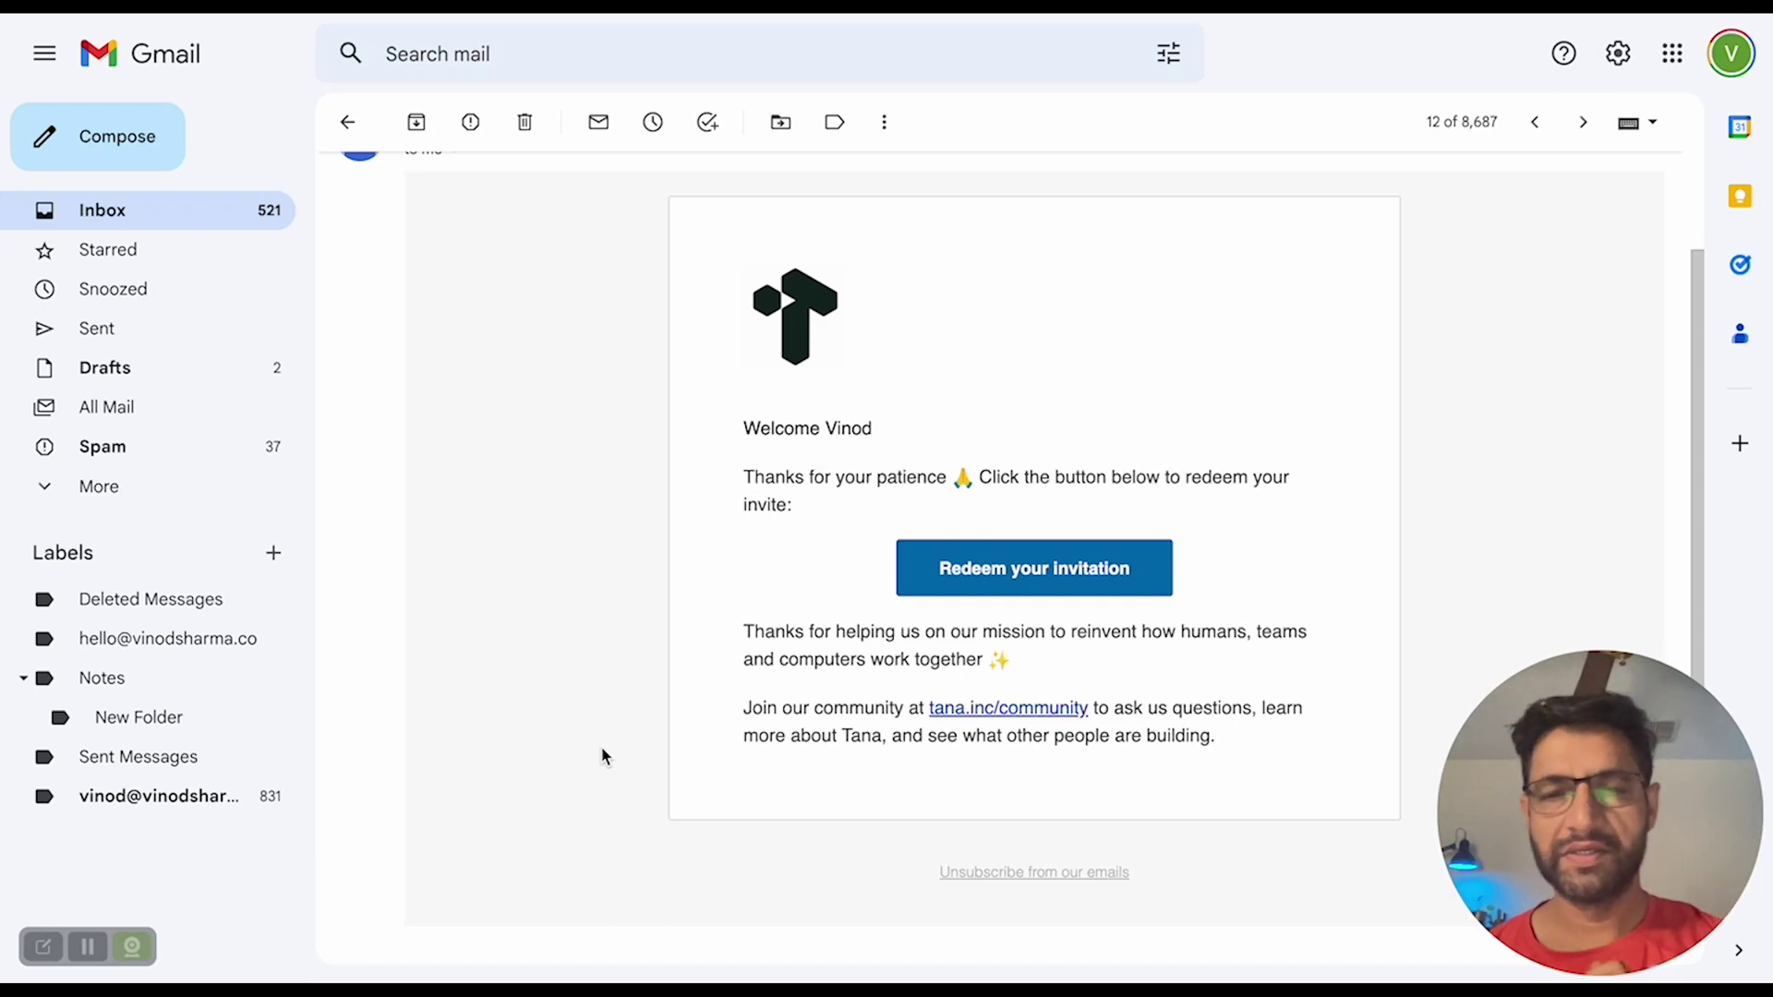
# - Redeem the Tana invitation from the Gmail welcome email
pyautogui.click(1011, 580)
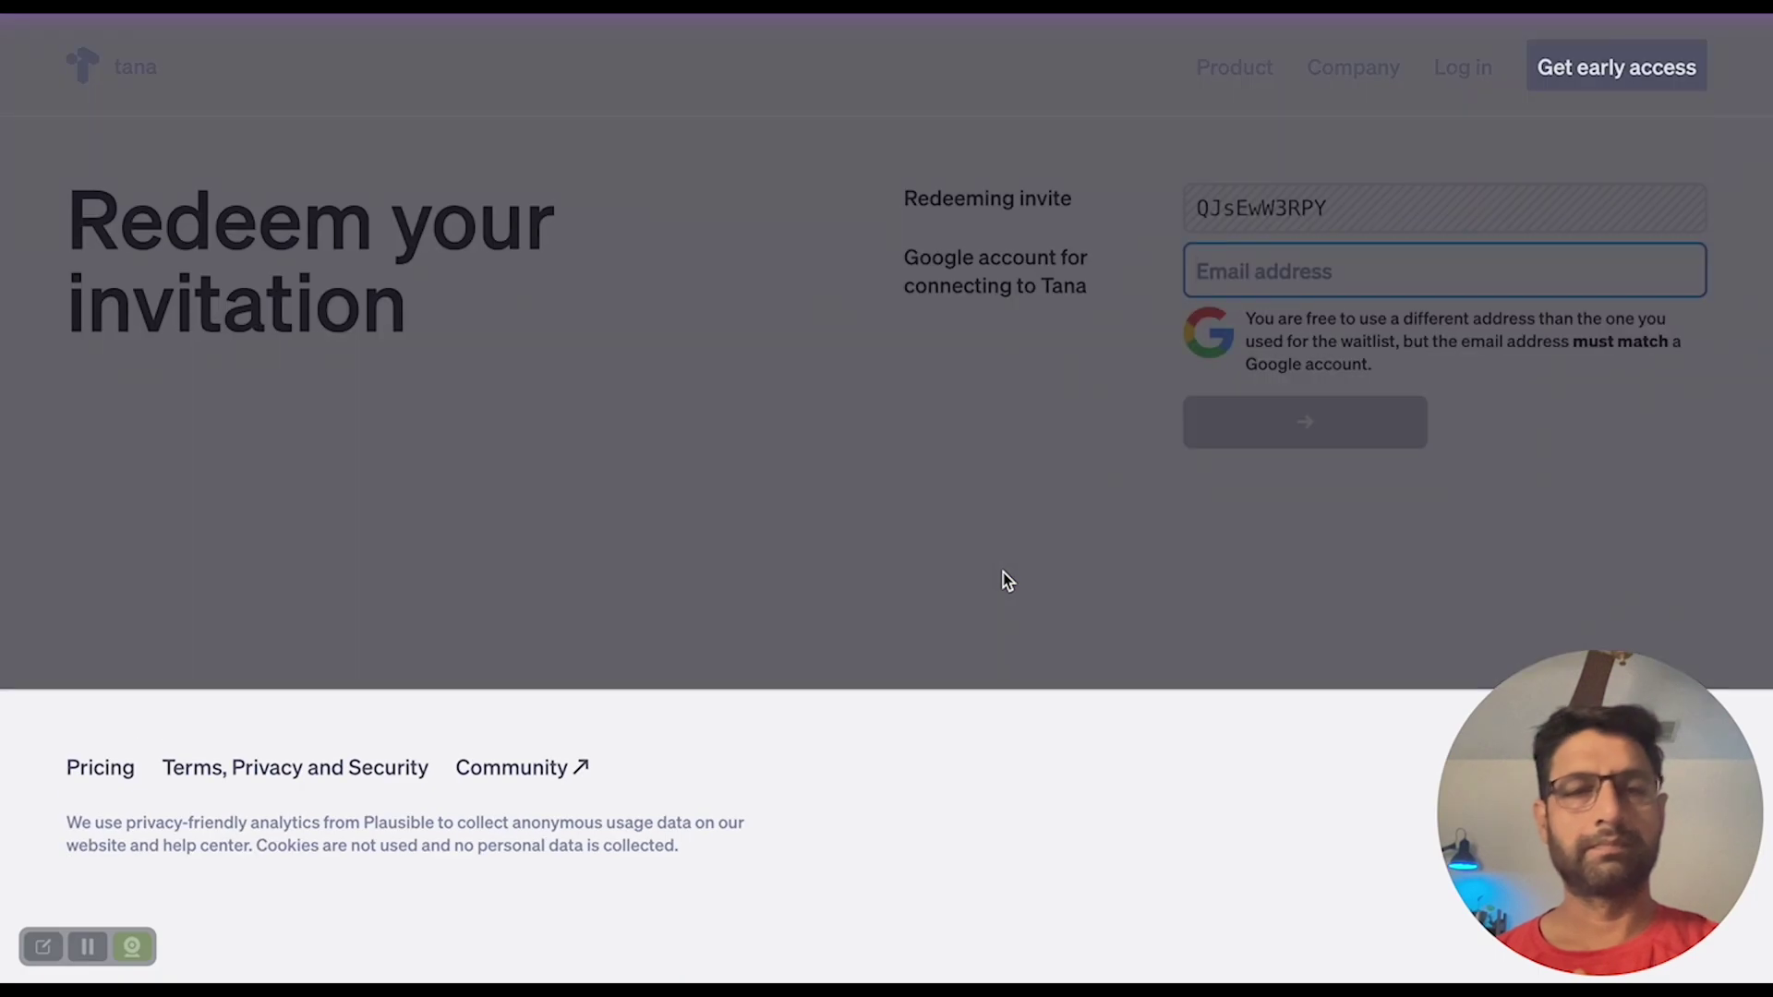
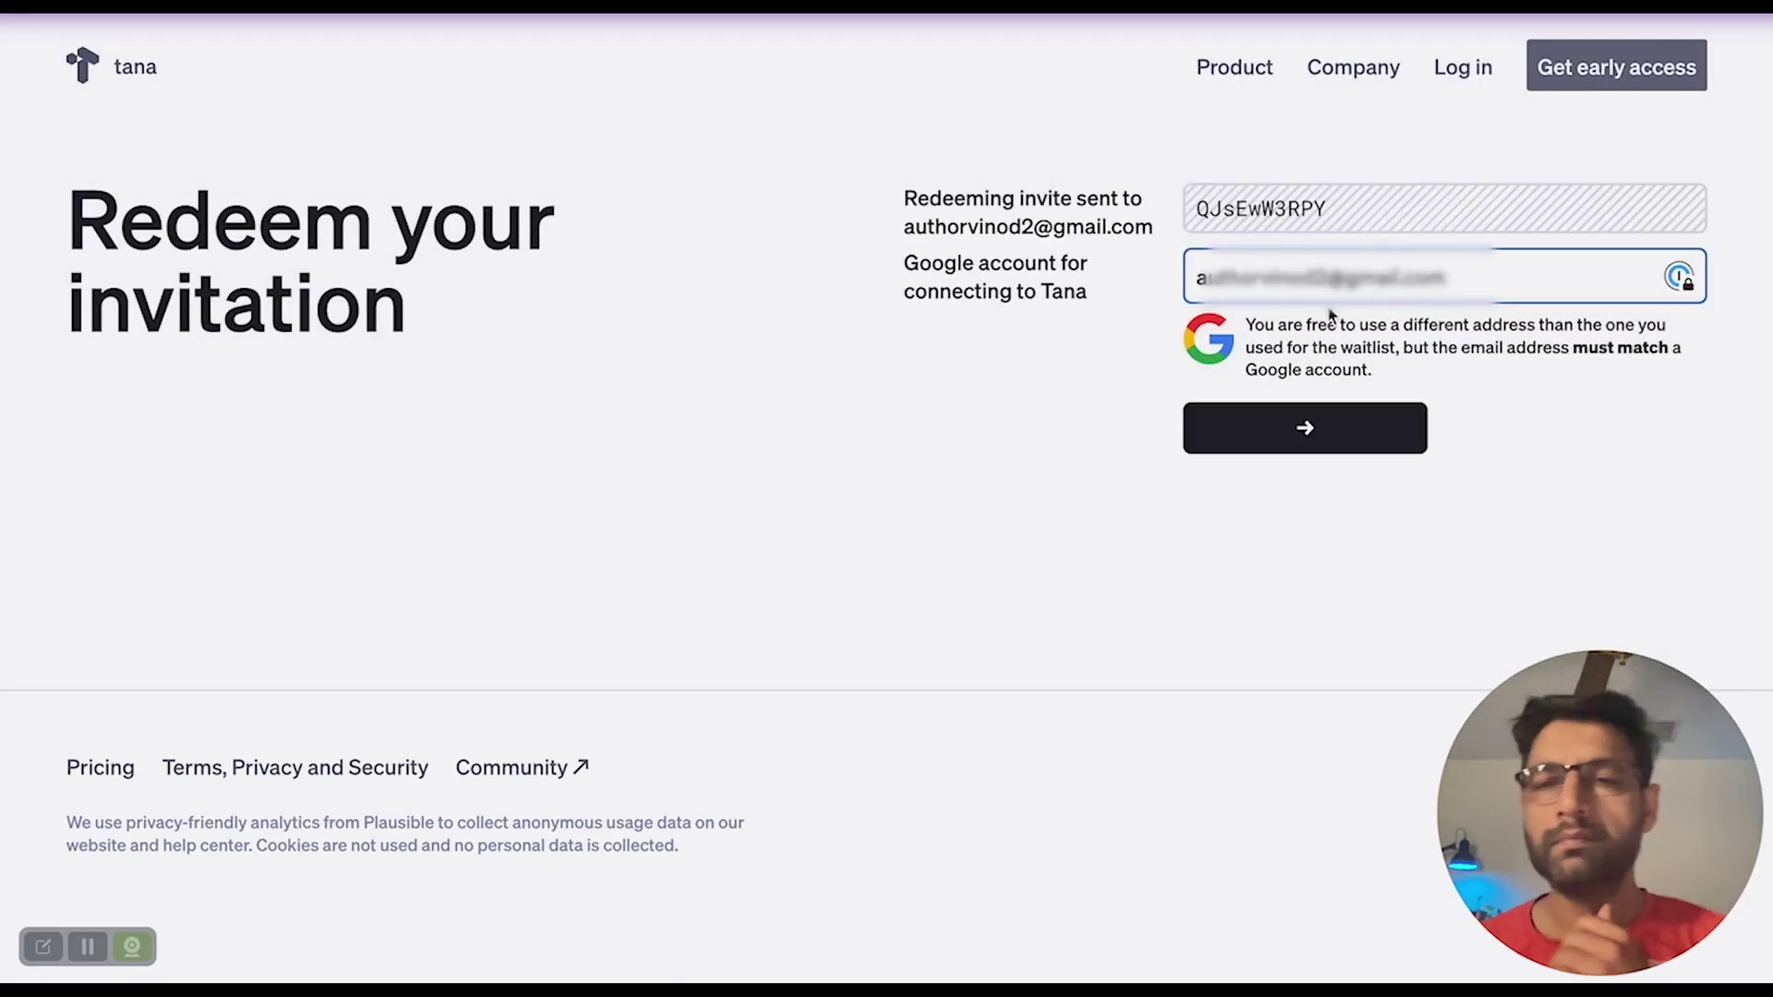
# - Redeem the invite with the Google account's email address, then go to app.tana.inc
pyautogui.click(1291, 430)
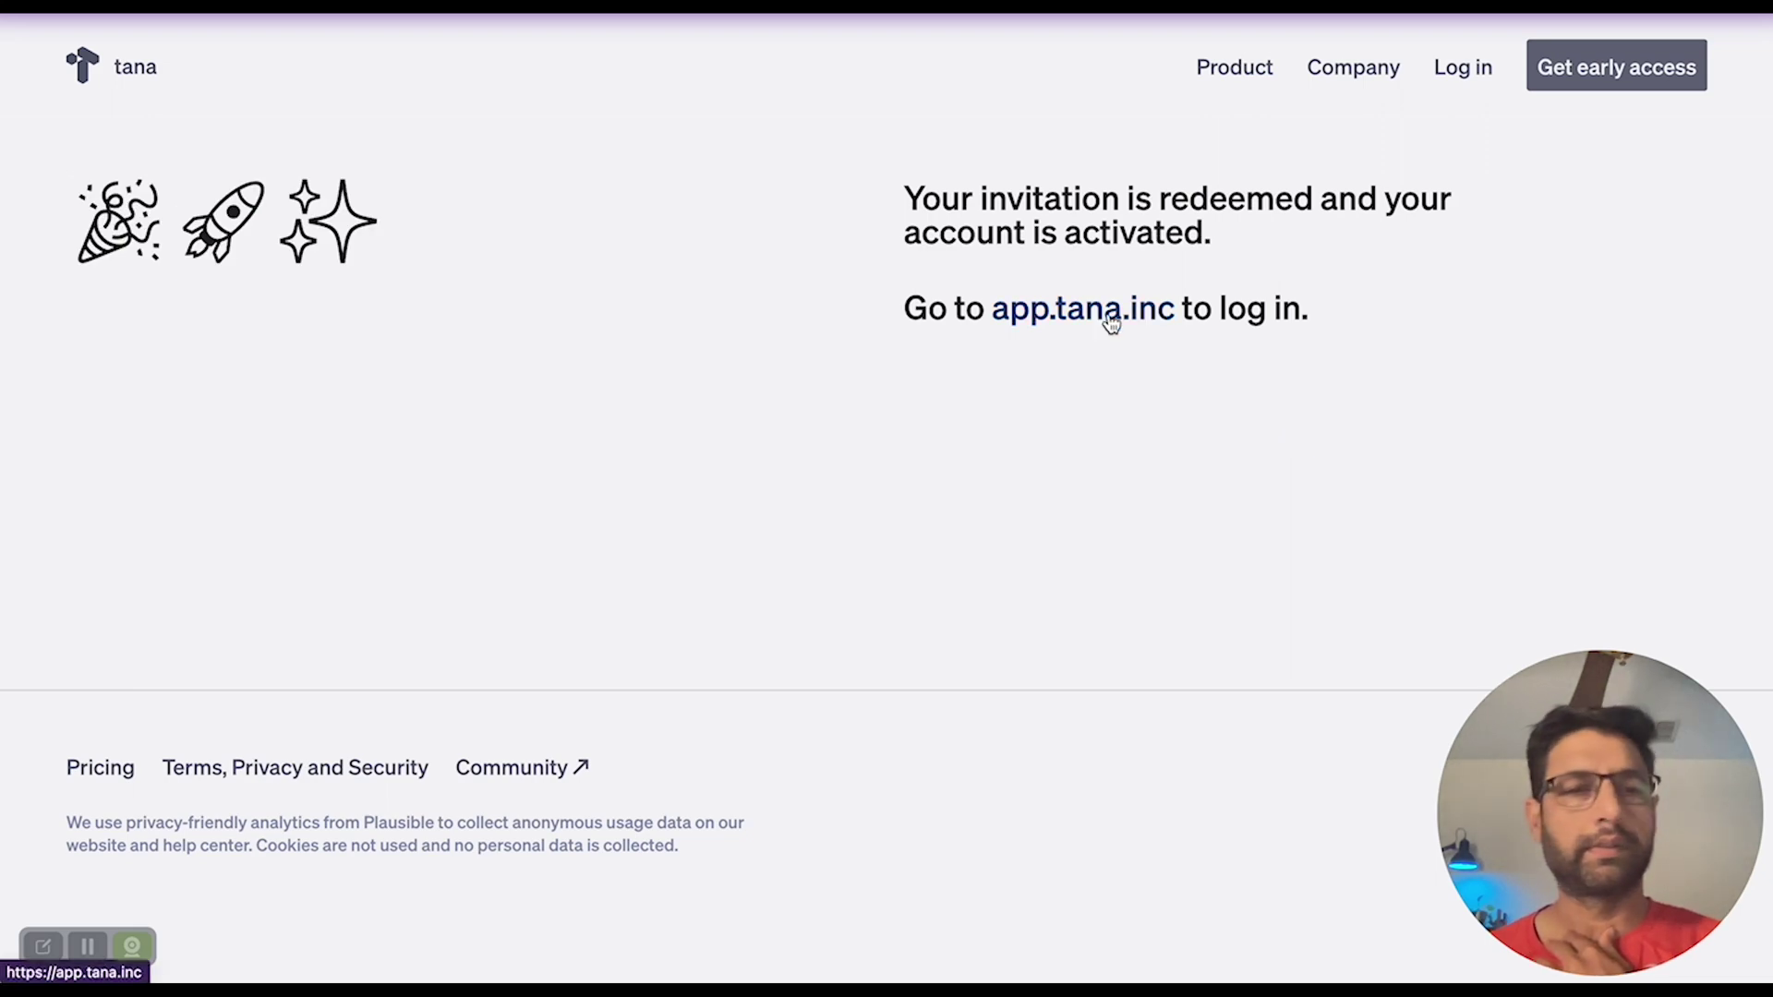
pyautogui.click(1111, 322)
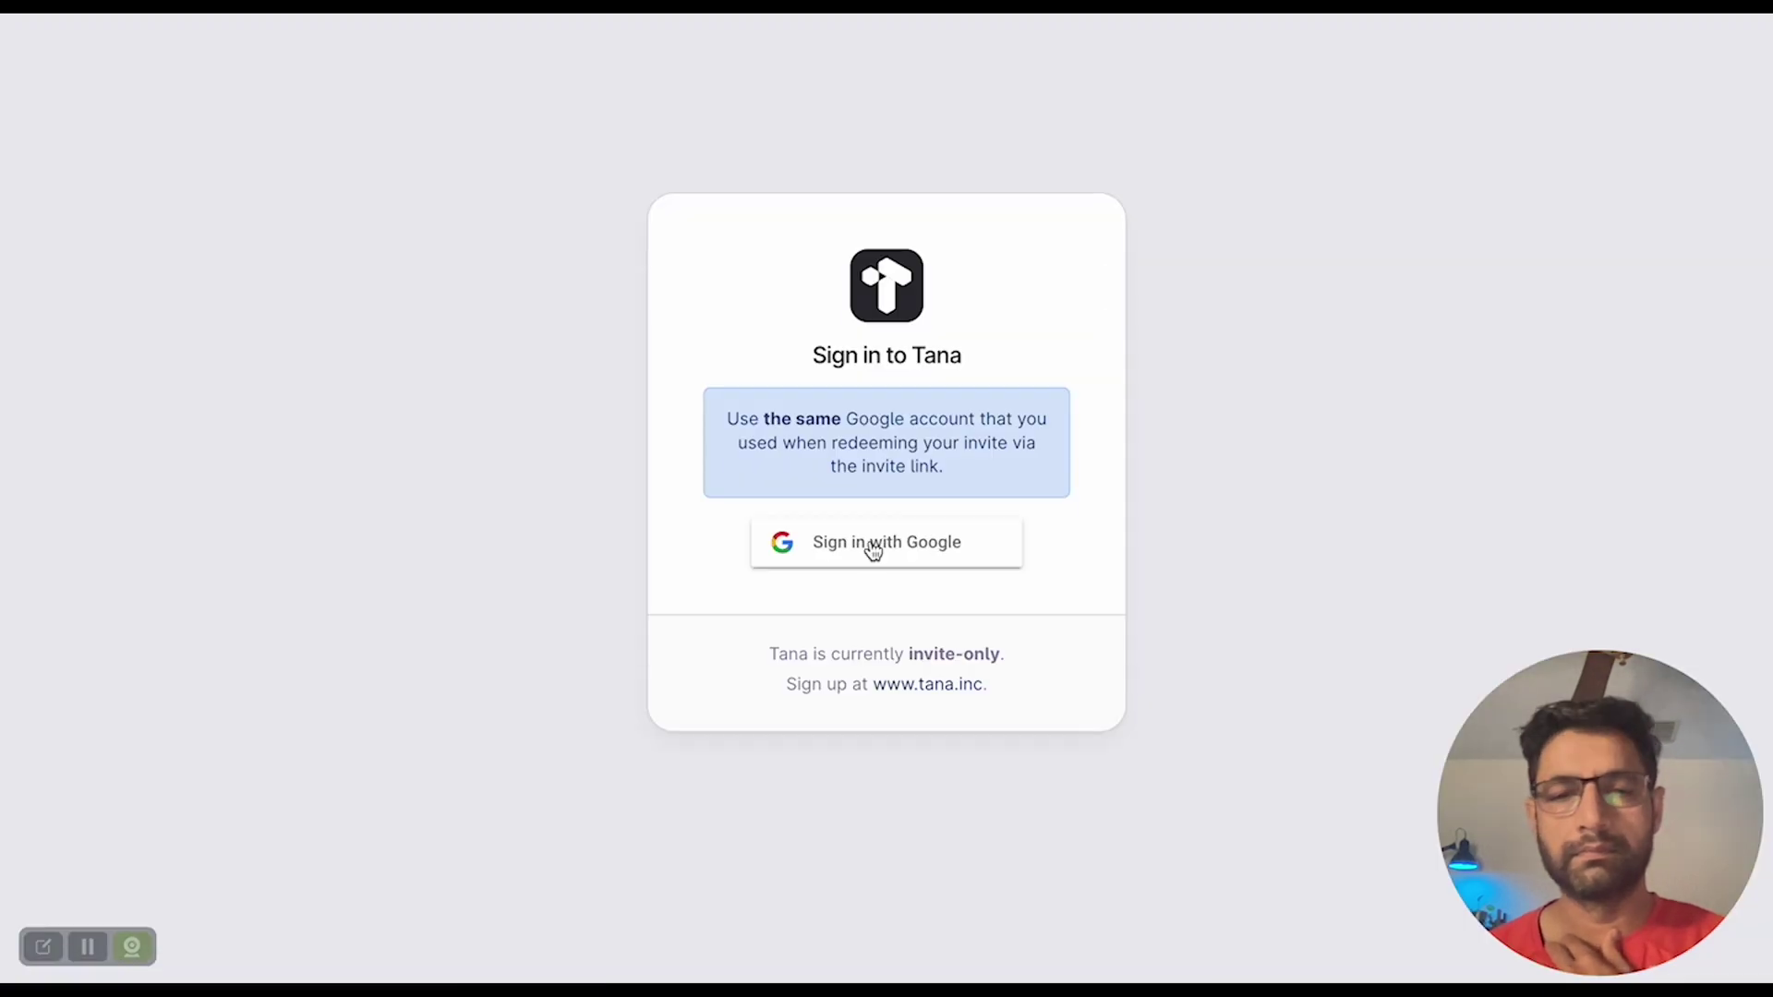
# - Sign into Tana with the Google account and start the Meet Tana onboarding
pyautogui.click(872, 547)
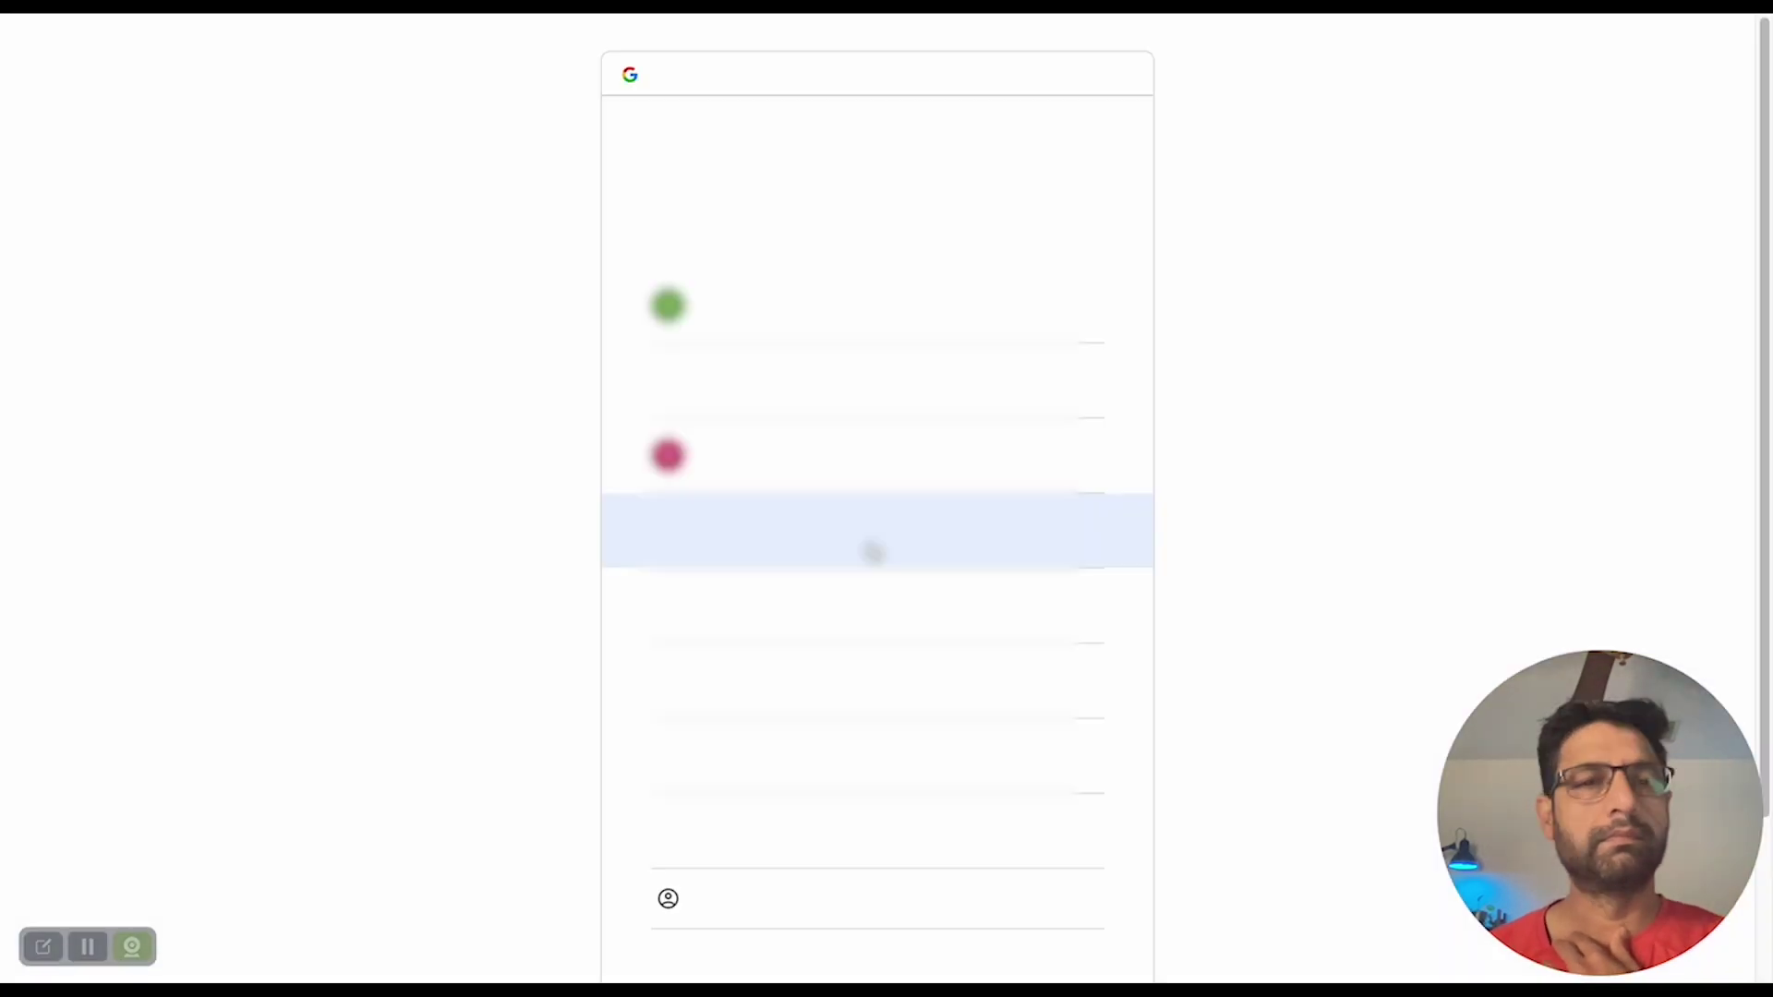
pyautogui.click(761, 321)
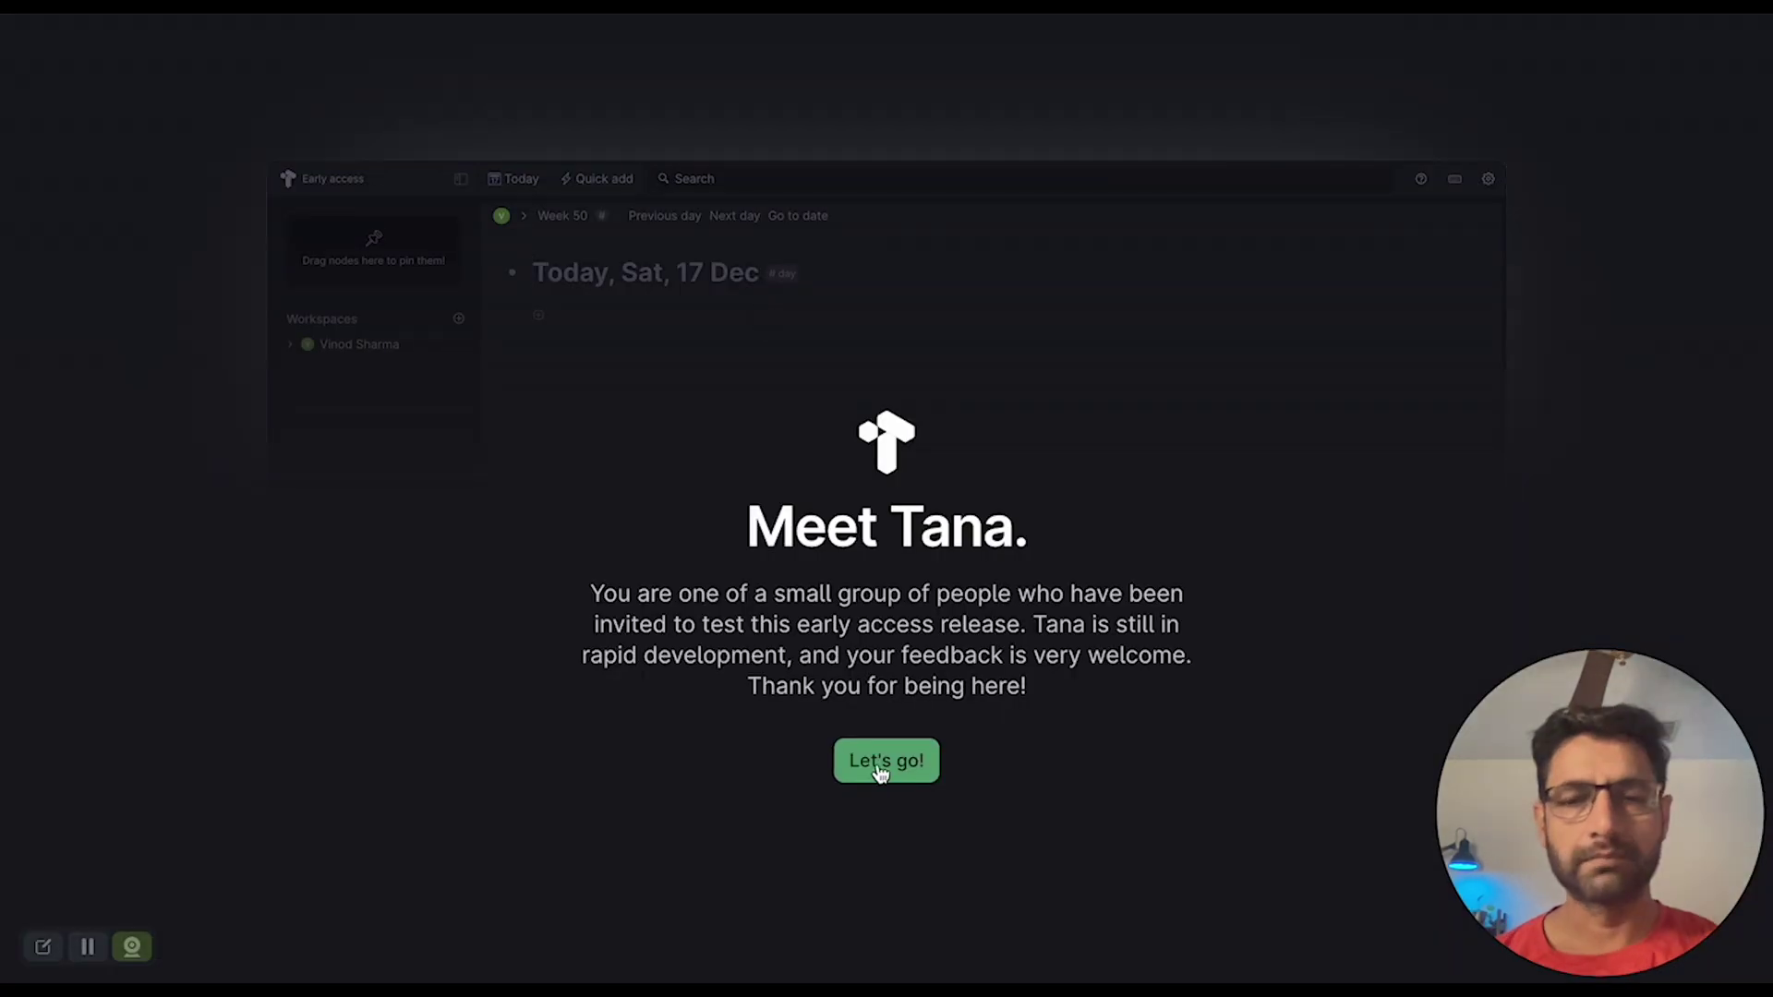
pyautogui.click(887, 757)
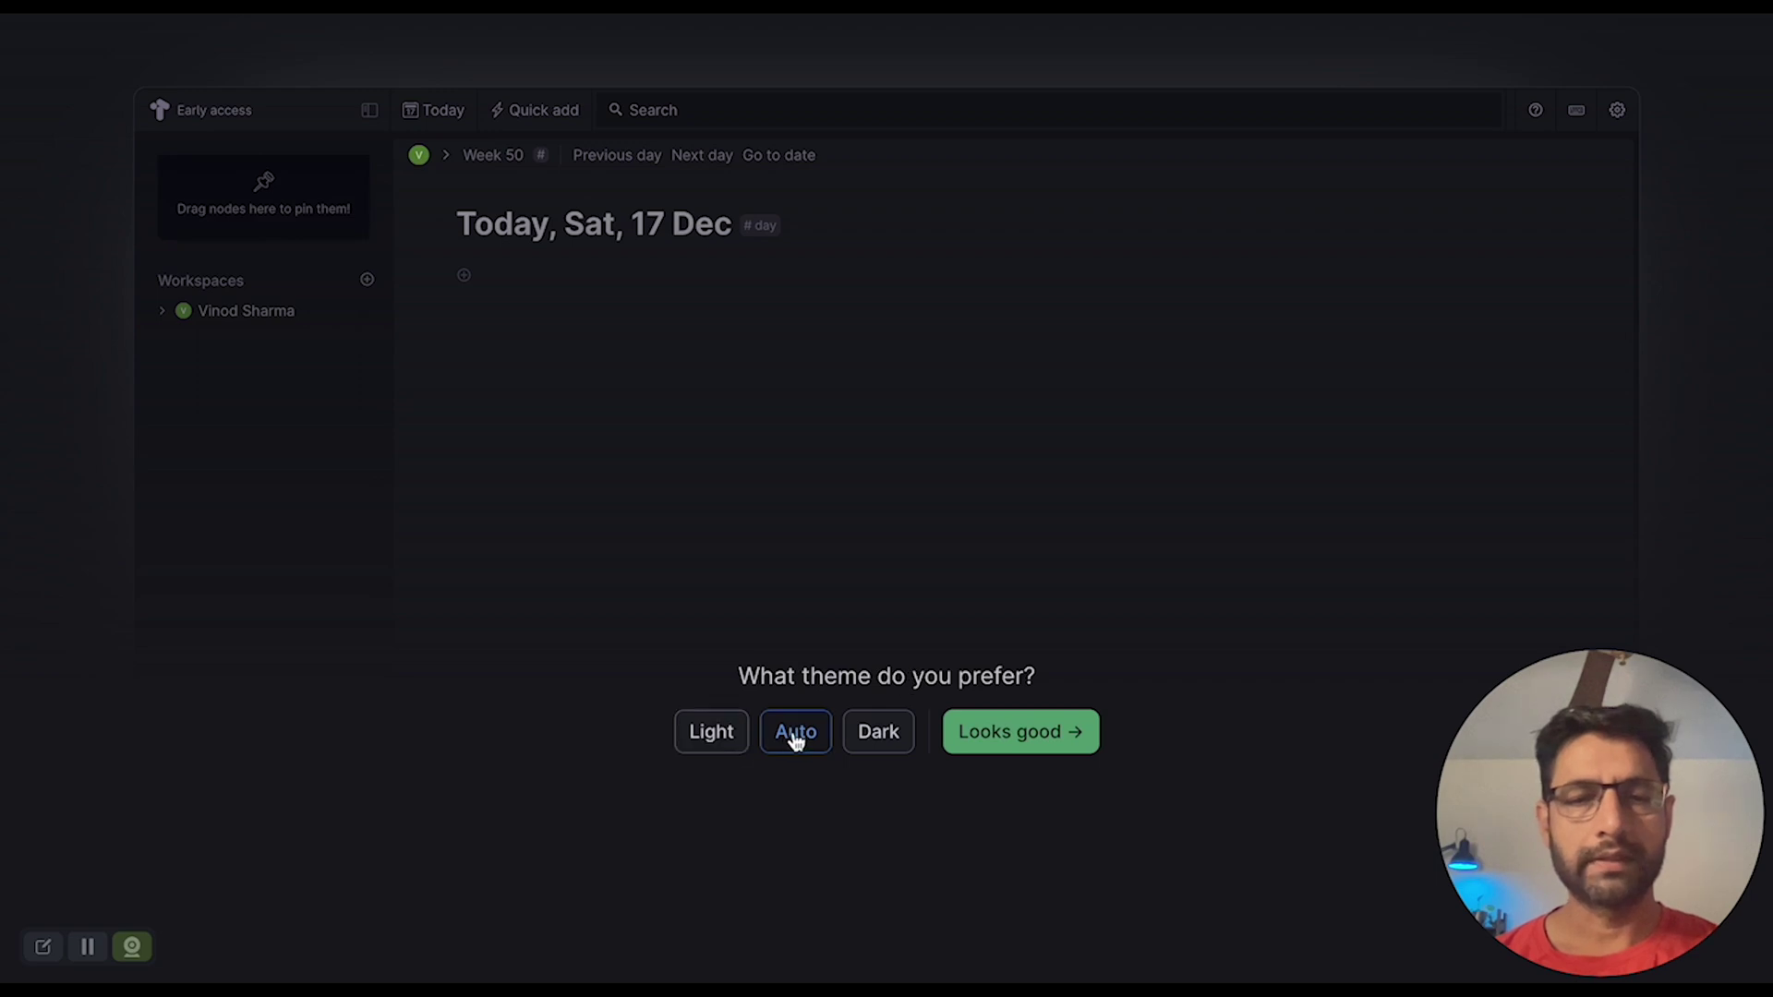
# - Accept the theme, start the tags lesson, and choose Projects as the thing to track
pyautogui.click(1020, 735)
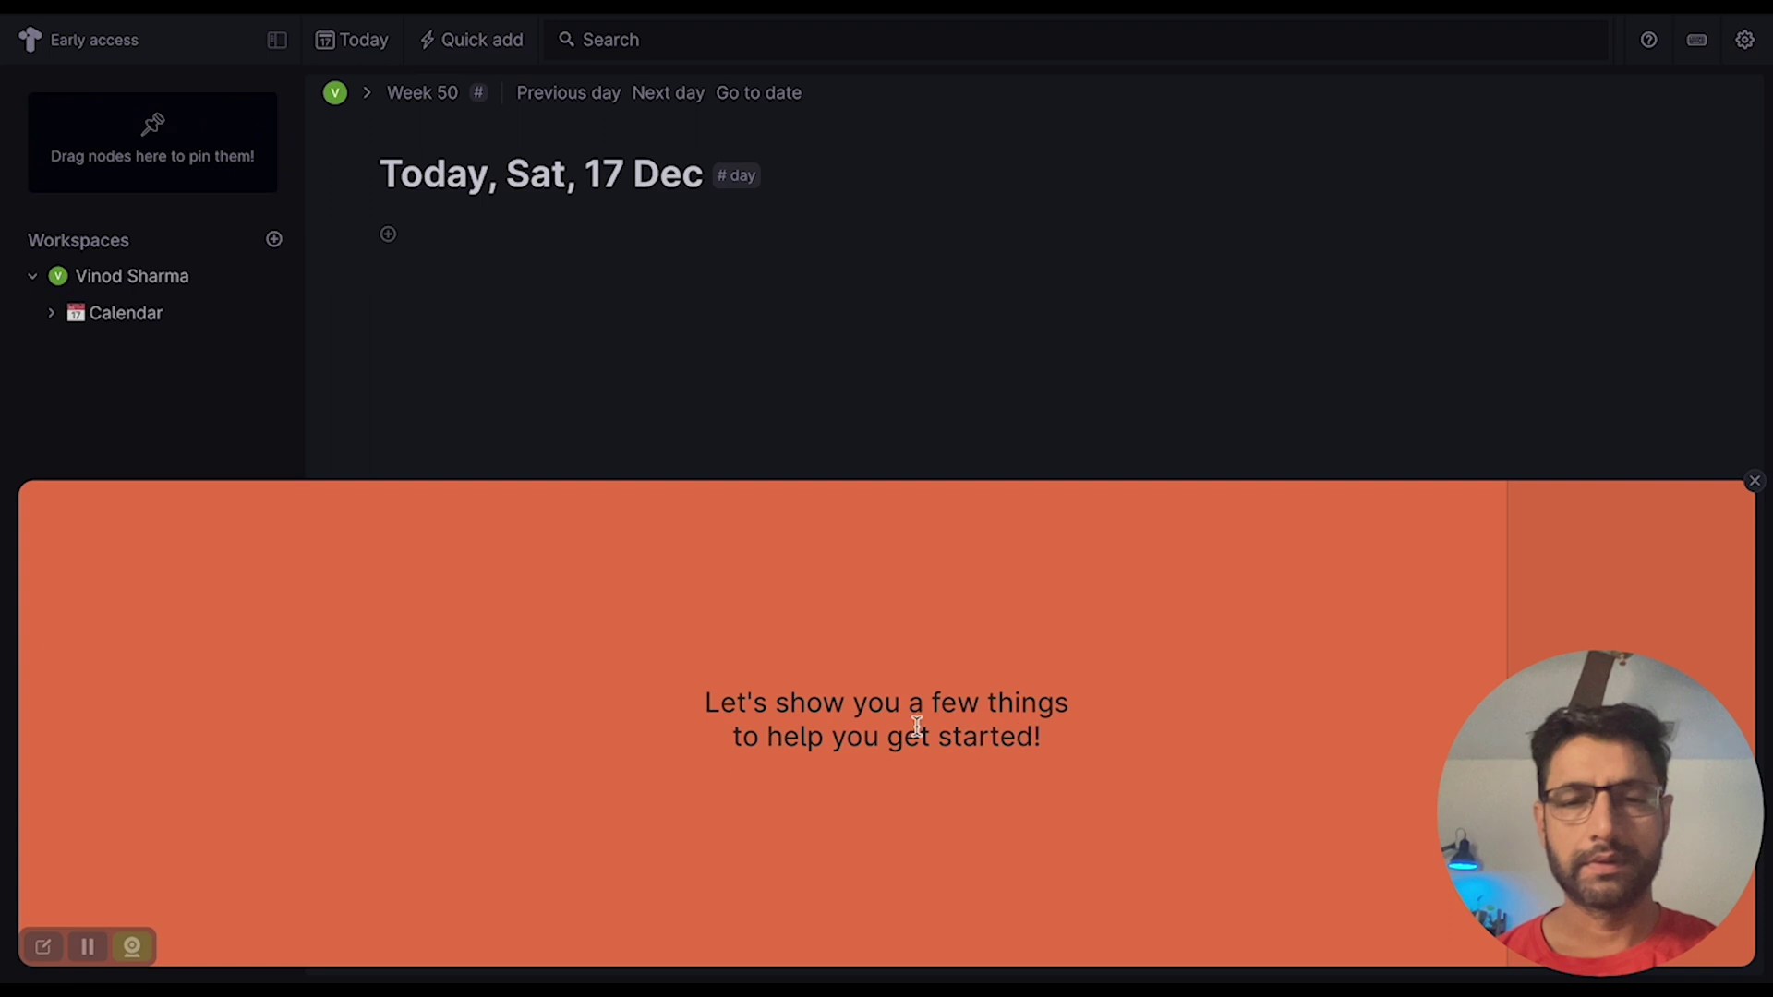
pyautogui.click(1666, 866)
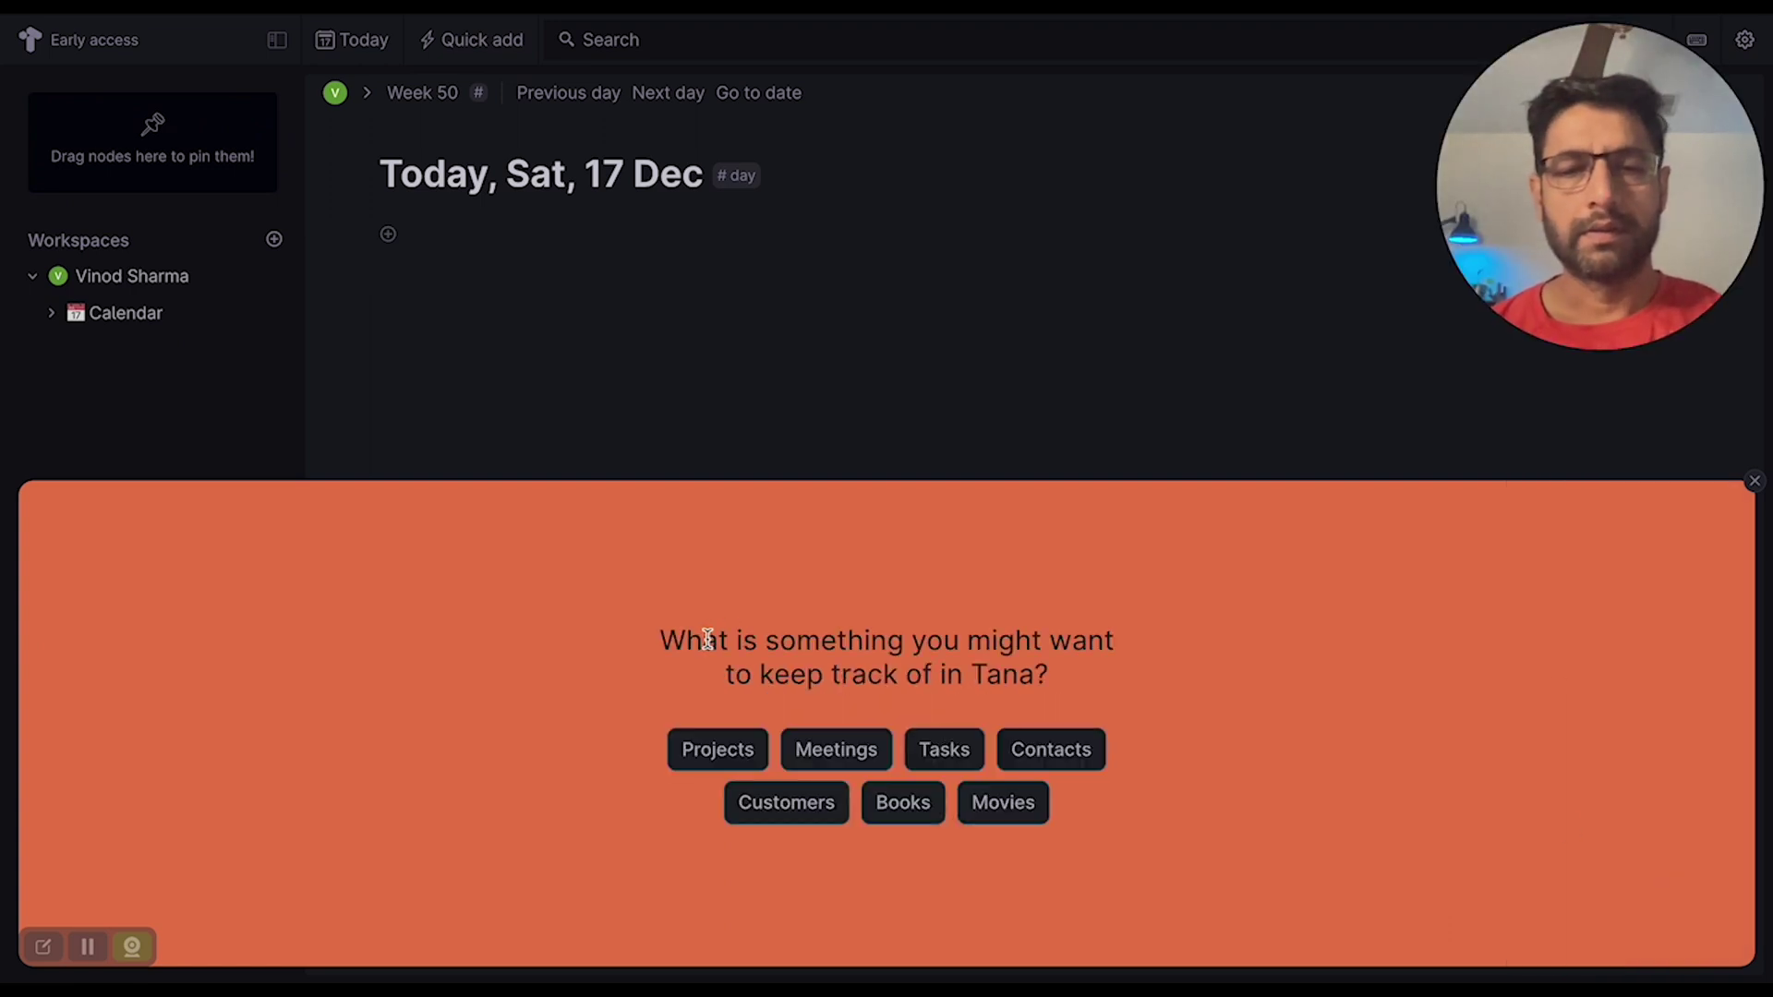
pyautogui.click(738, 743)
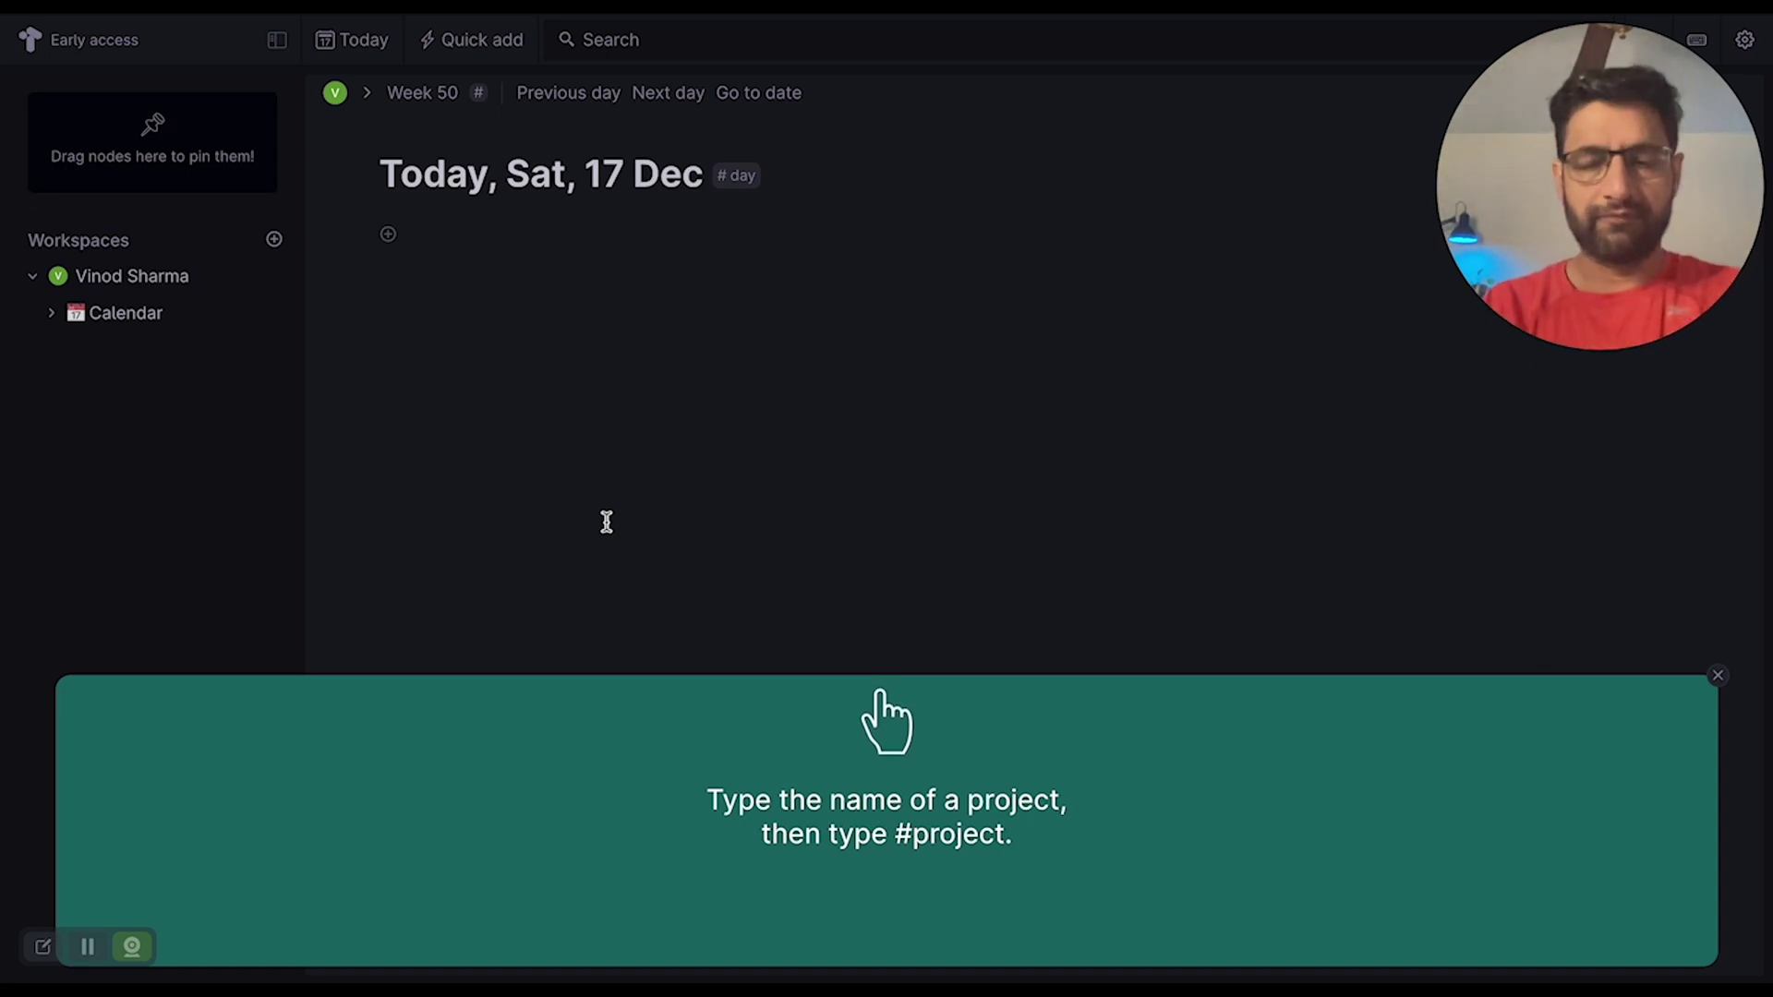
# - Create a 'This week newsletter' node on Today tagged #project
pyautogui.write('This')
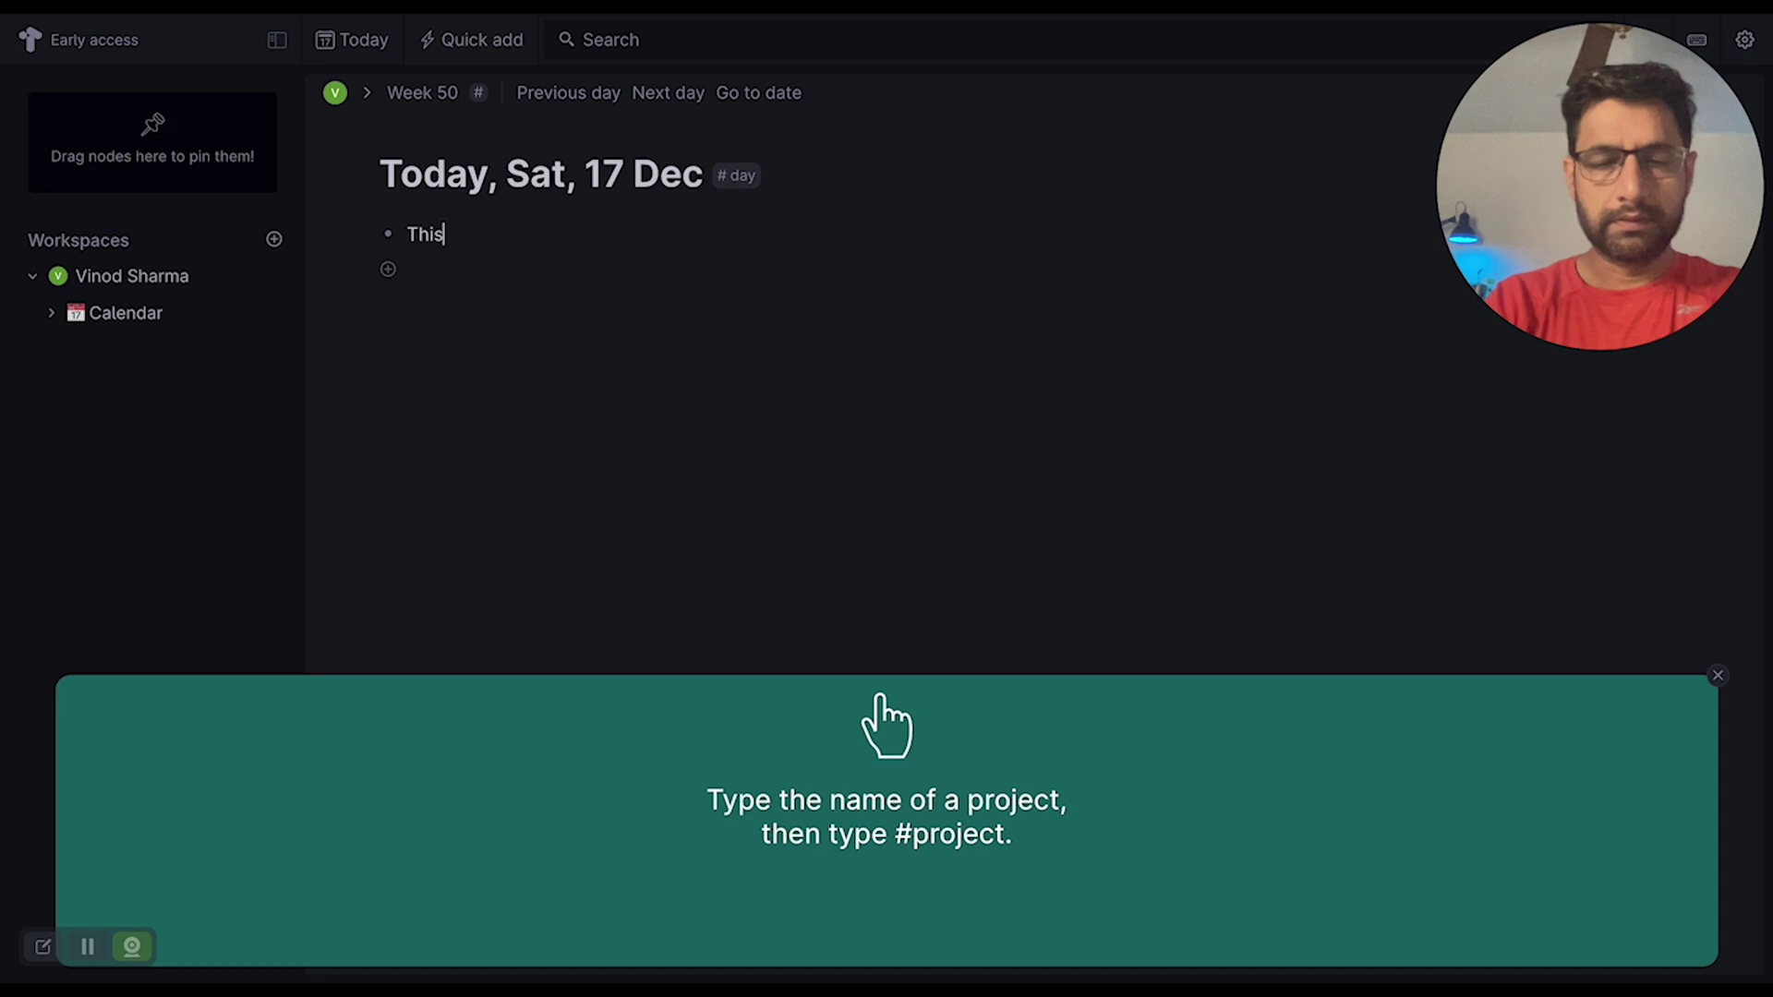
pyautogui.write(' week newslette')
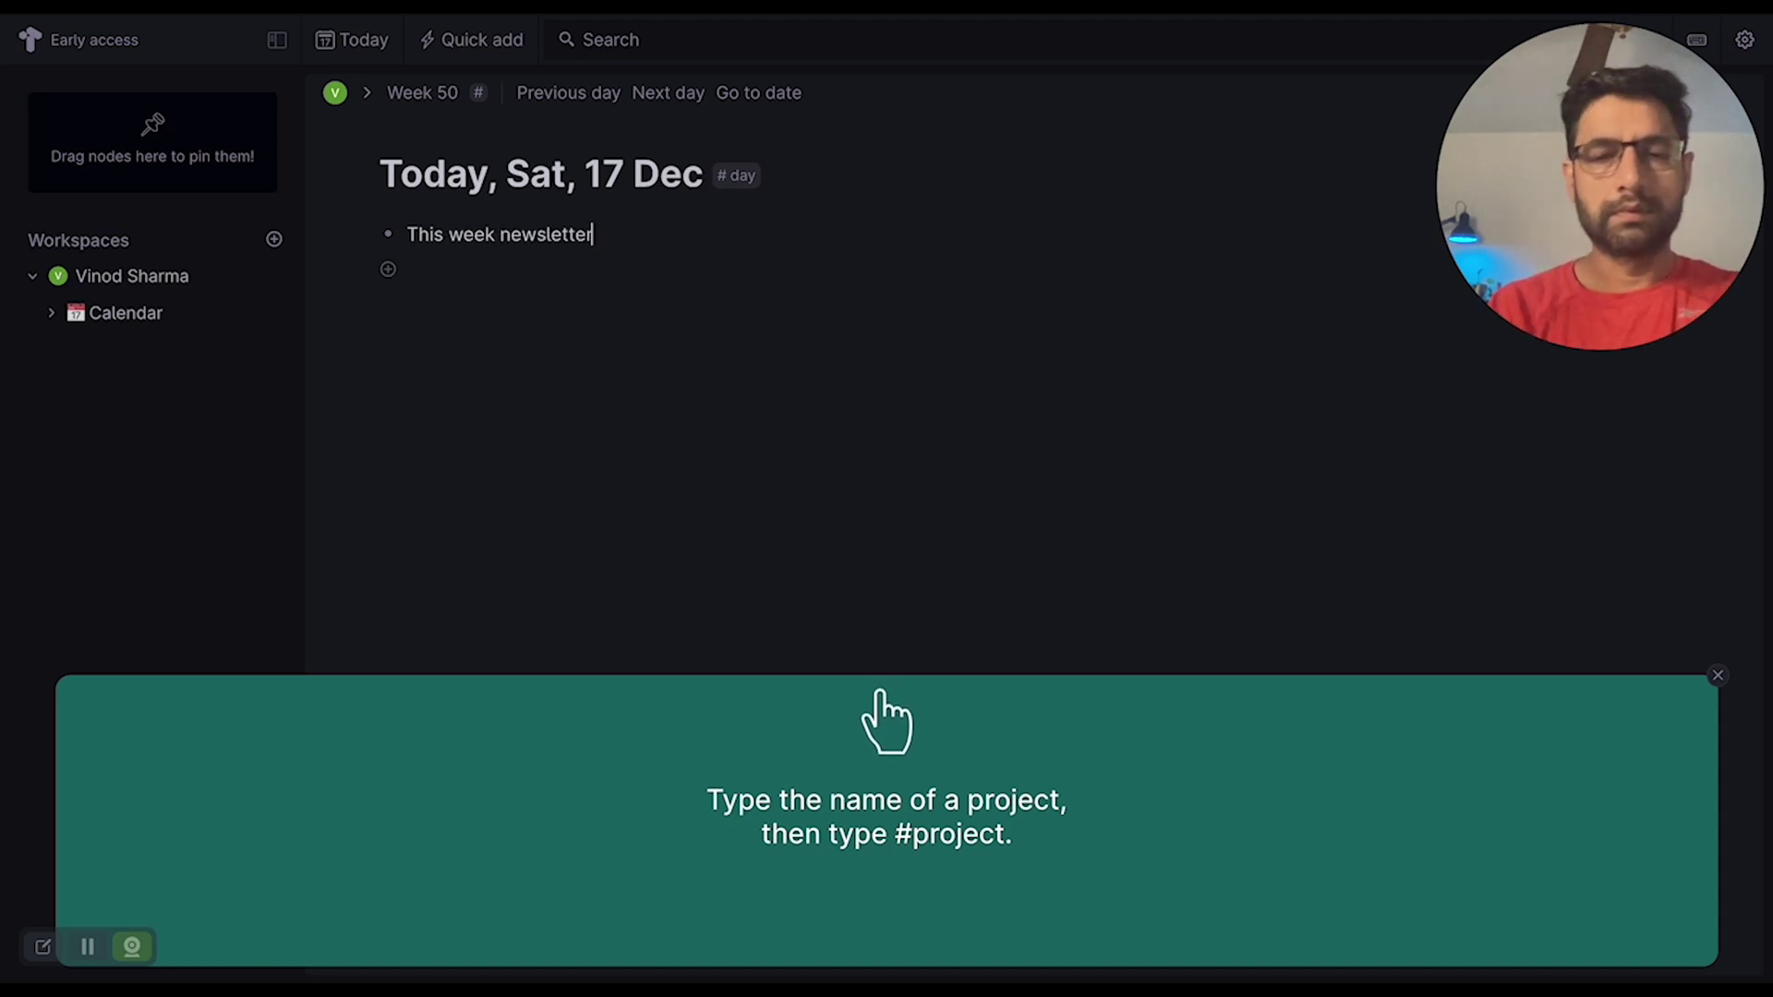
pyautogui.write('r')
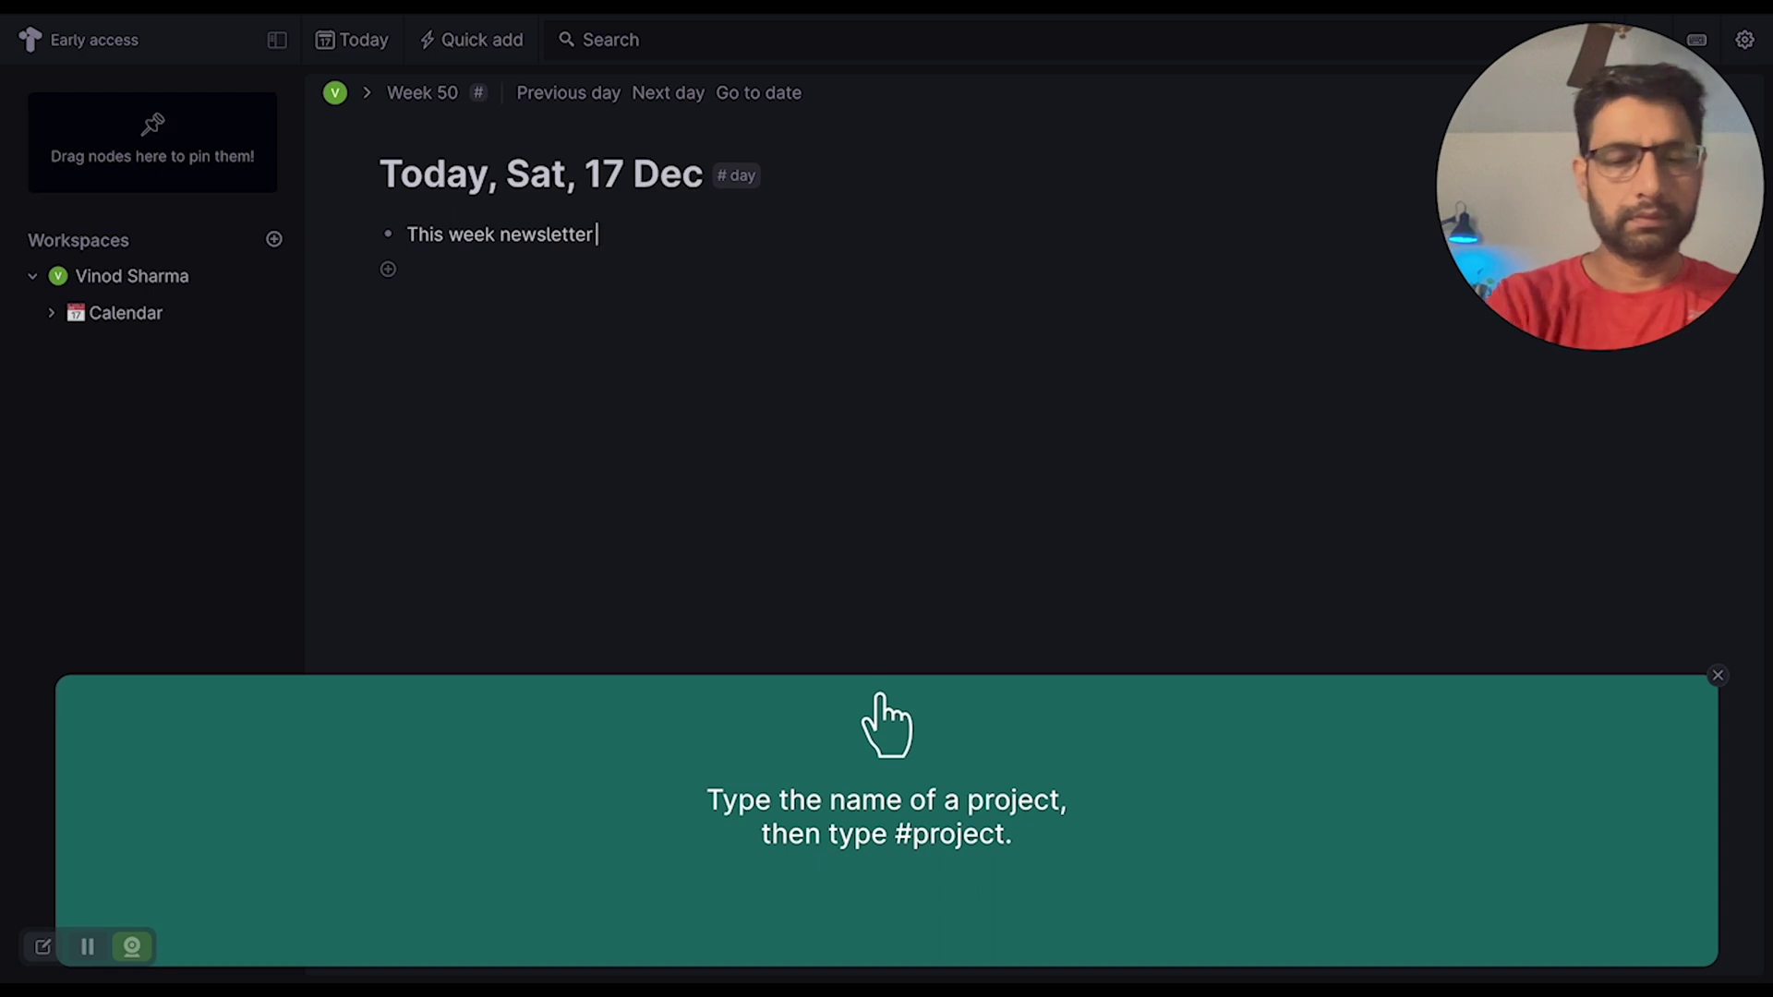
pyautogui.write(' #pro')
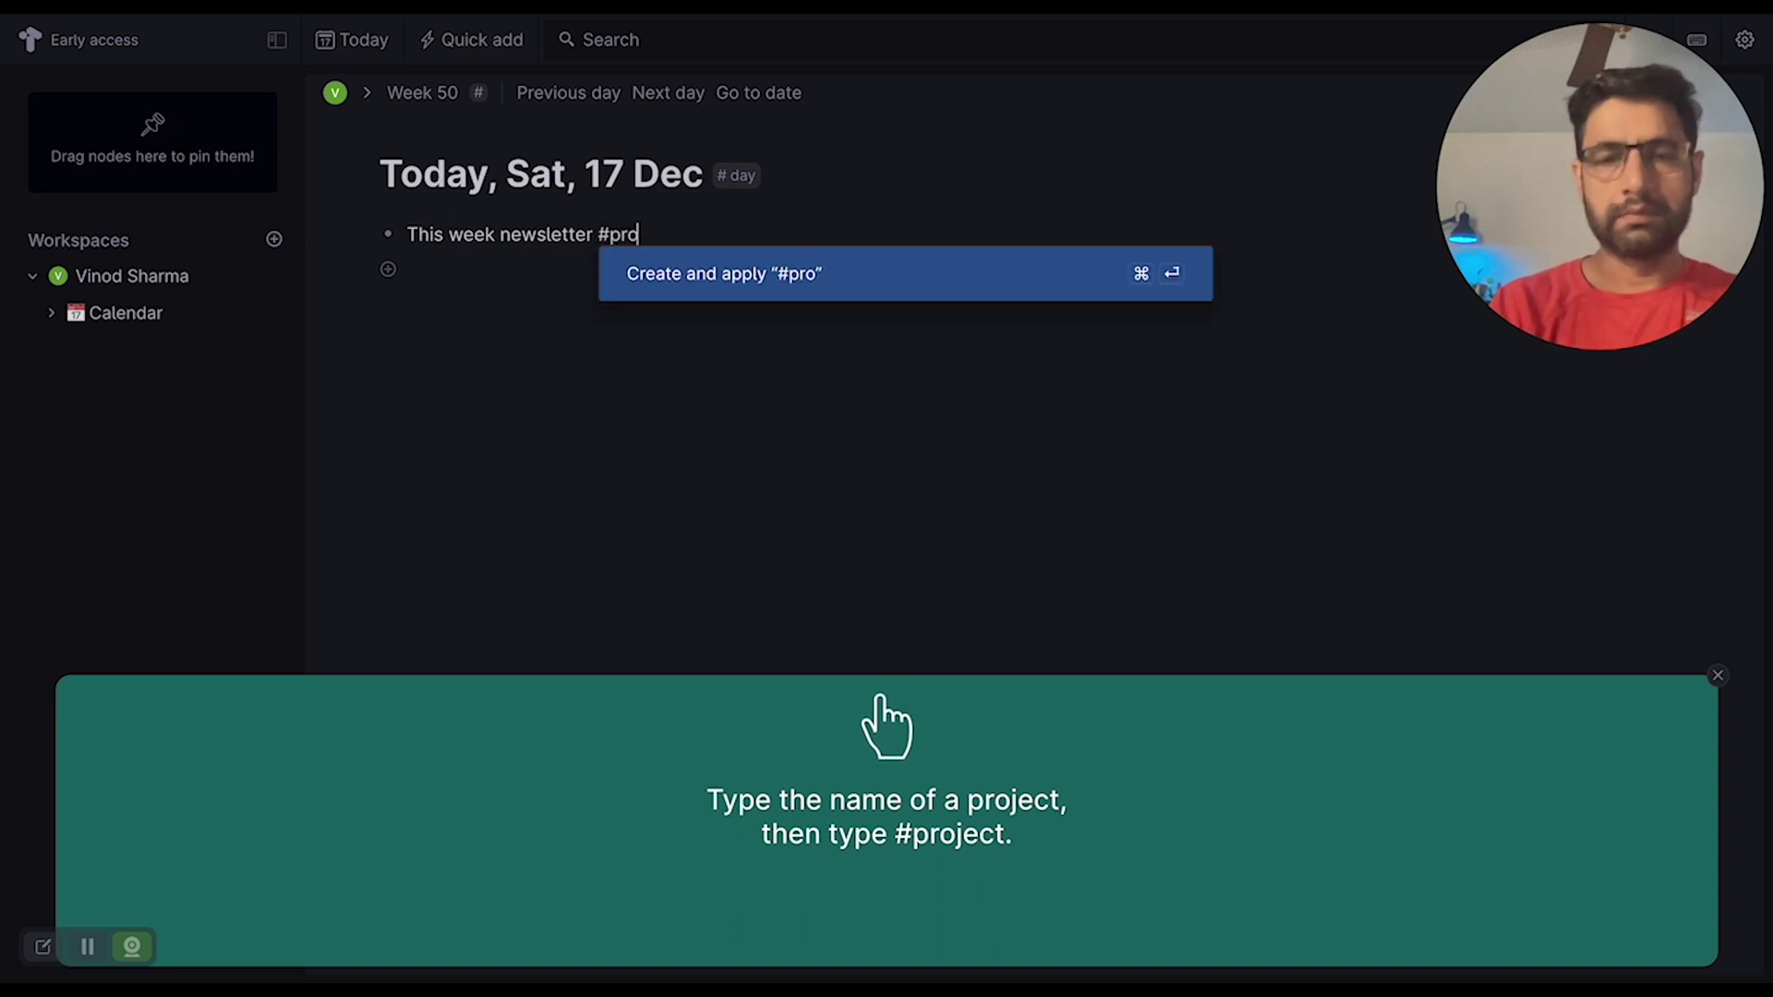
pyautogui.write('ject')
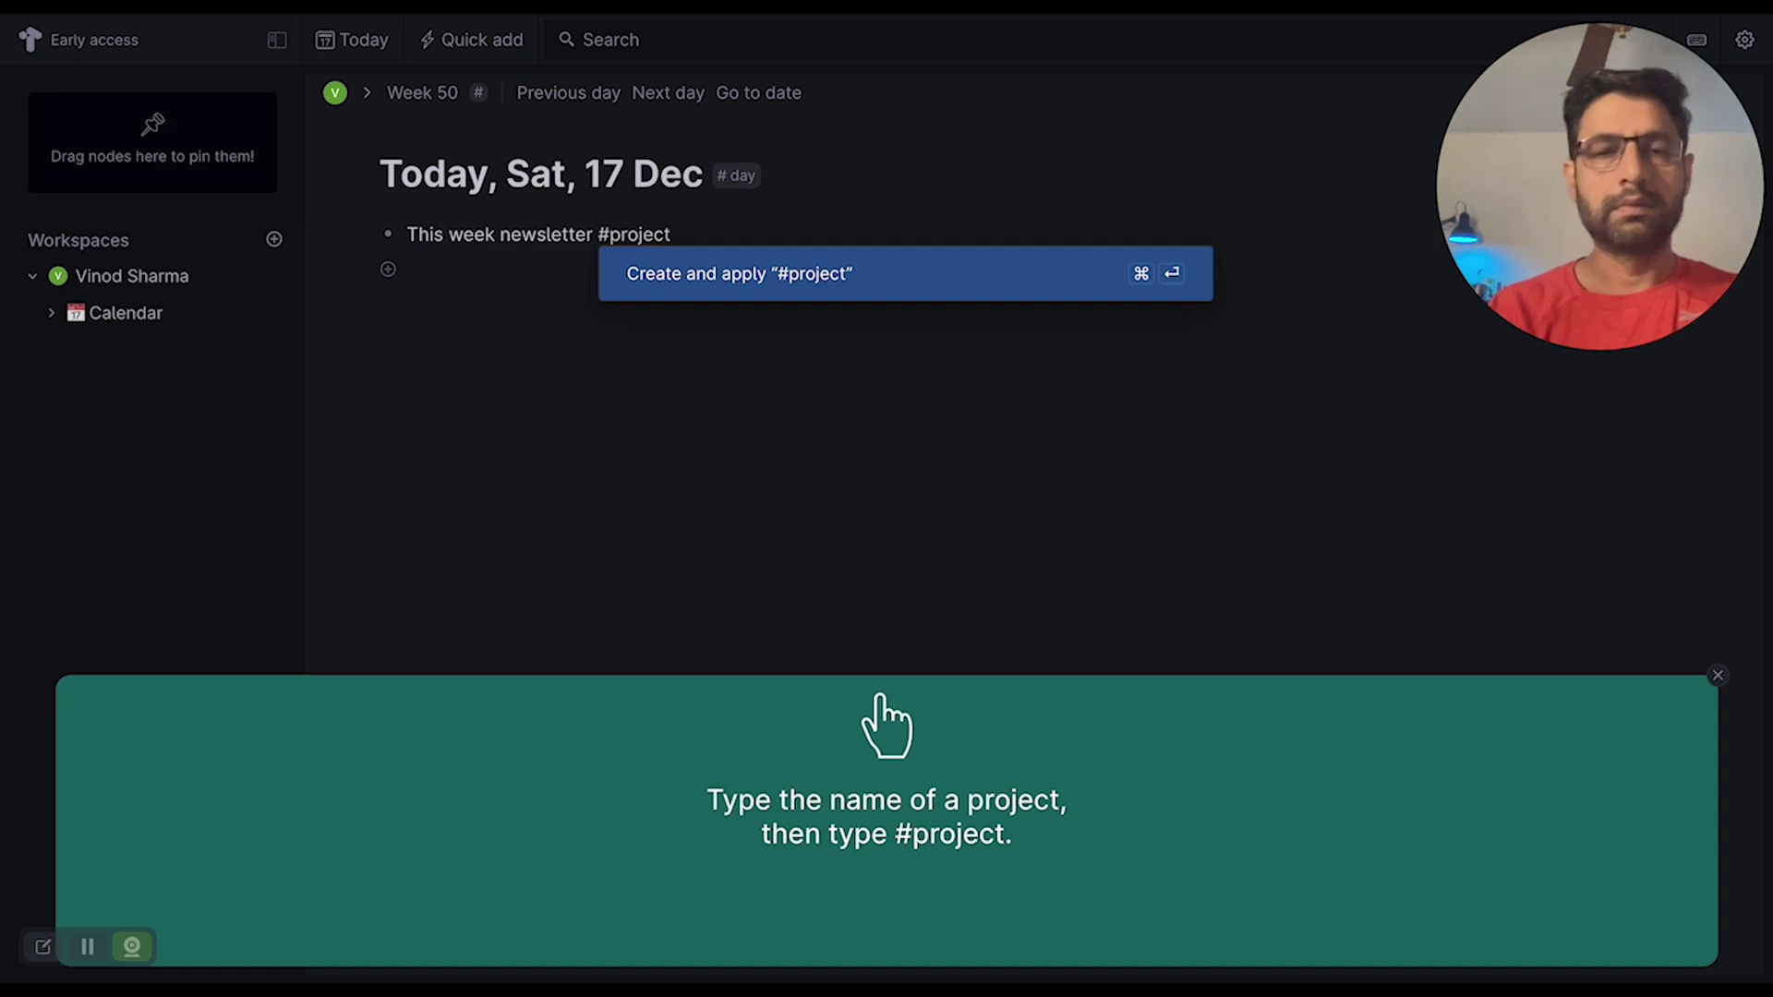
pyautogui.press('Return')
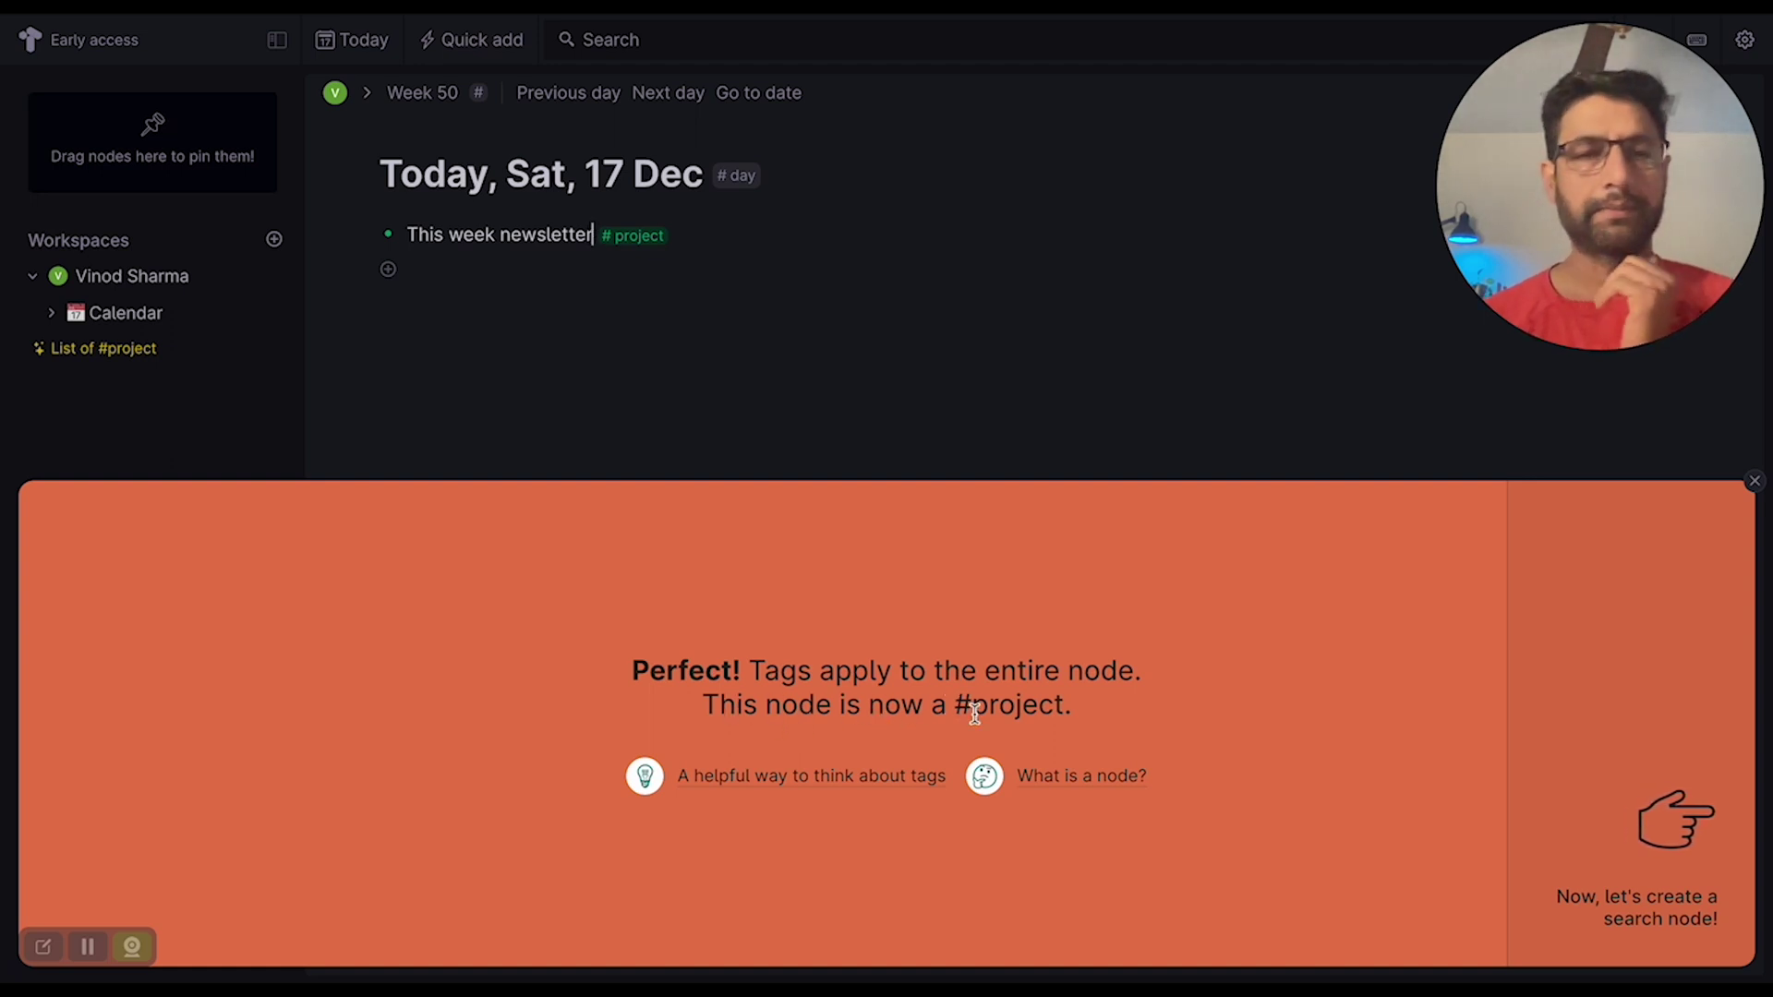
# - Advance the tags tutorial to the 'create a search node' step
pyautogui.moveTo(709, 761)
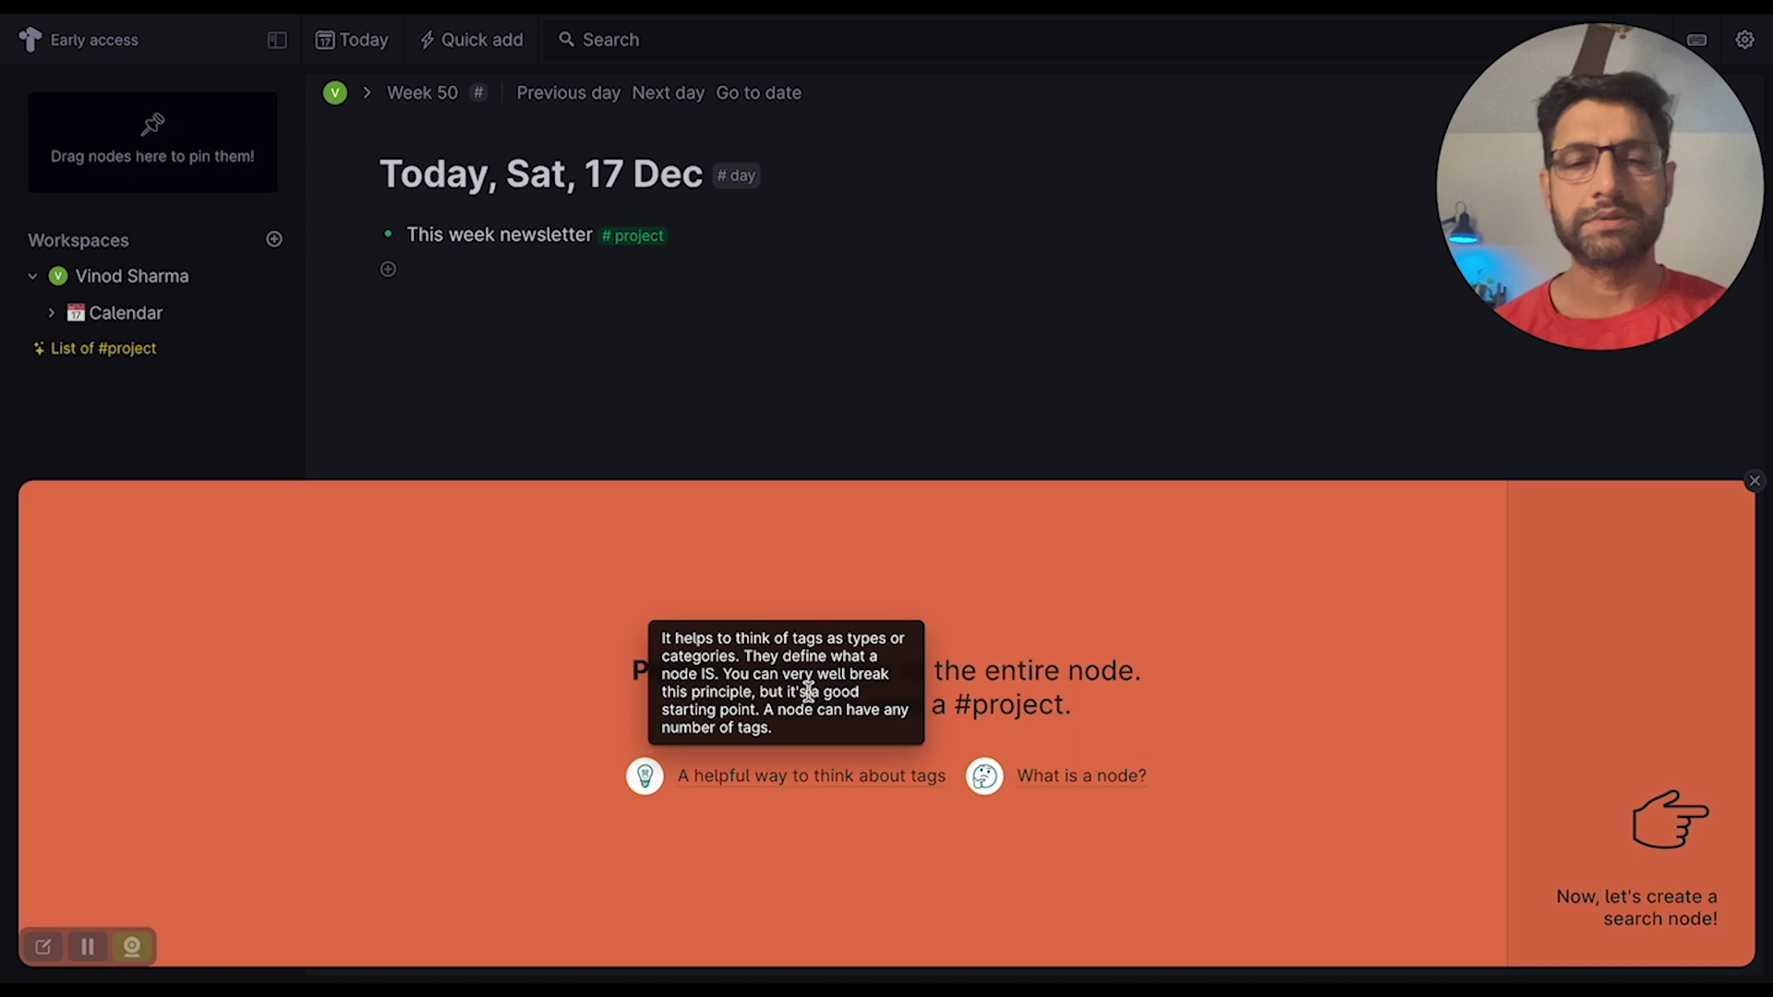
pyautogui.moveTo(983, 776)
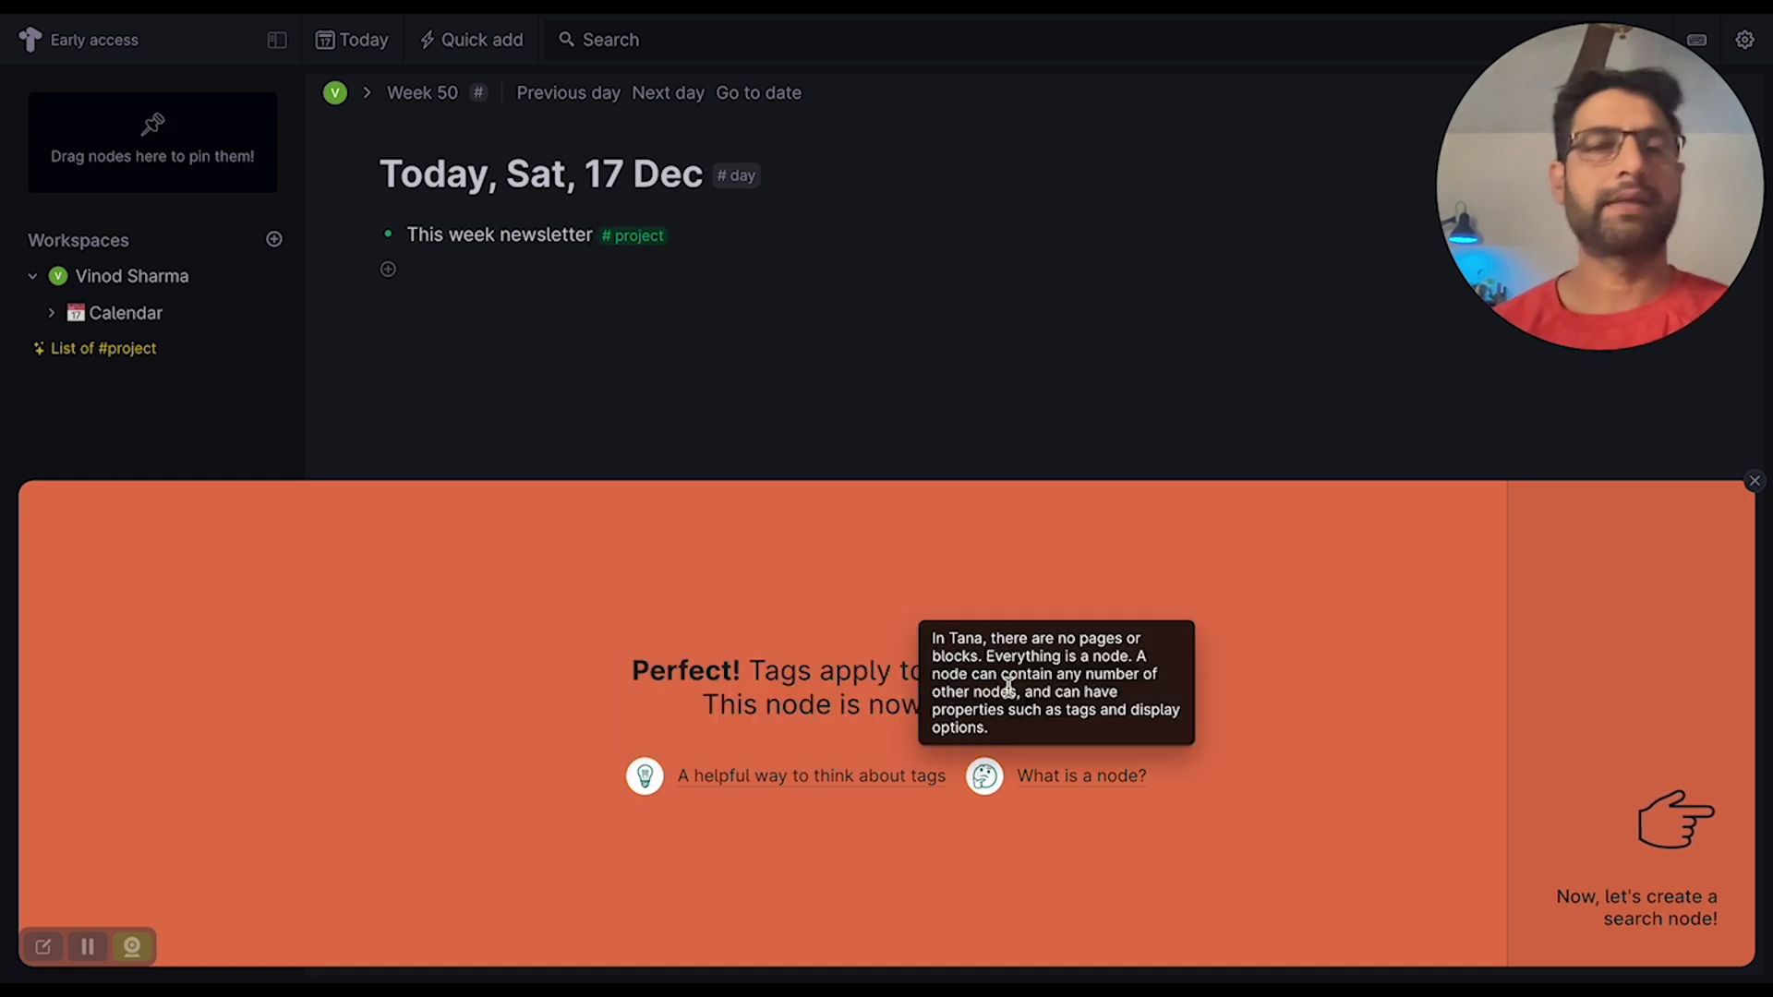
pyautogui.click(1667, 824)
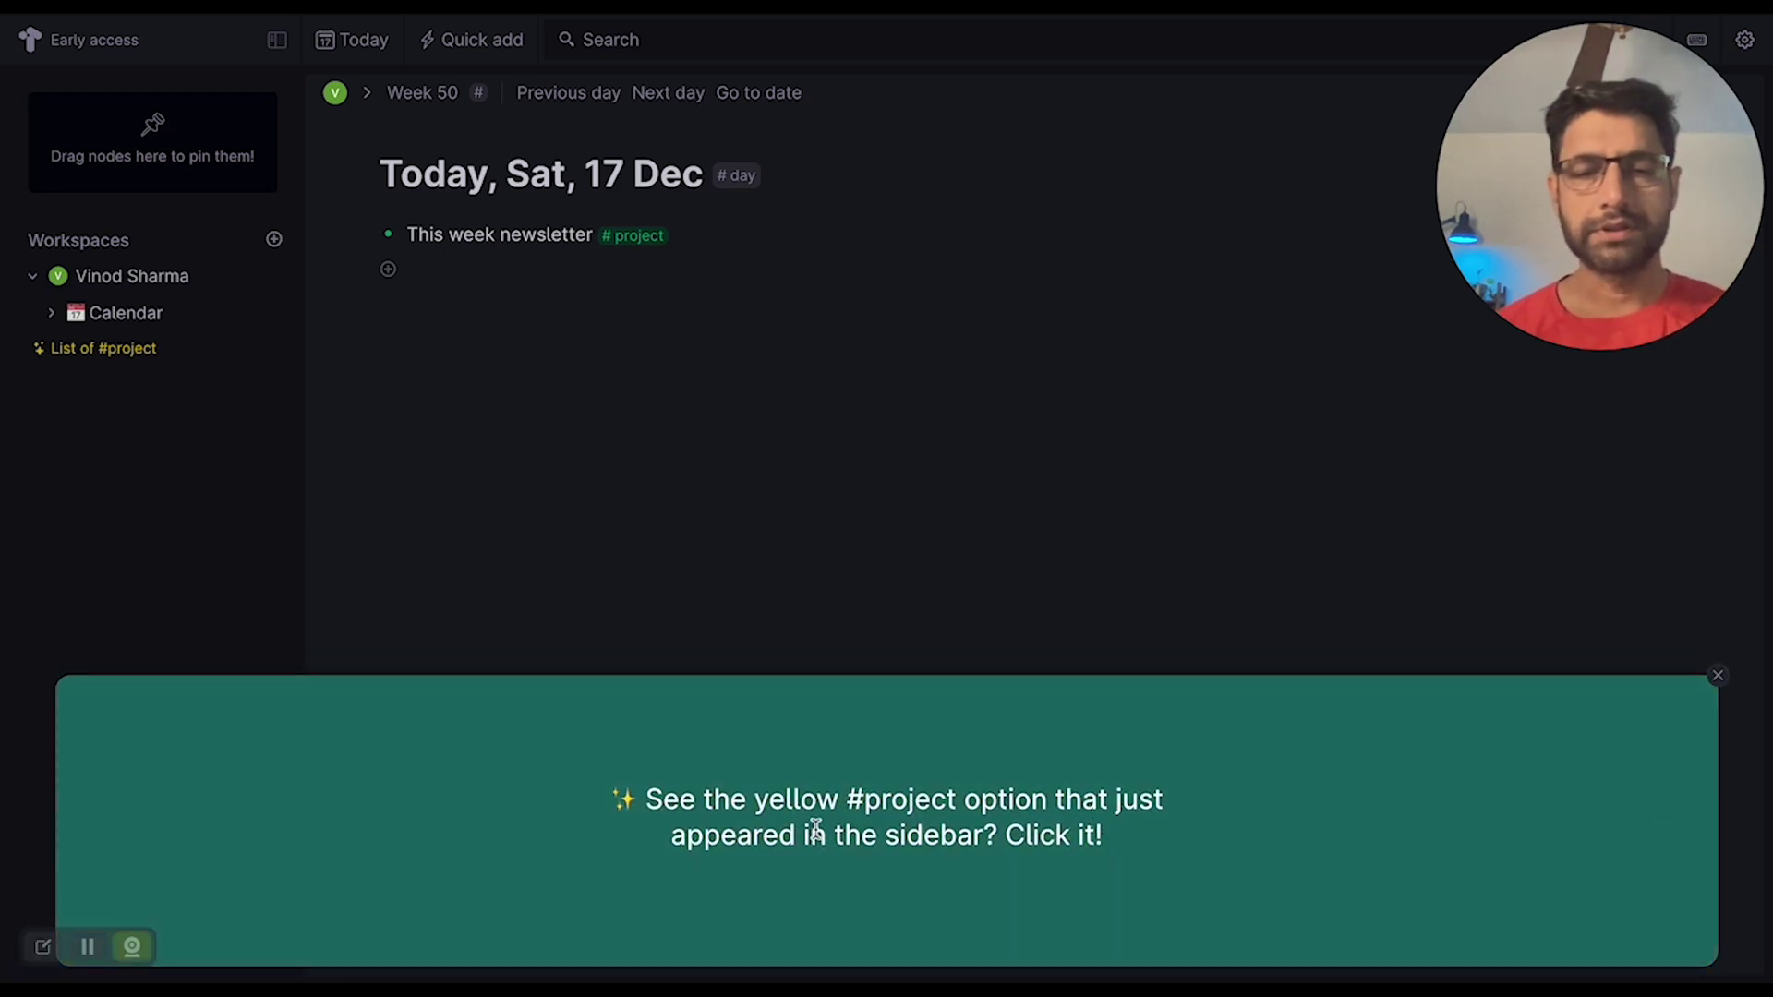
# - Open the List of #project search showing This week newsletter, then bring up Quick add
pyautogui.click(71, 359)
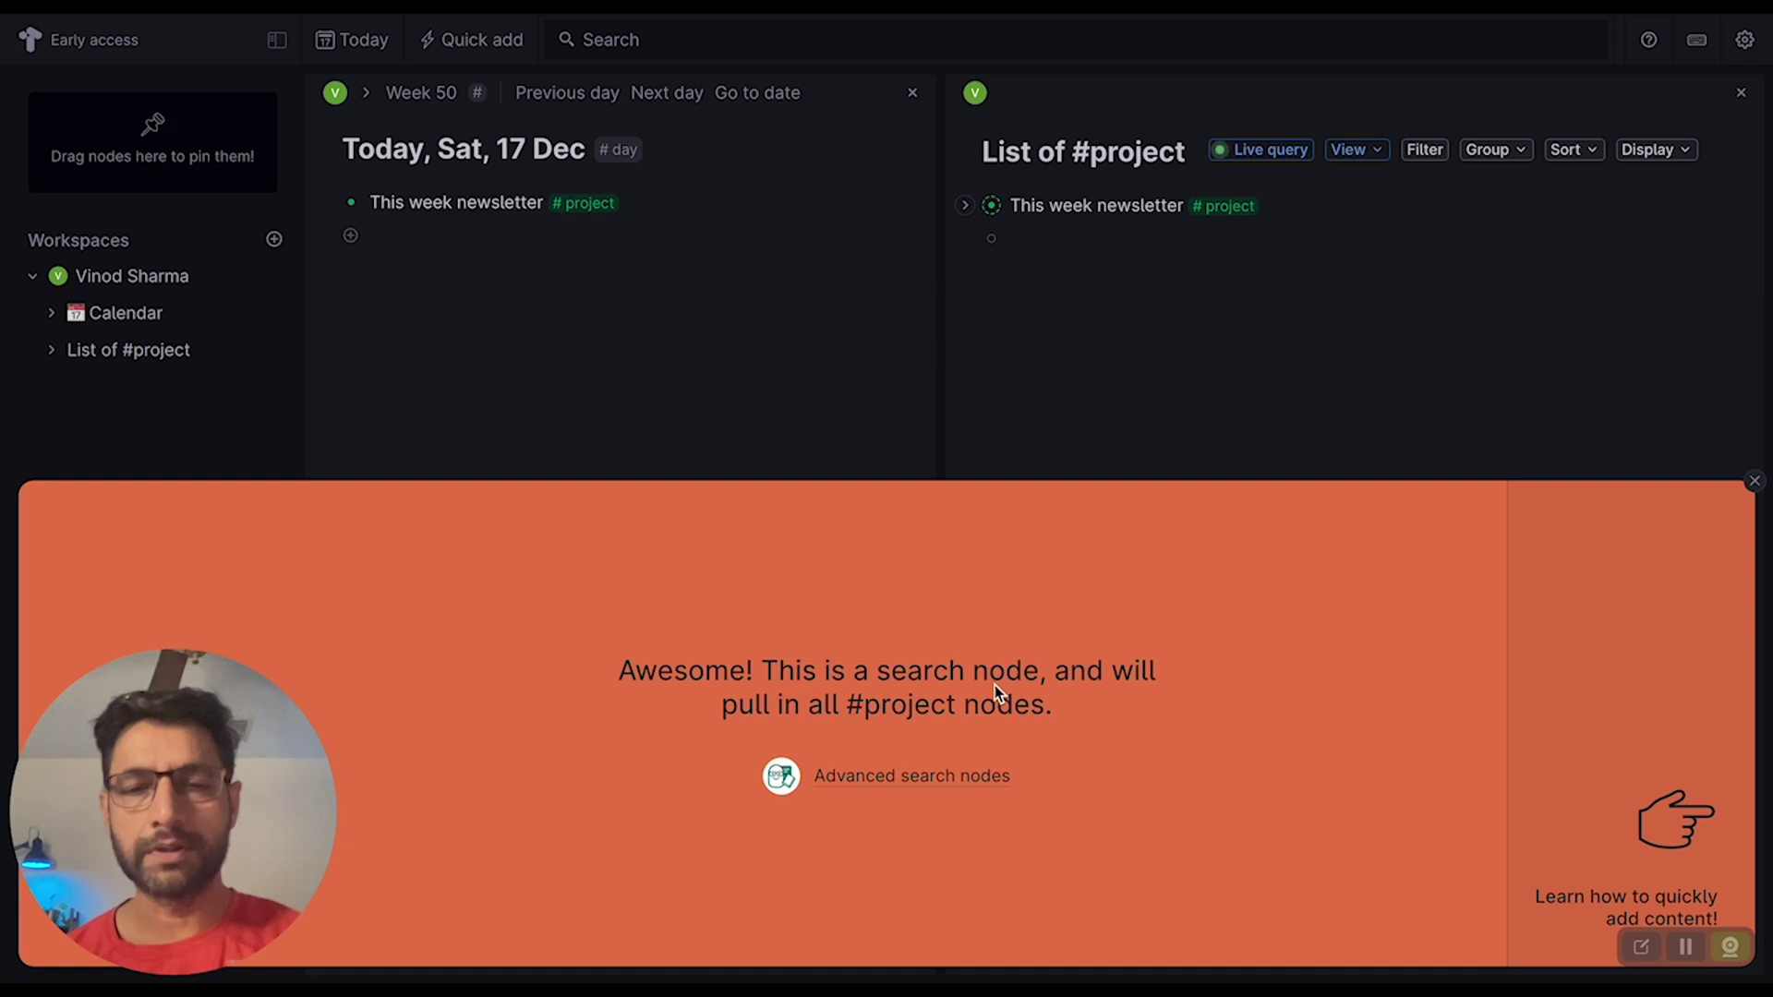
pyautogui.click(1661, 822)
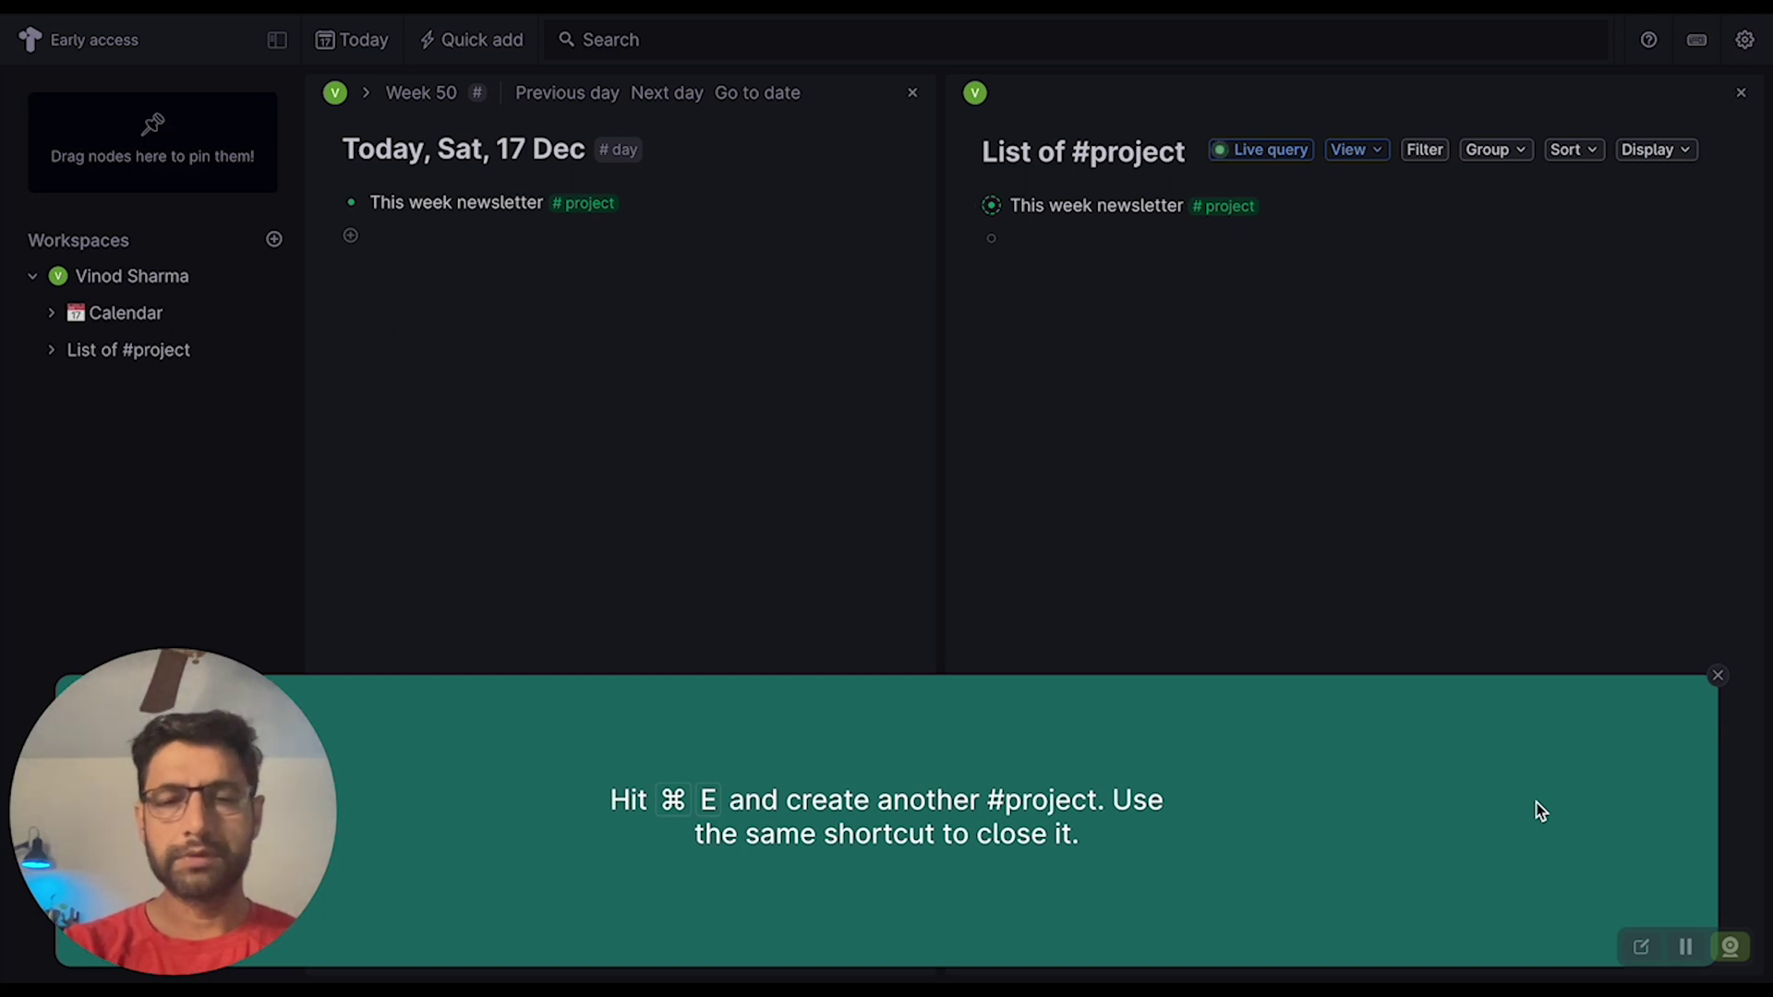
pyautogui.press('super+e')
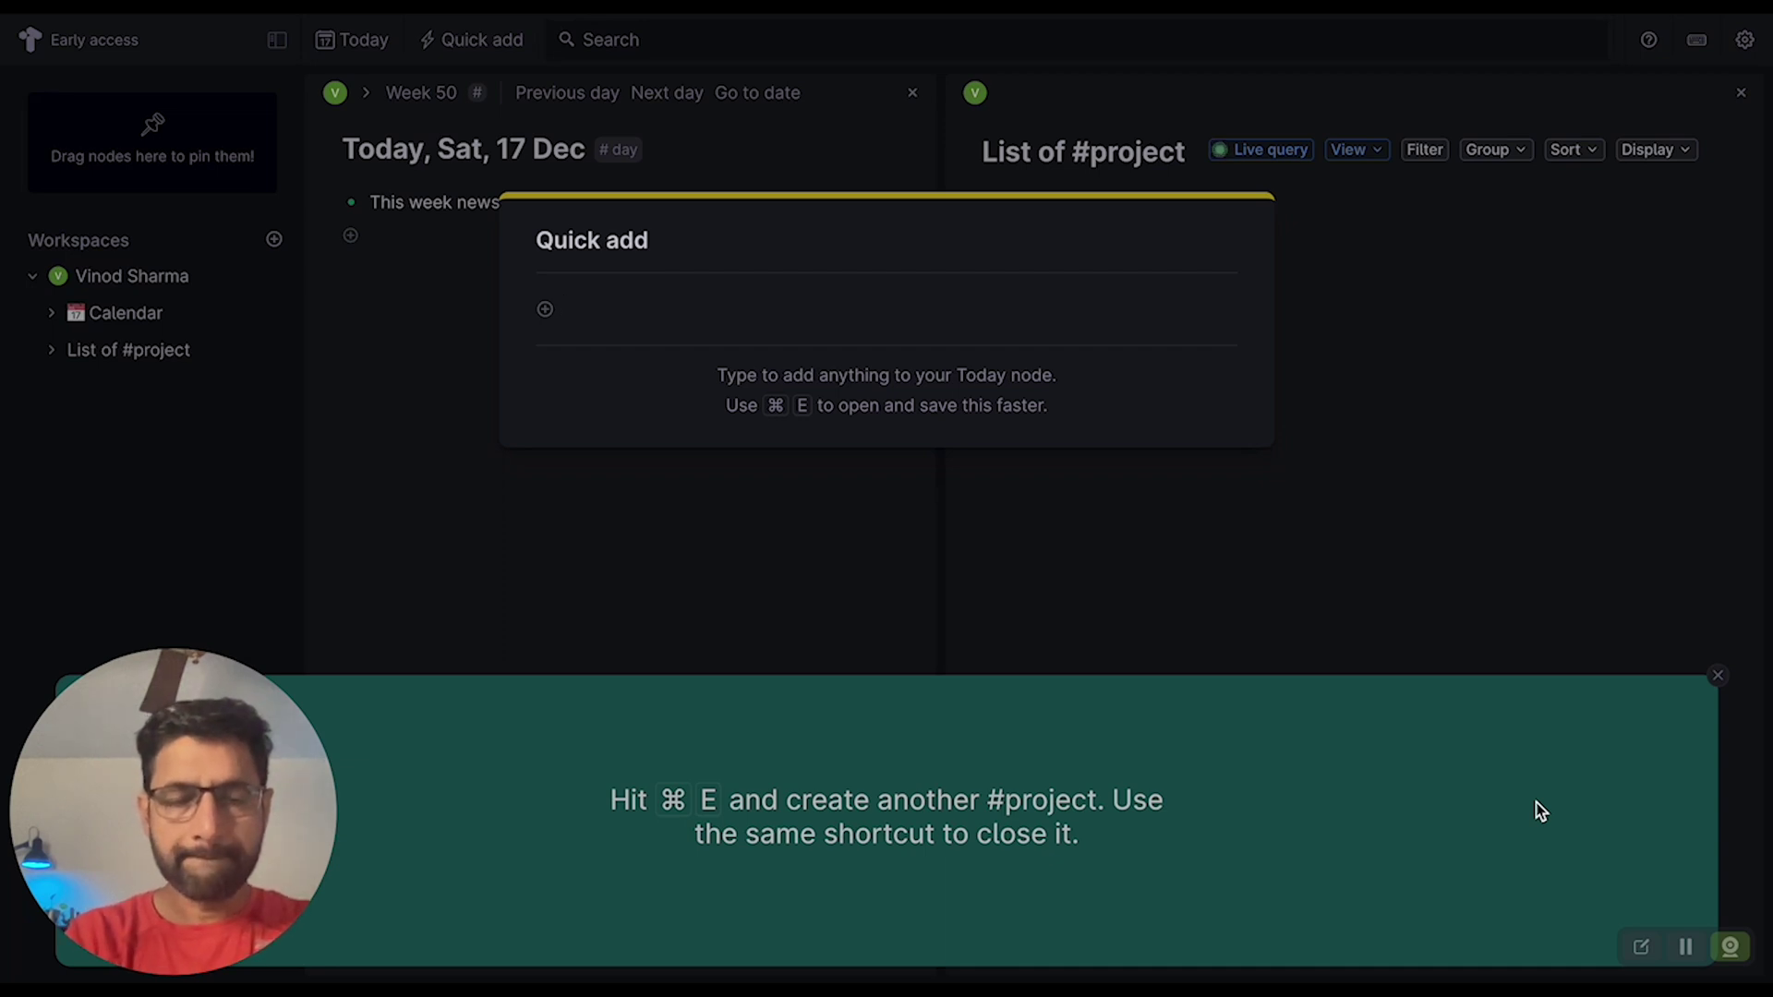
# - Enter 'Create a giveaway for Ship 30 January' in Quick add and tag it #project
pyautogui.write('Create g')
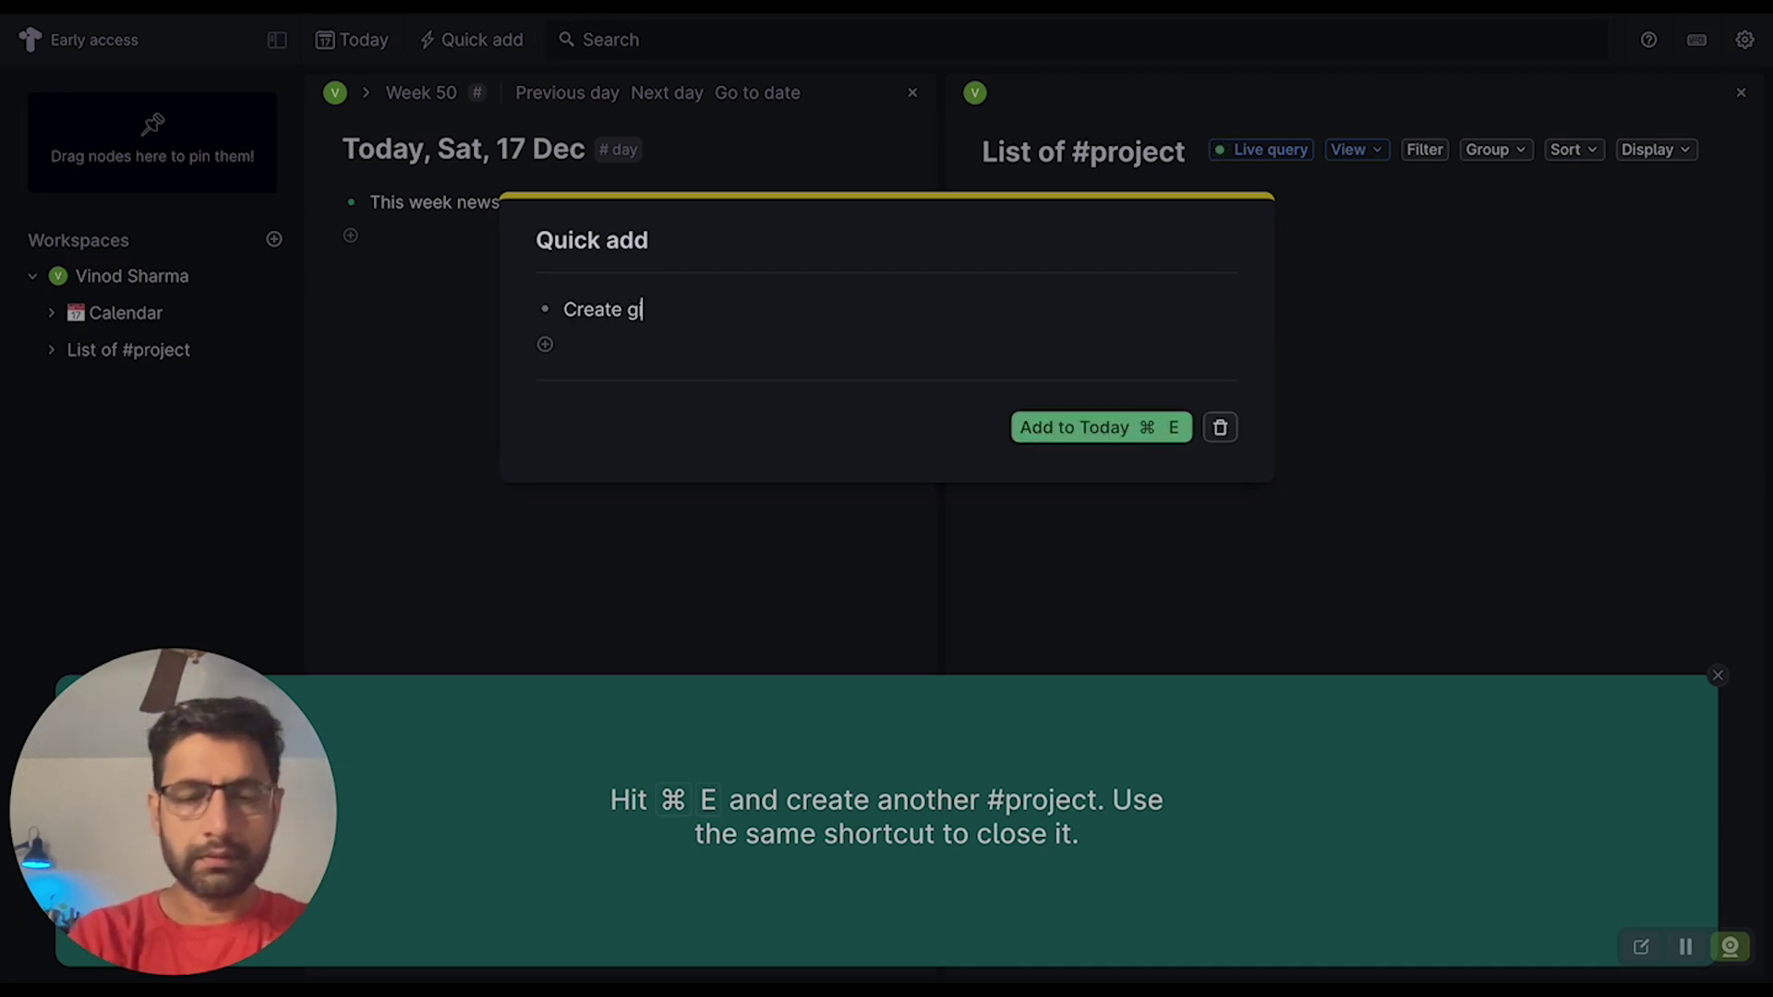
pyautogui.write('iveaway in')
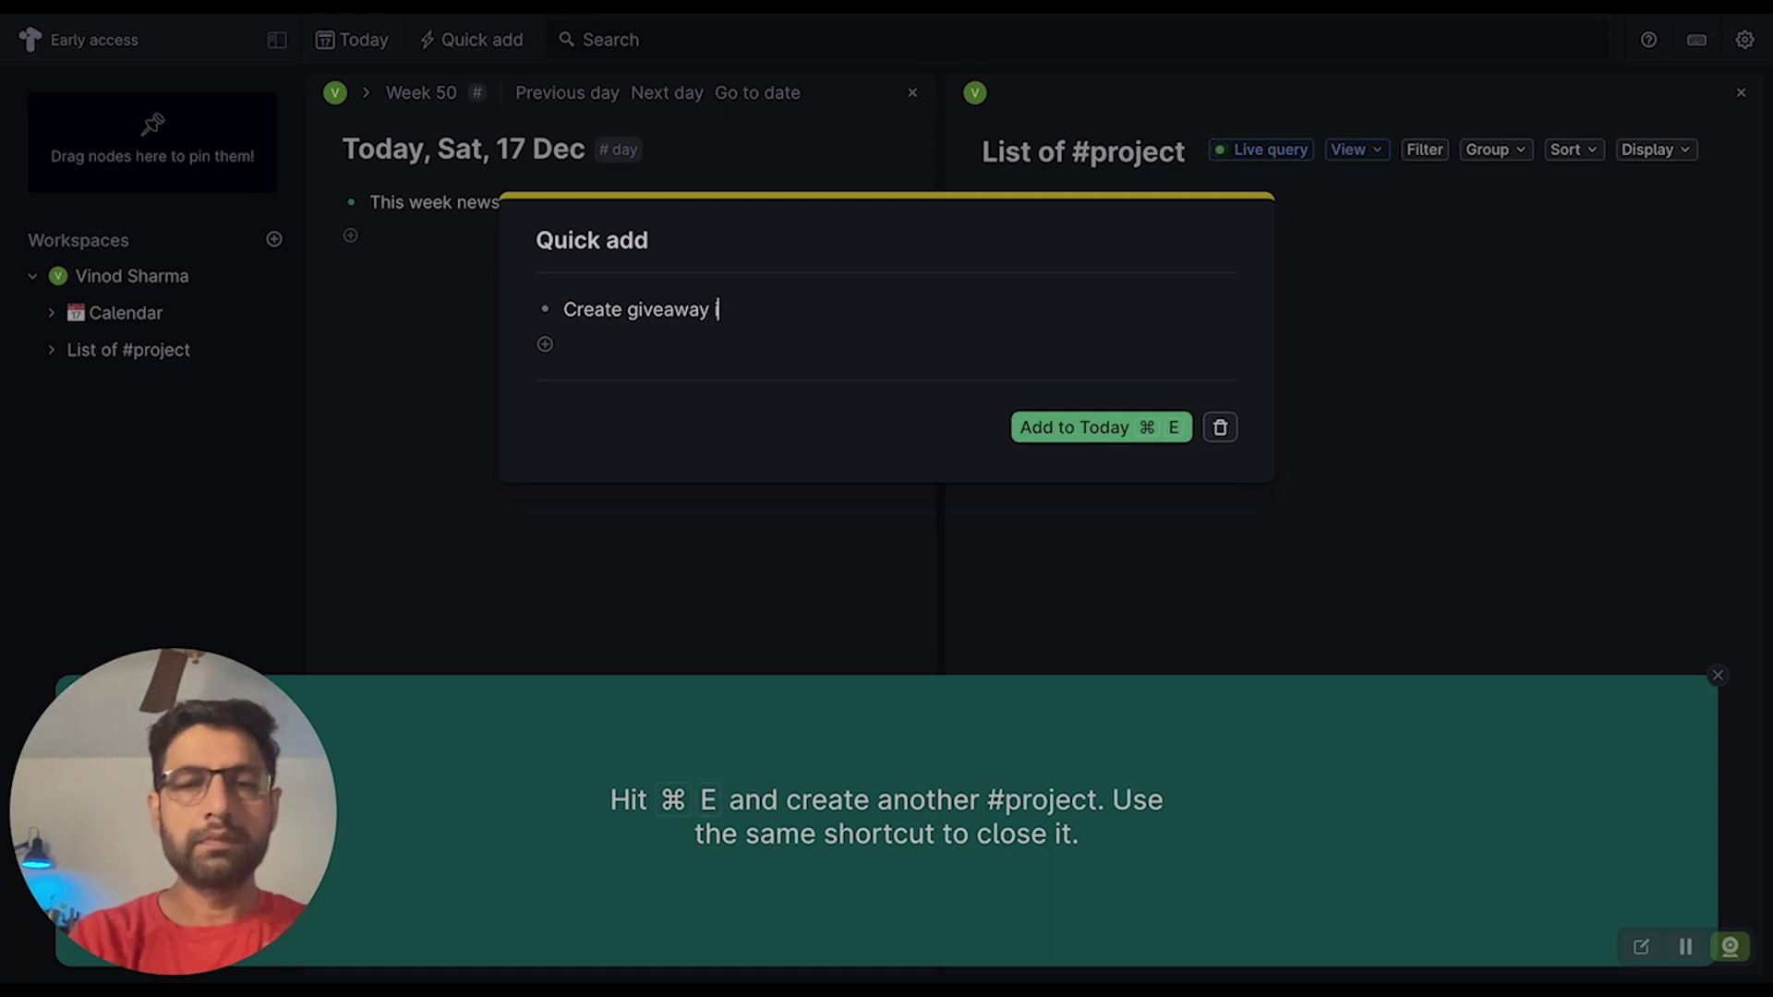
pyautogui.write('fo')
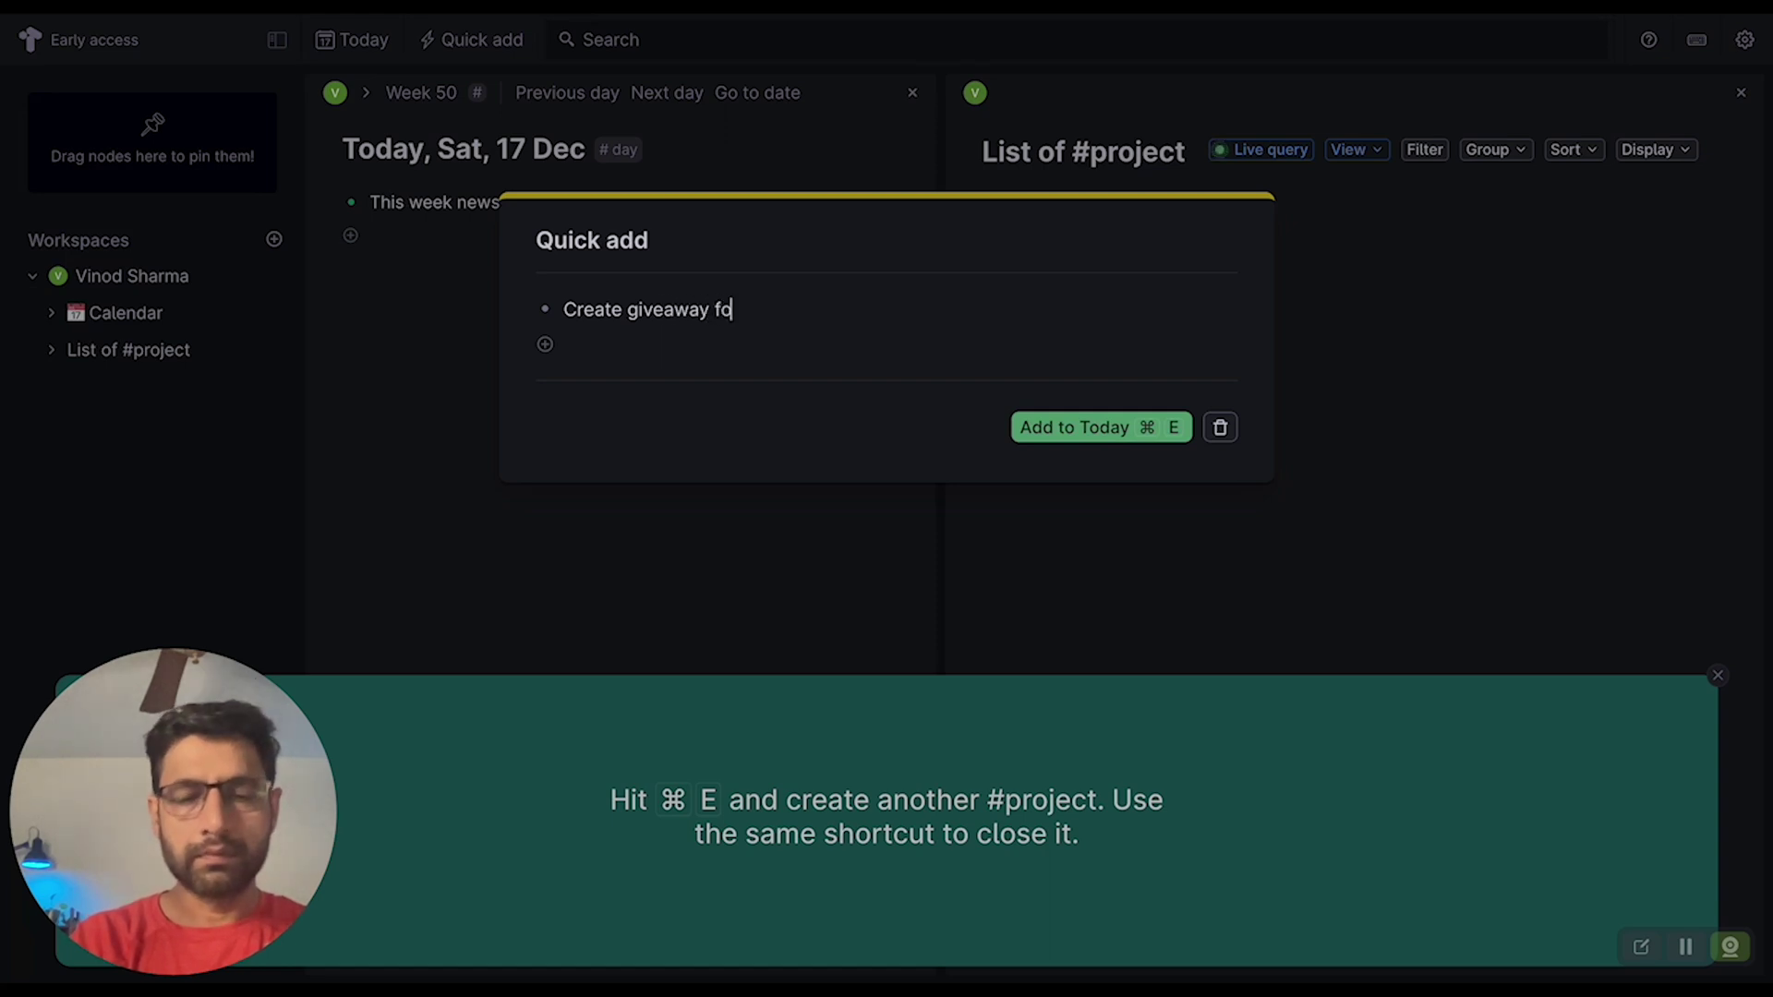
pyautogui.write('r Ship 30')
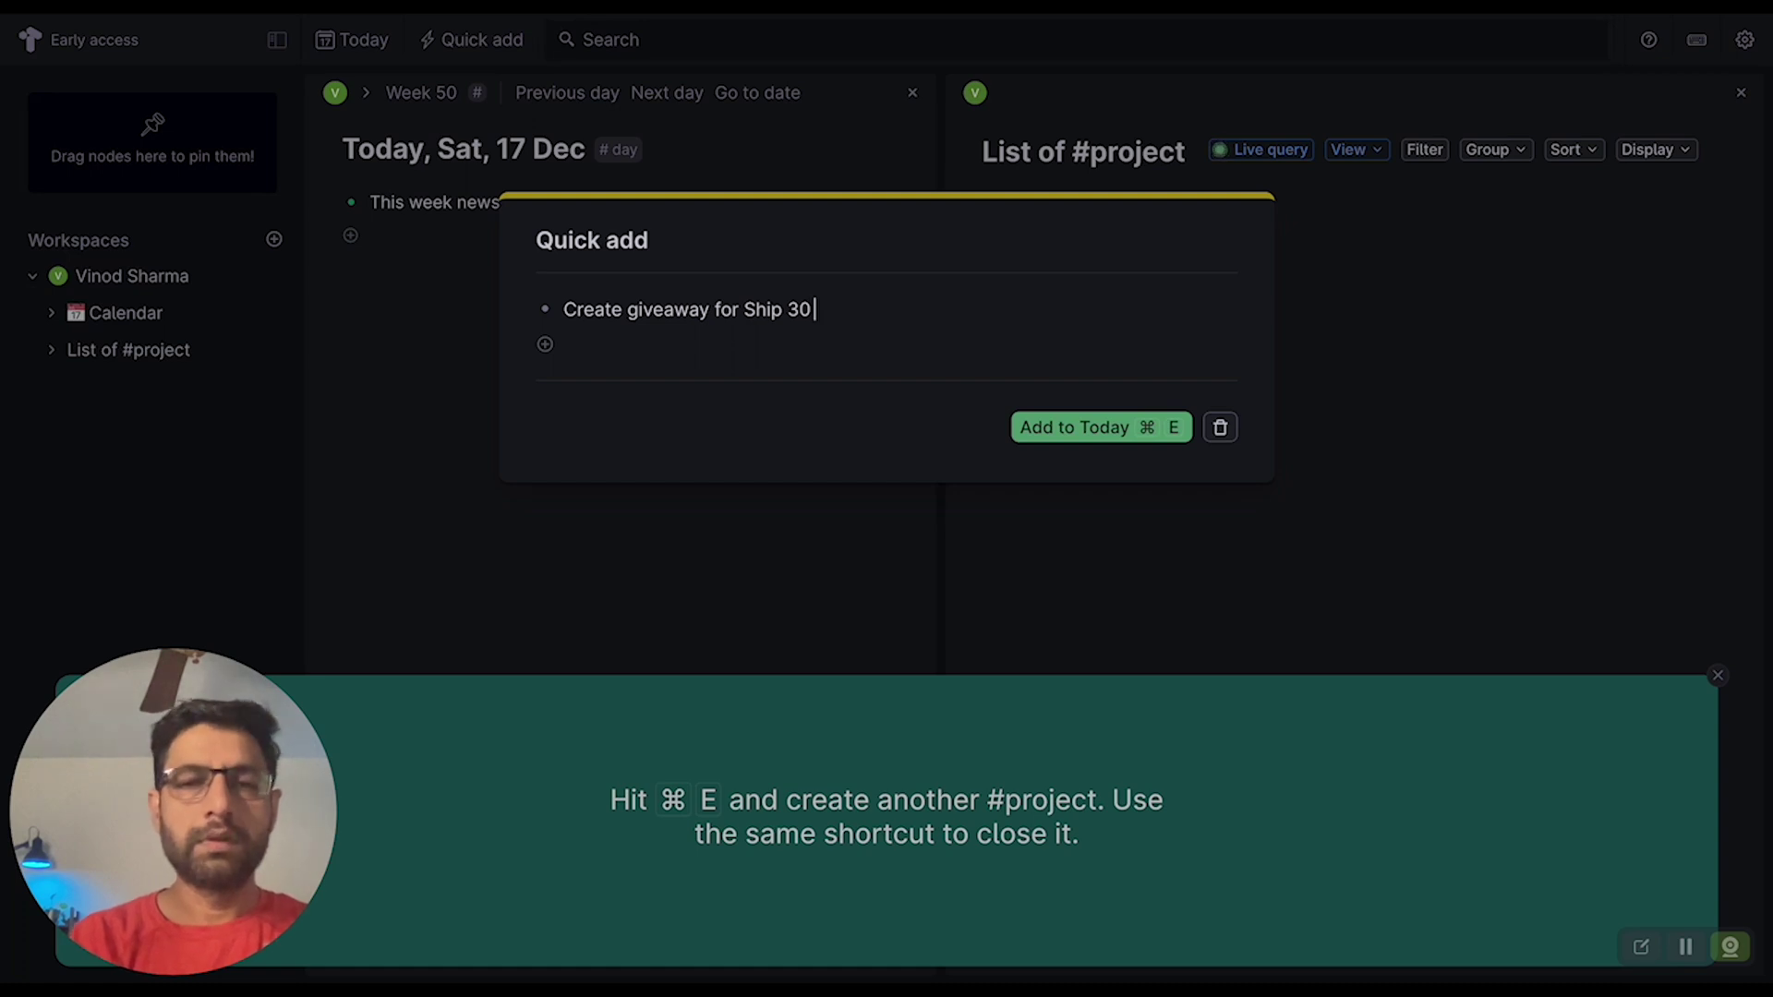
pyautogui.click(626, 310)
pyautogui.click(708, 309)
pyautogui.click(626, 309)
pyautogui.write('a')
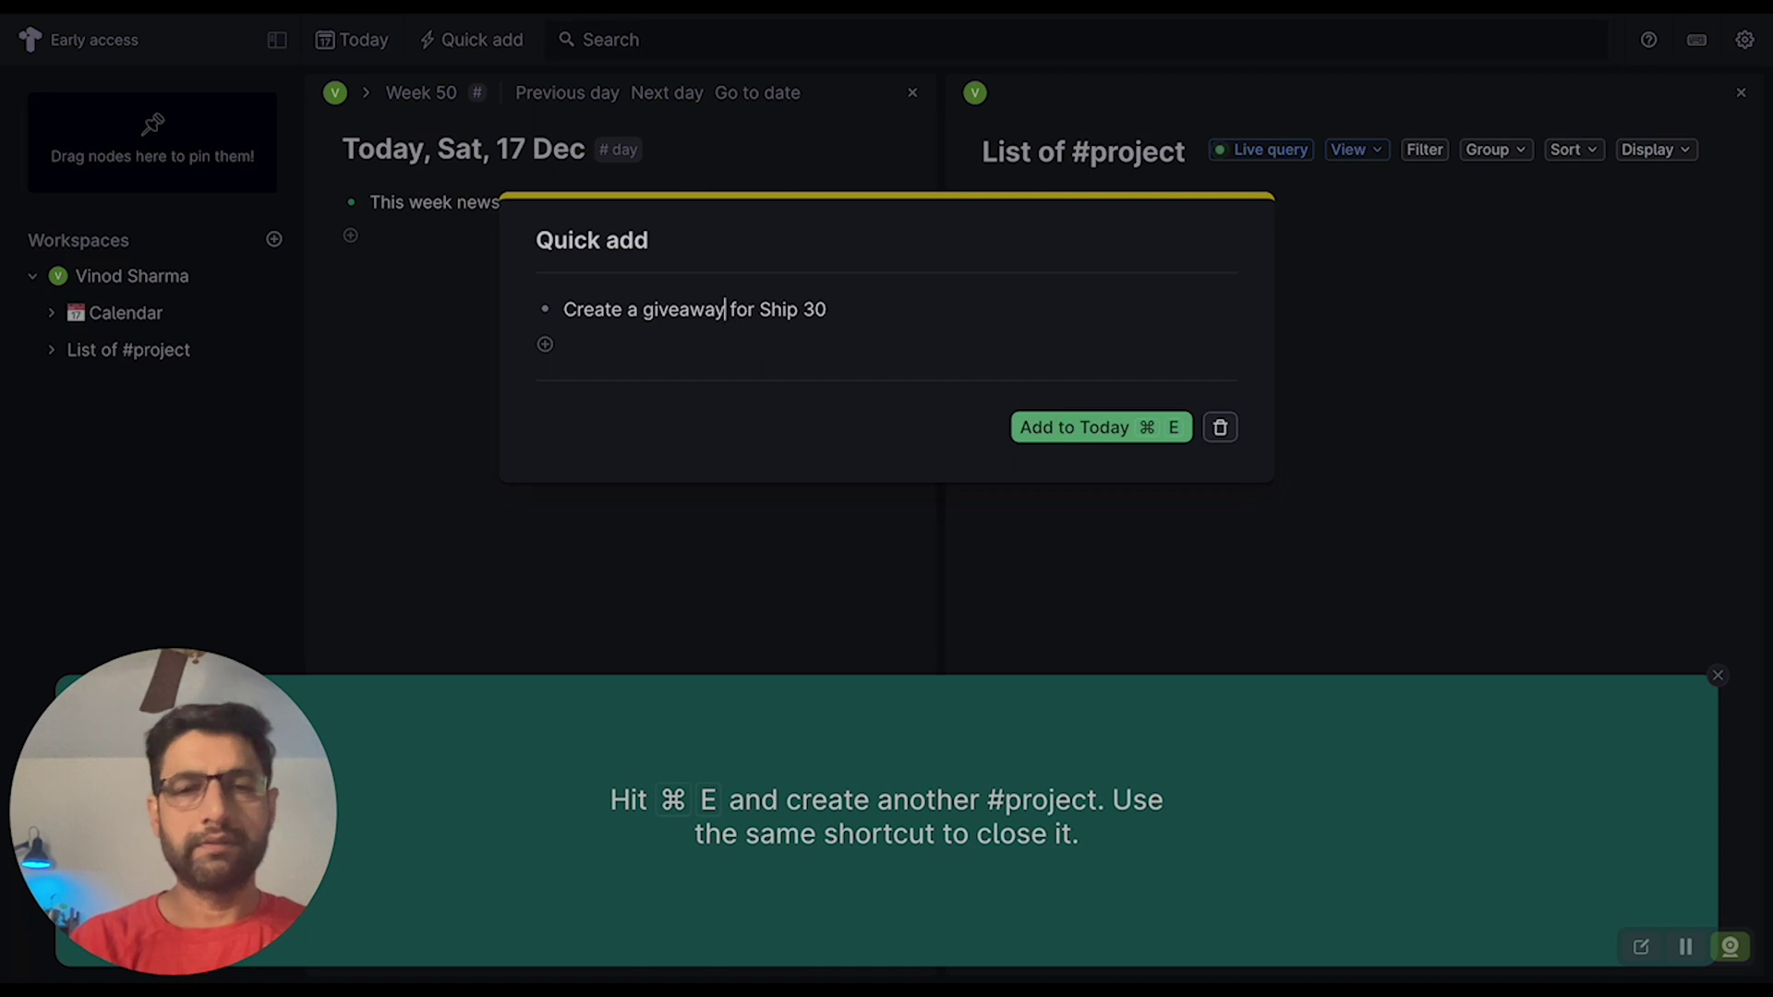
pyautogui.click(830, 309)
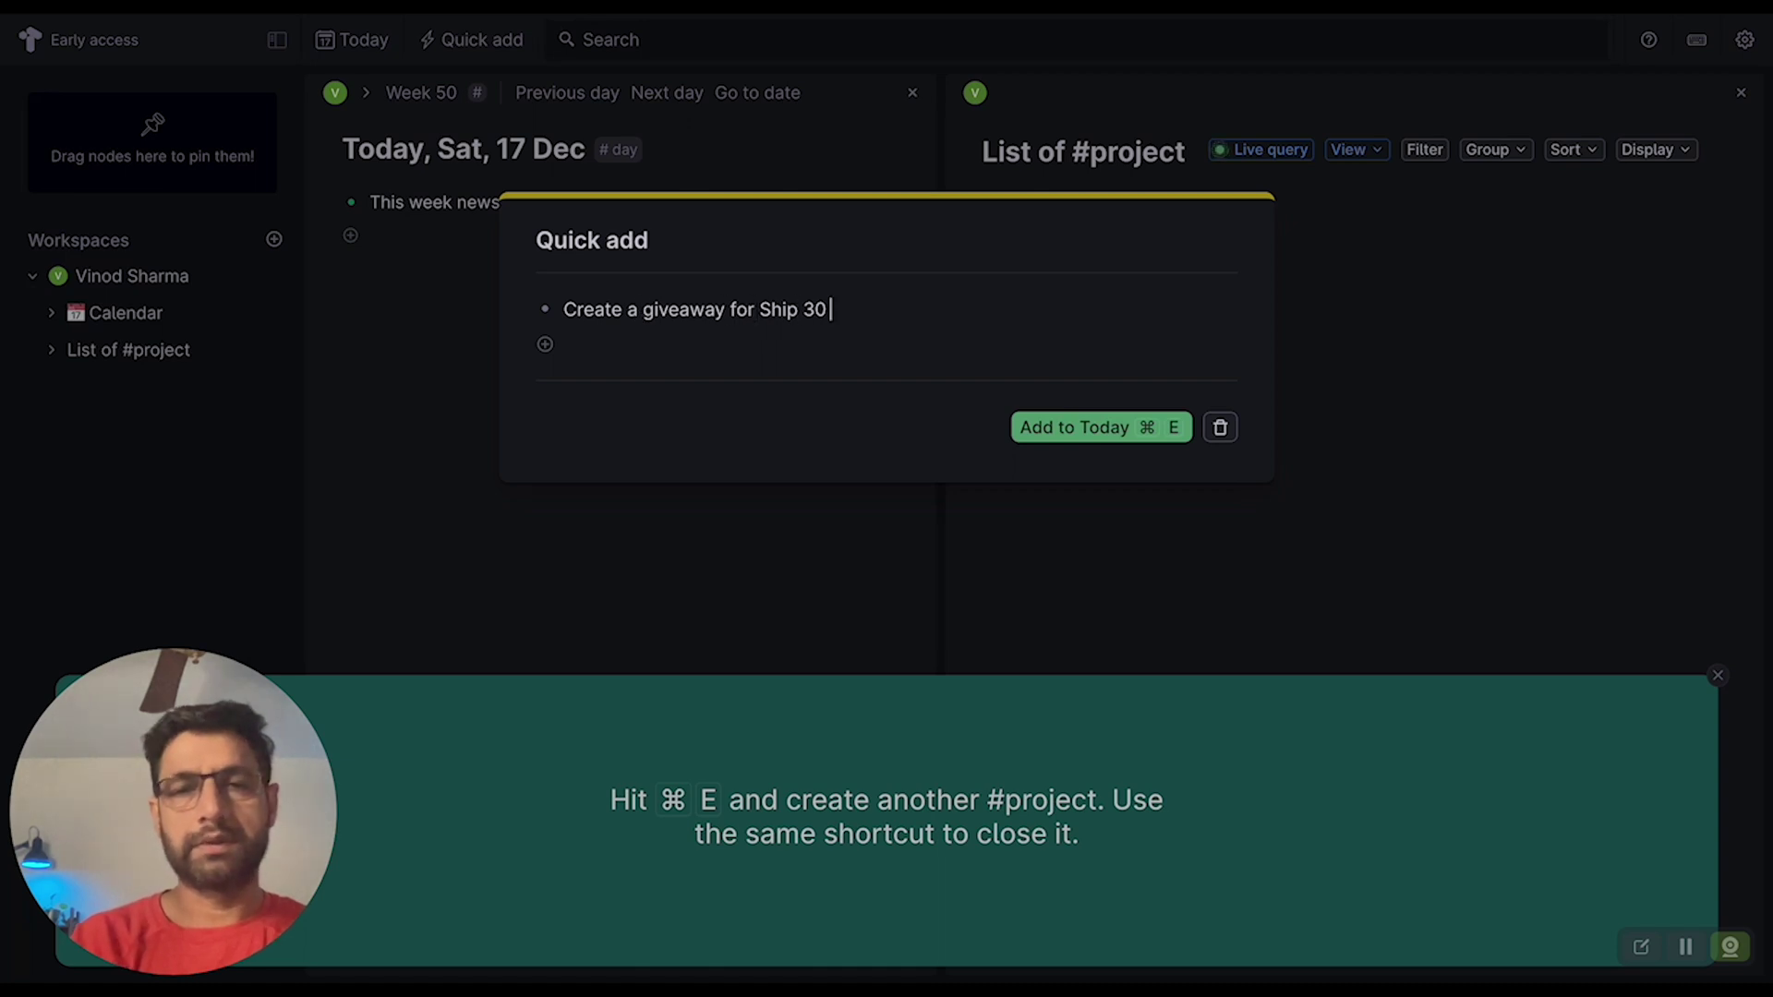
pyautogui.write('January')
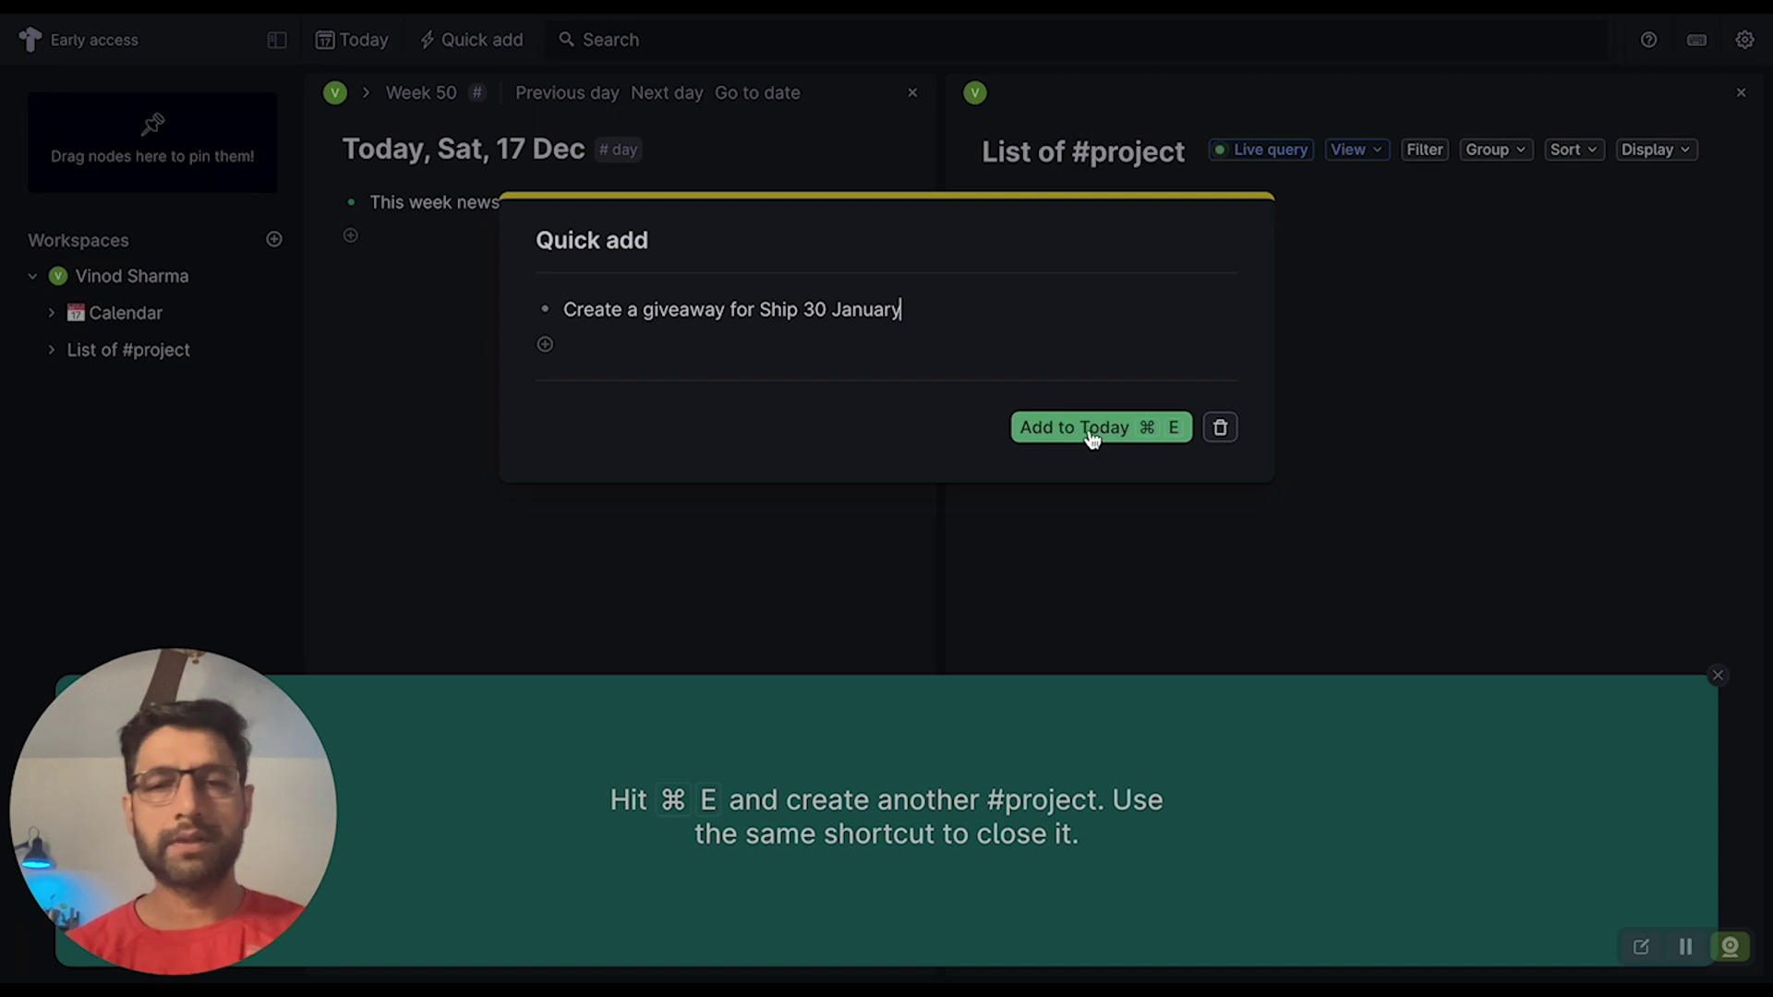
pyautogui.write('#')
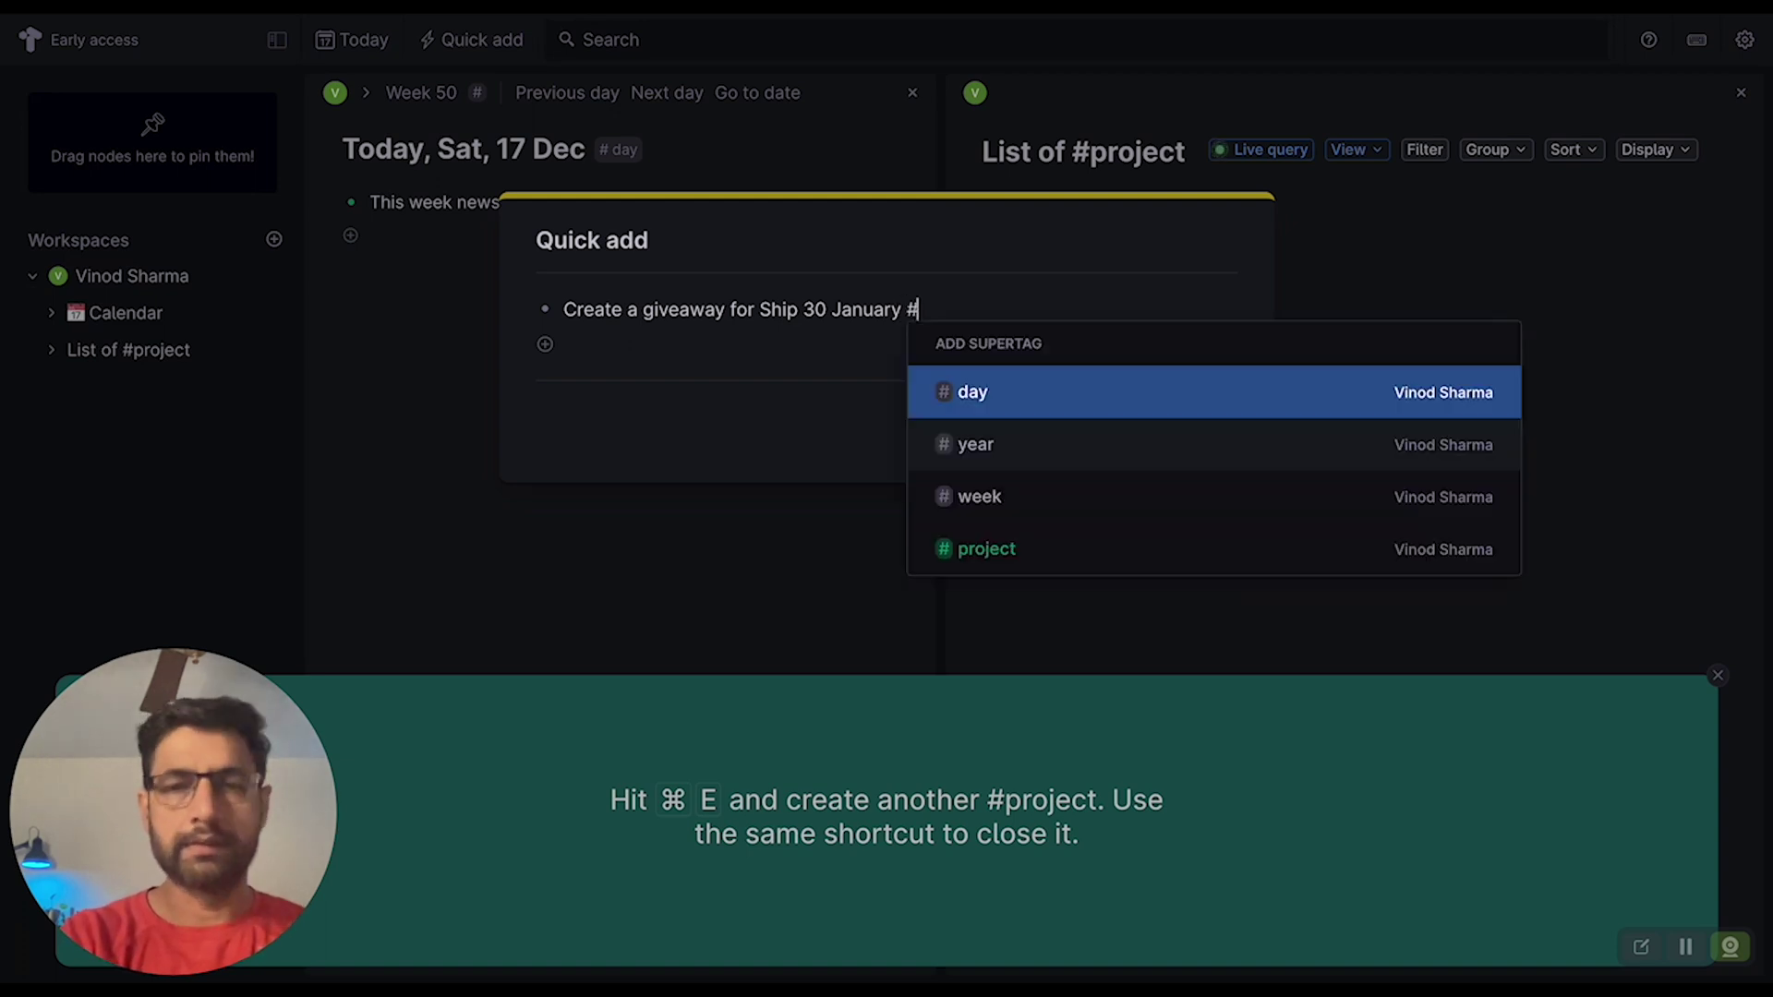
pyautogui.click(1049, 545)
# - Add the Ship 30 January giveaway project to Today and dismiss the onboarding panel
pyautogui.click(1097, 447)
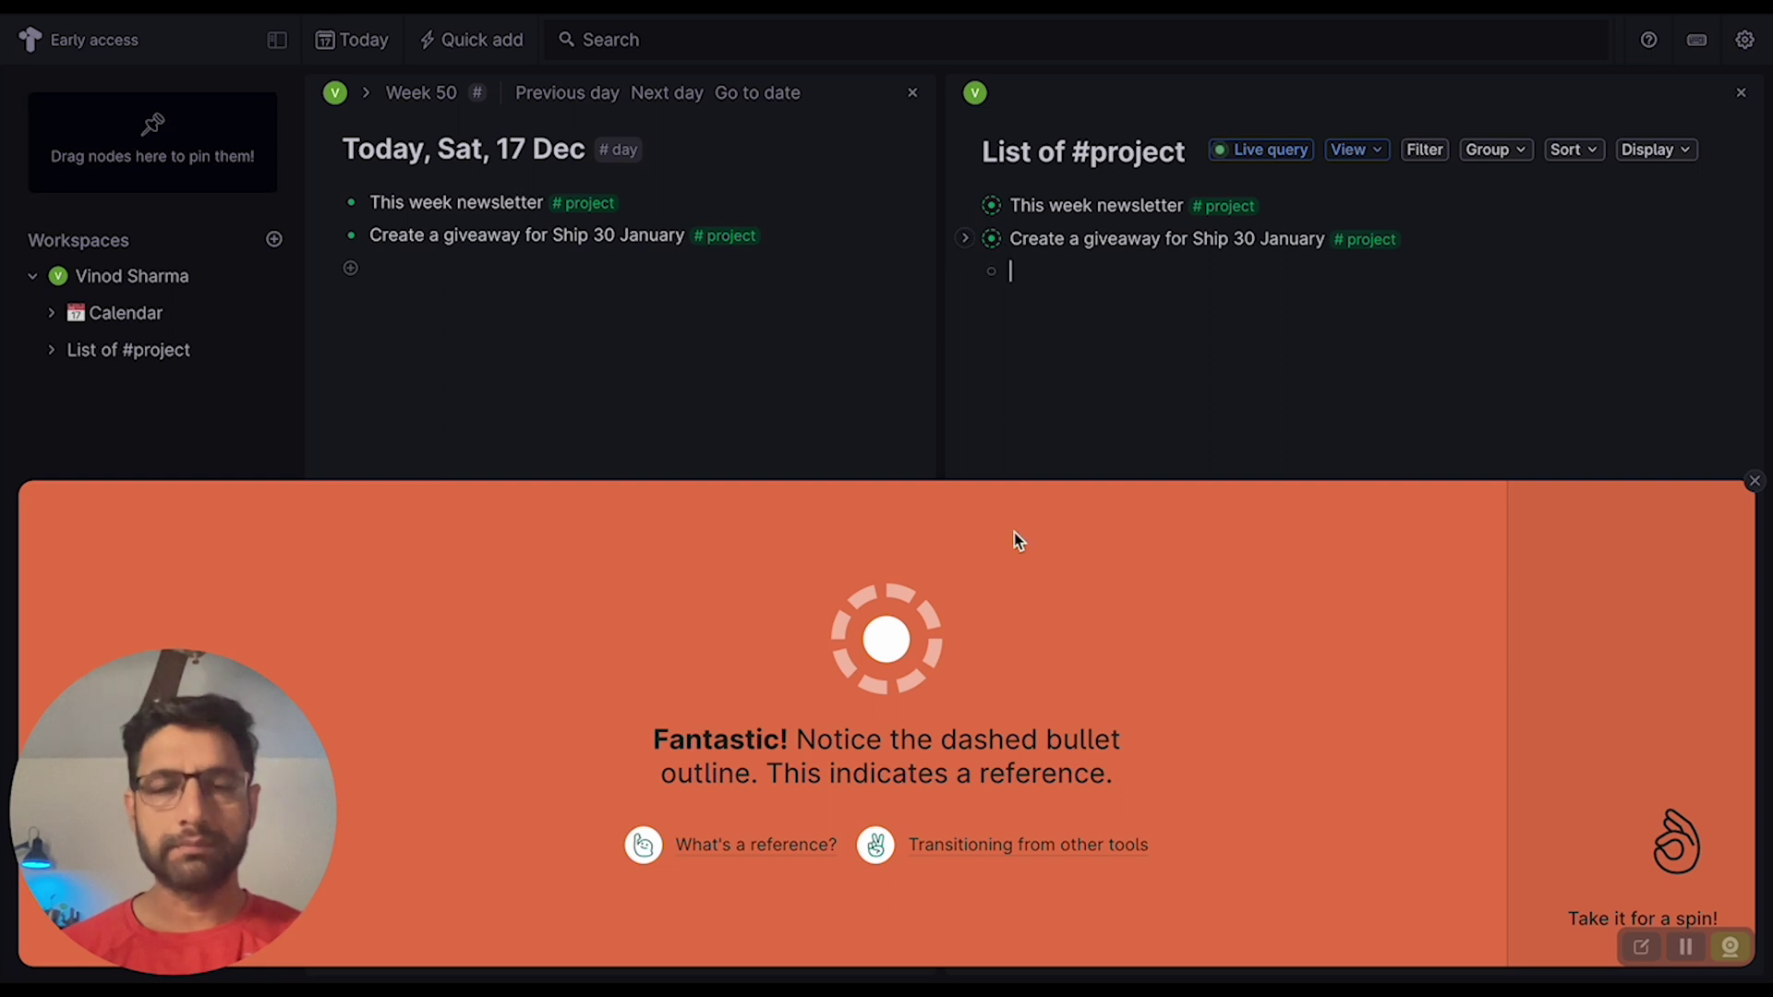
pyautogui.moveTo(643, 845)
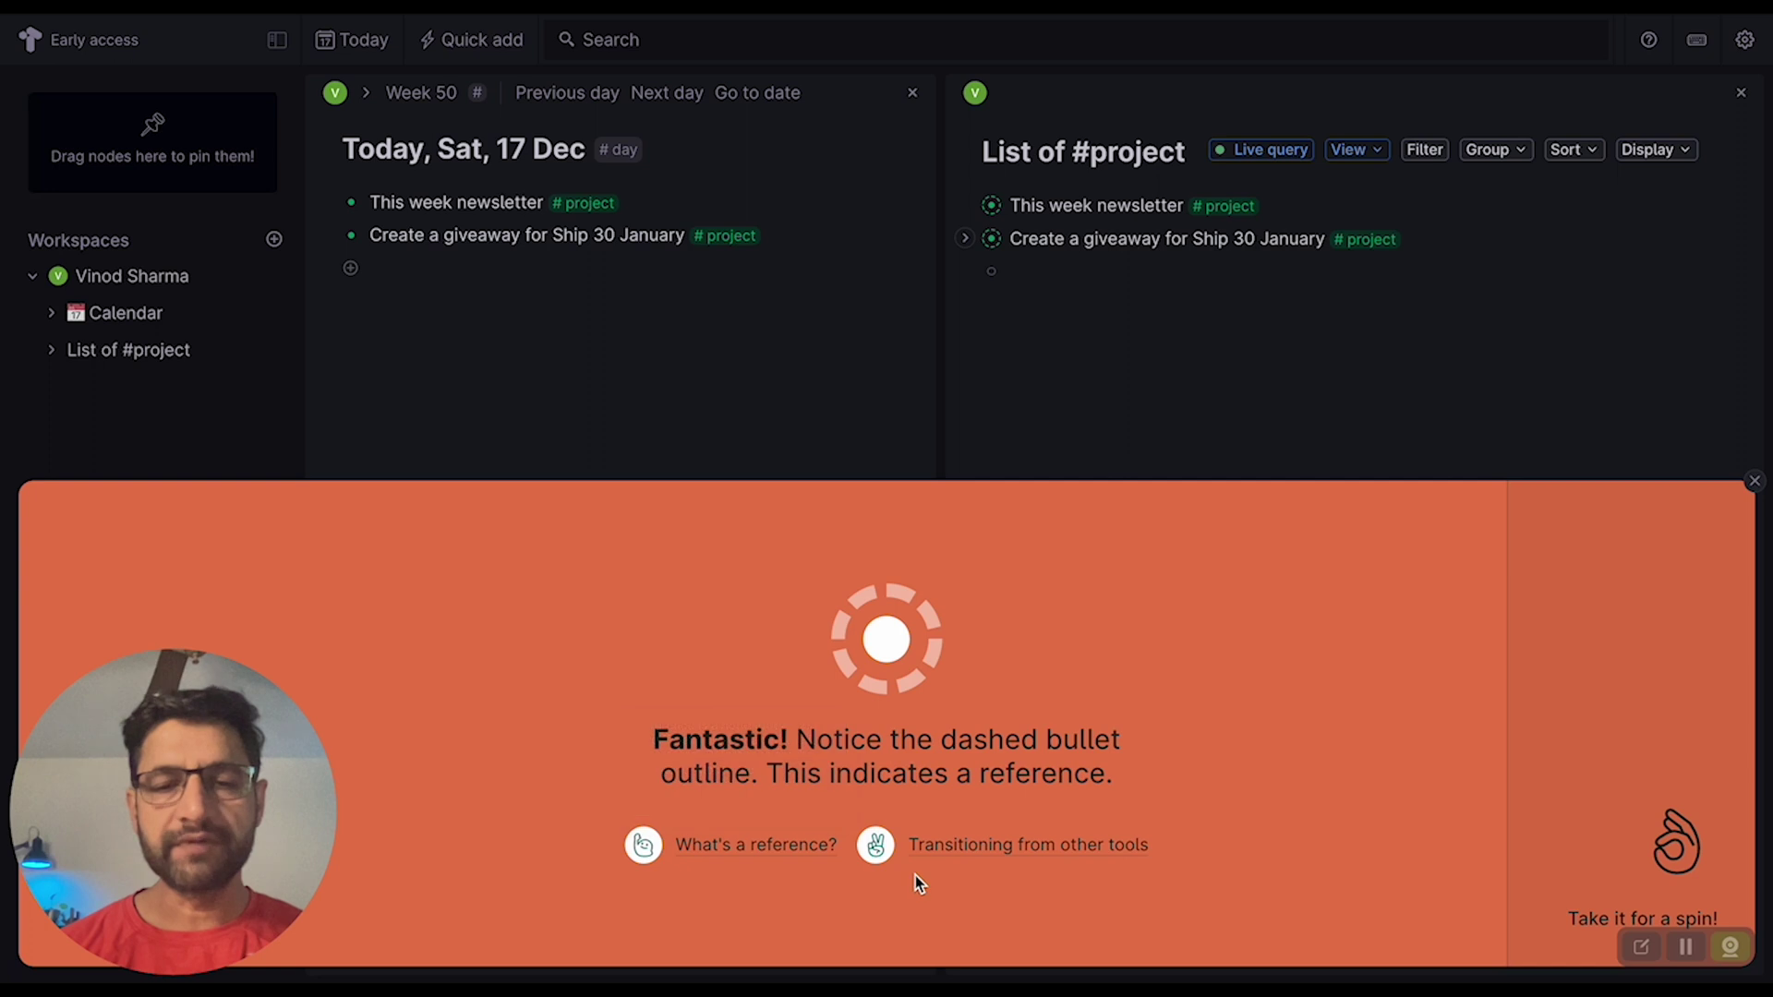
pyautogui.moveTo(880, 848)
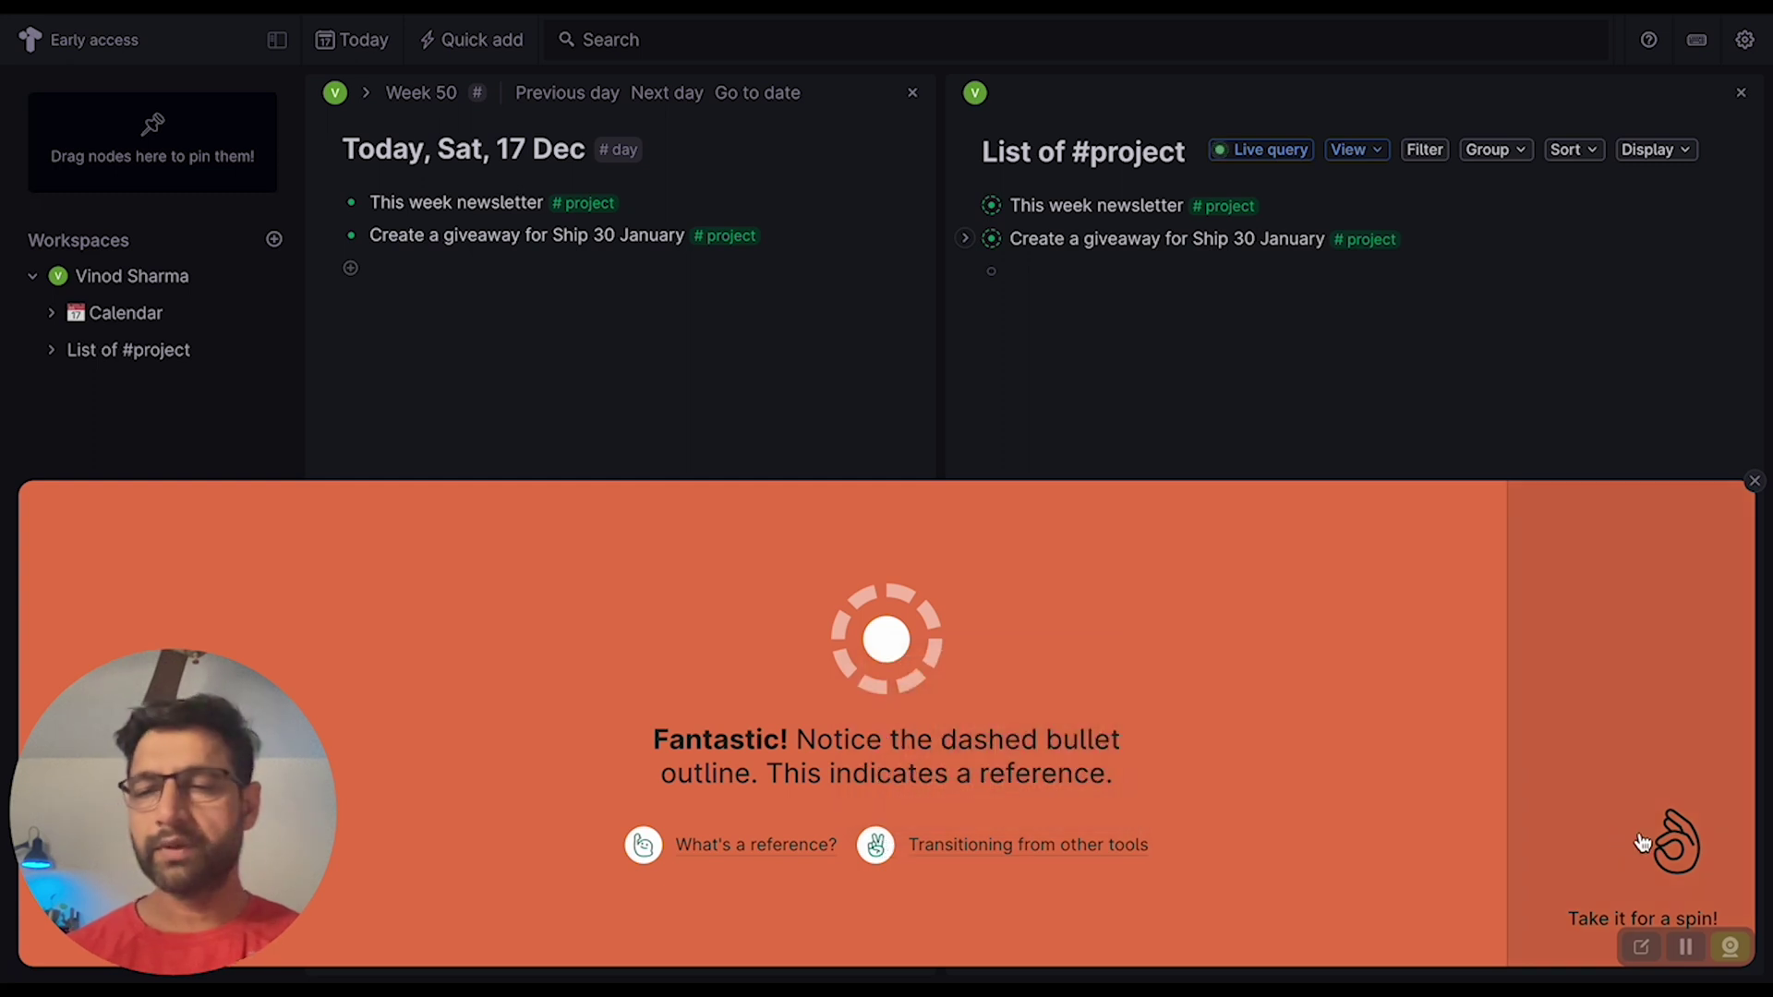
pyautogui.click(1677, 841)
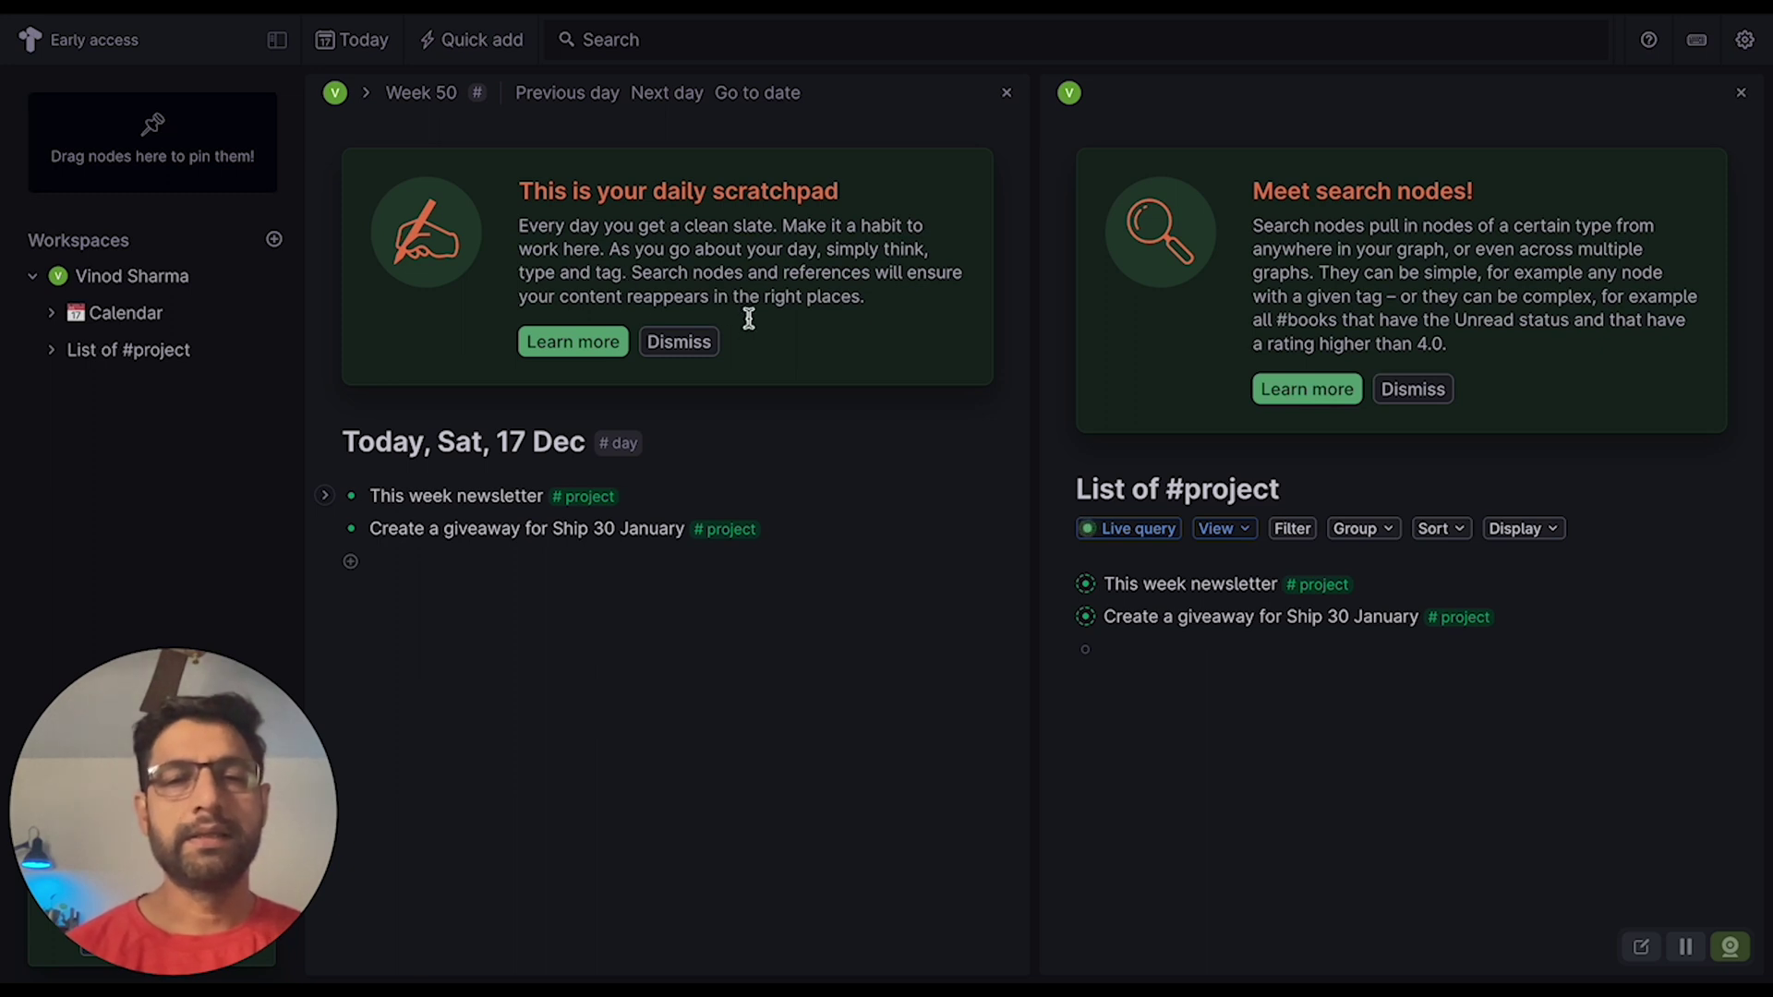
# - View the Today node help article and video, then return to the Today page
pyautogui.click(582, 347)
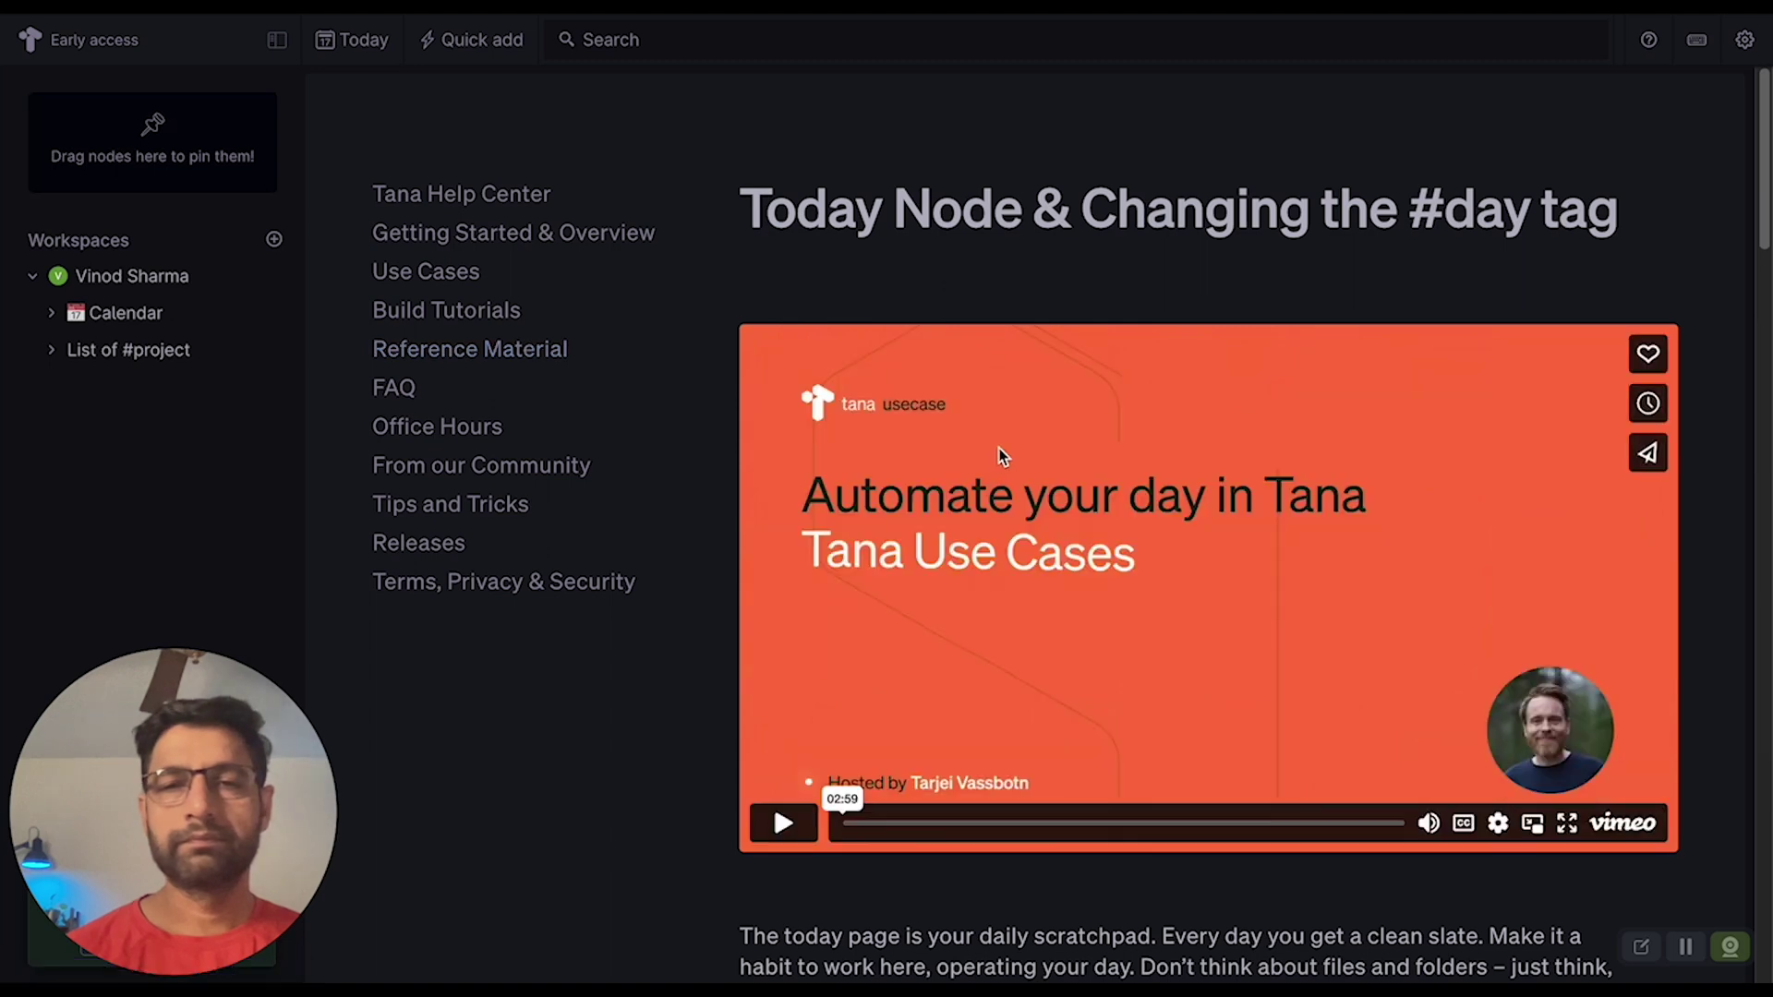
pyautogui.click(786, 827)
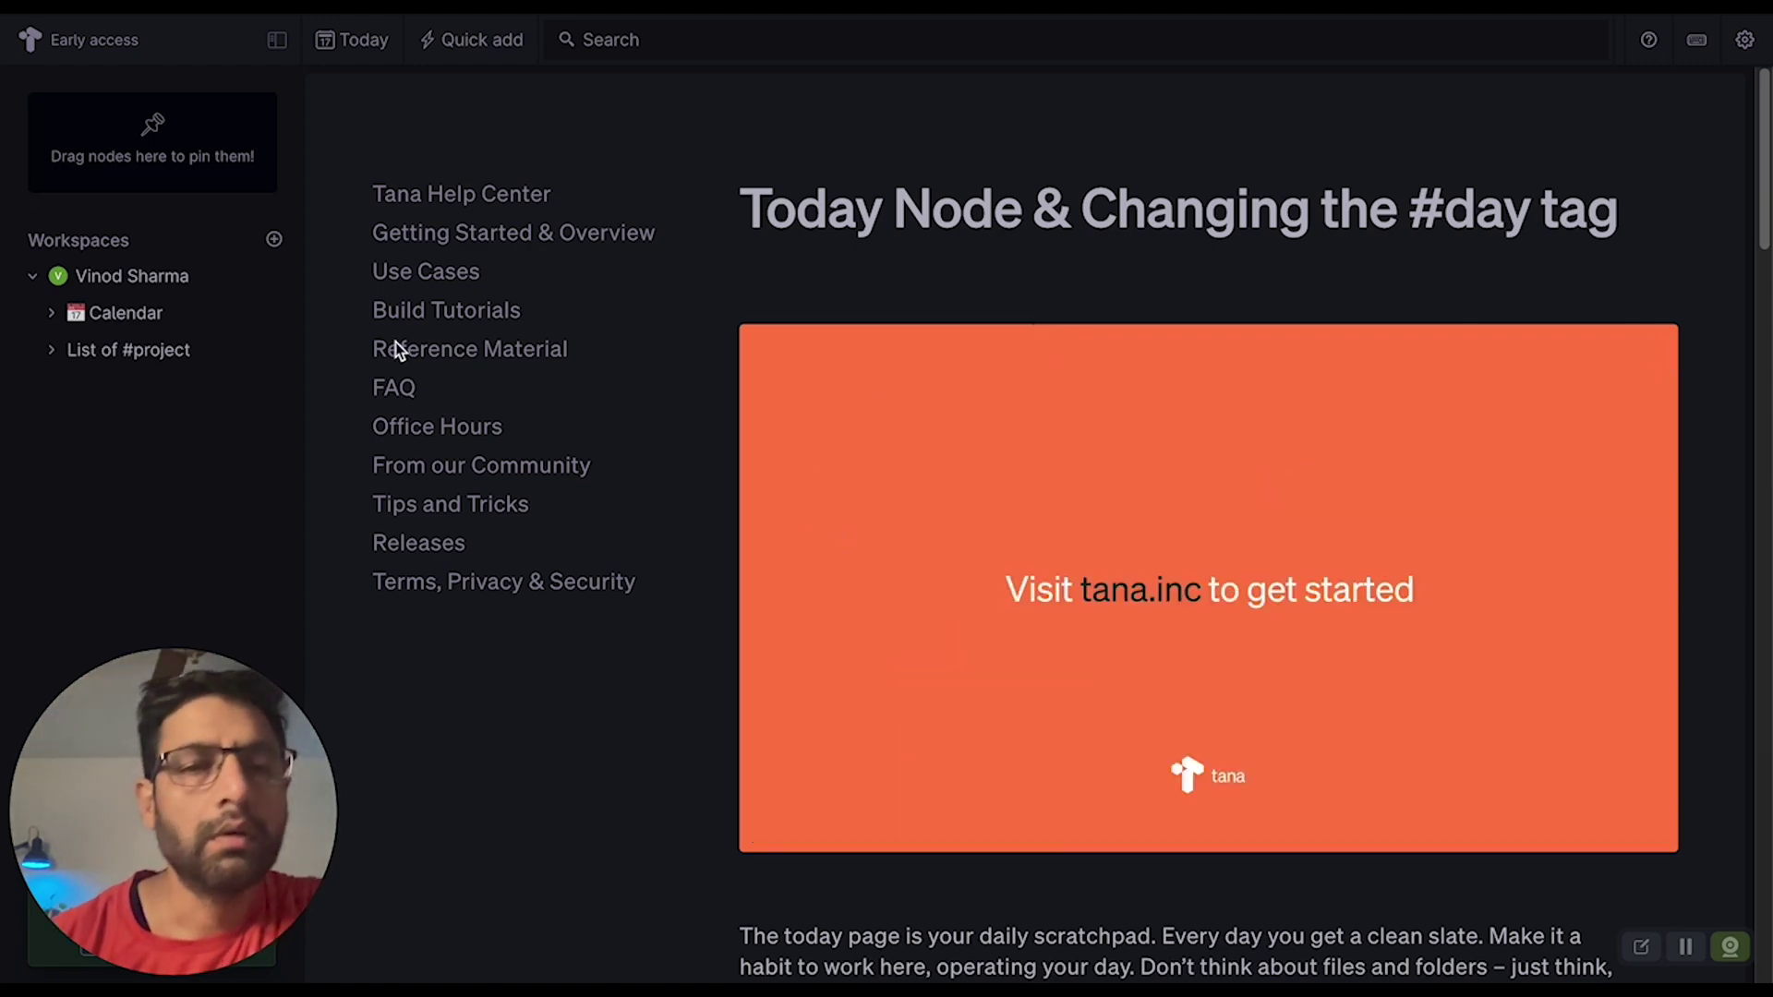
pyautogui.click(120, 312)
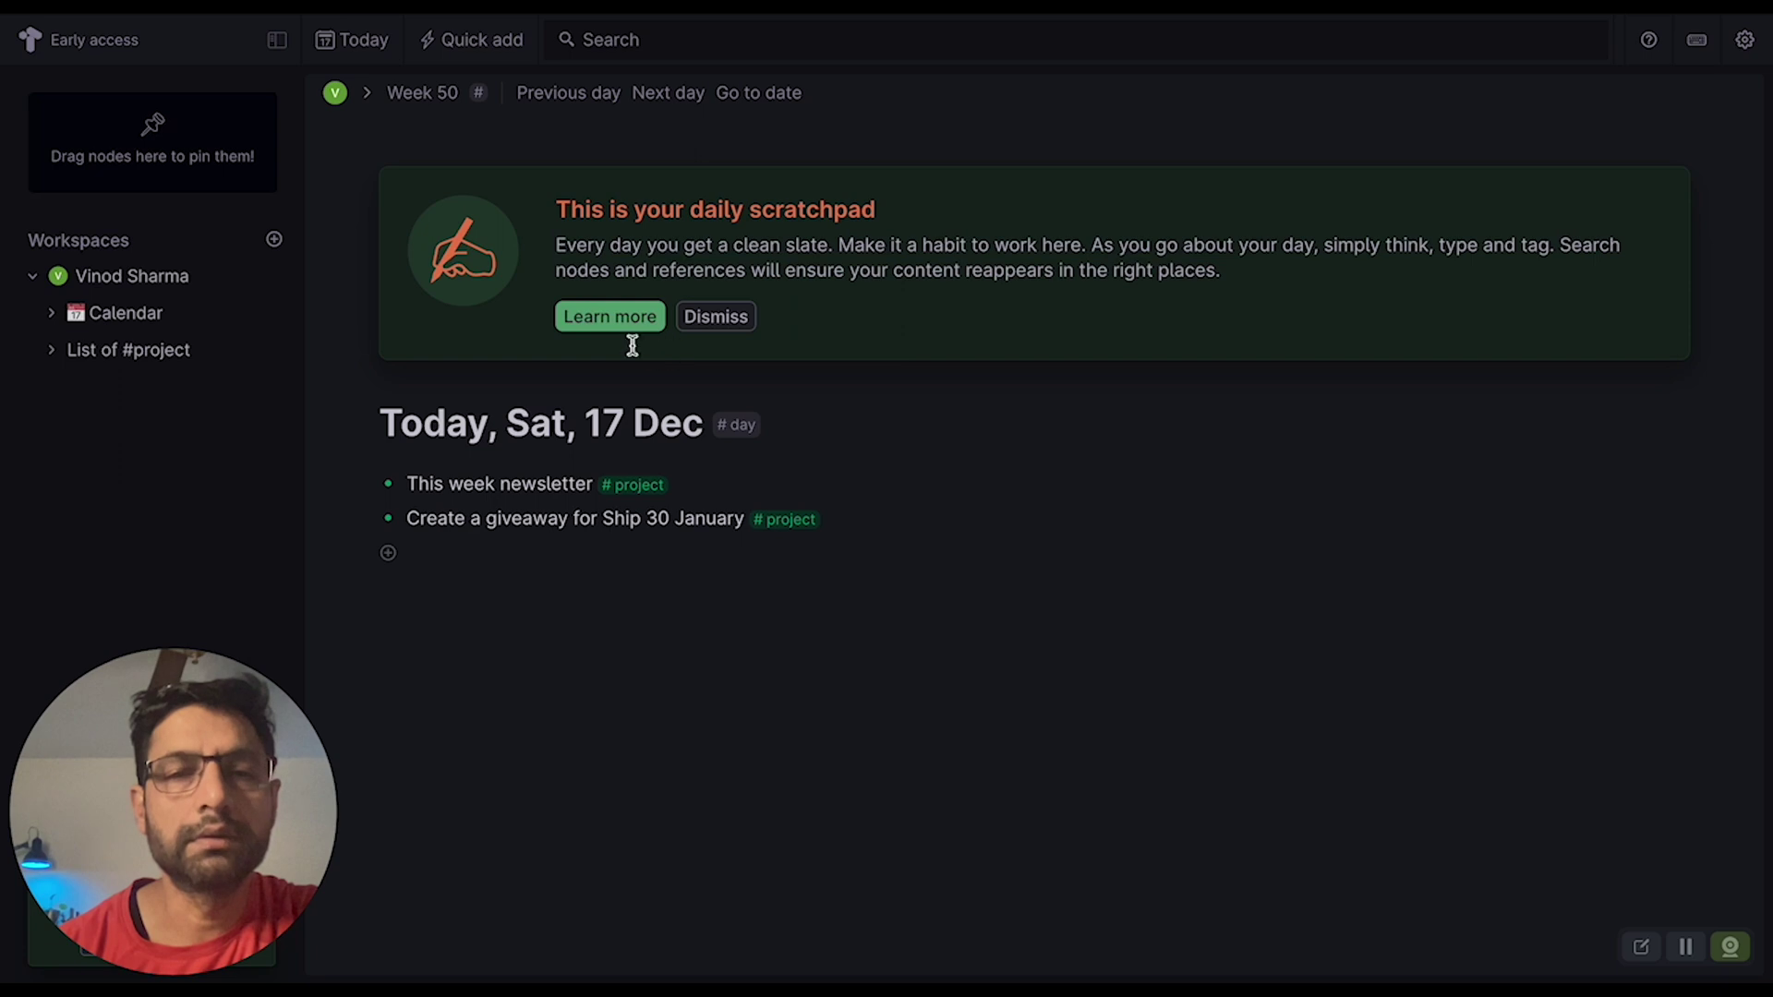
# - In This week newsletter, add tasks 'Convert to medium article', 'run poublishing template' and 'convert to newsletter'
pyautogui.click(146, 351)
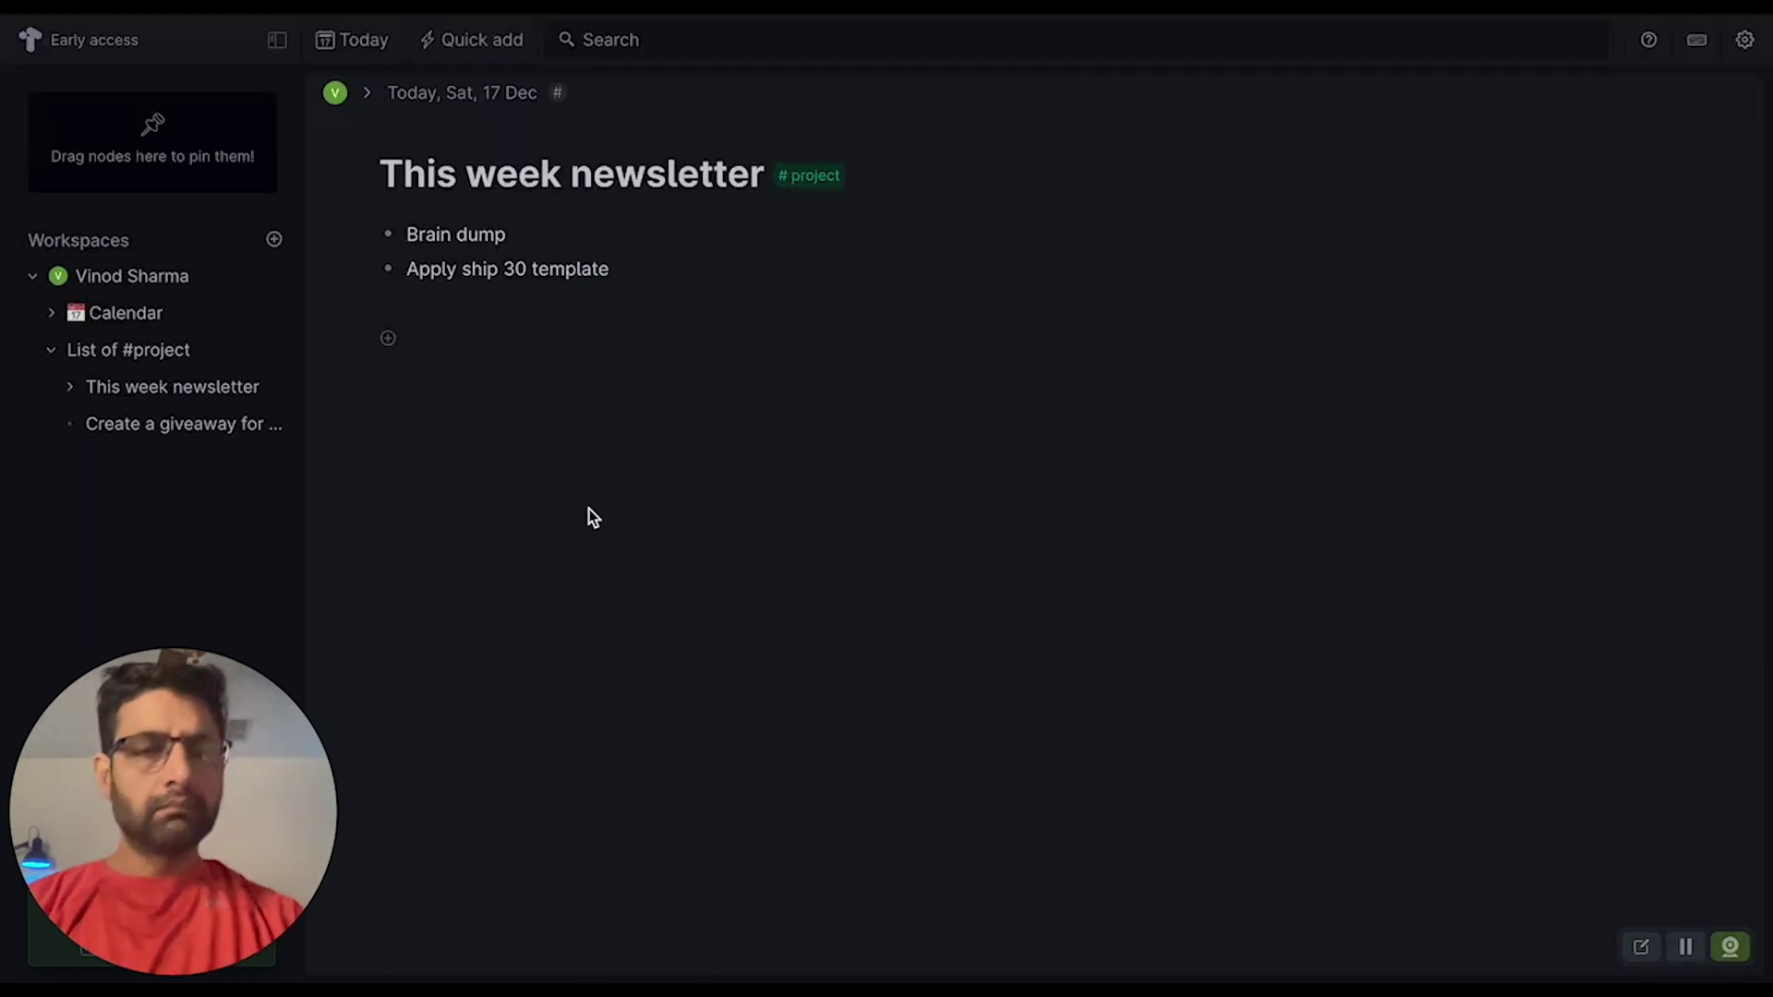
pyautogui.click(142, 350)
pyautogui.click(143, 388)
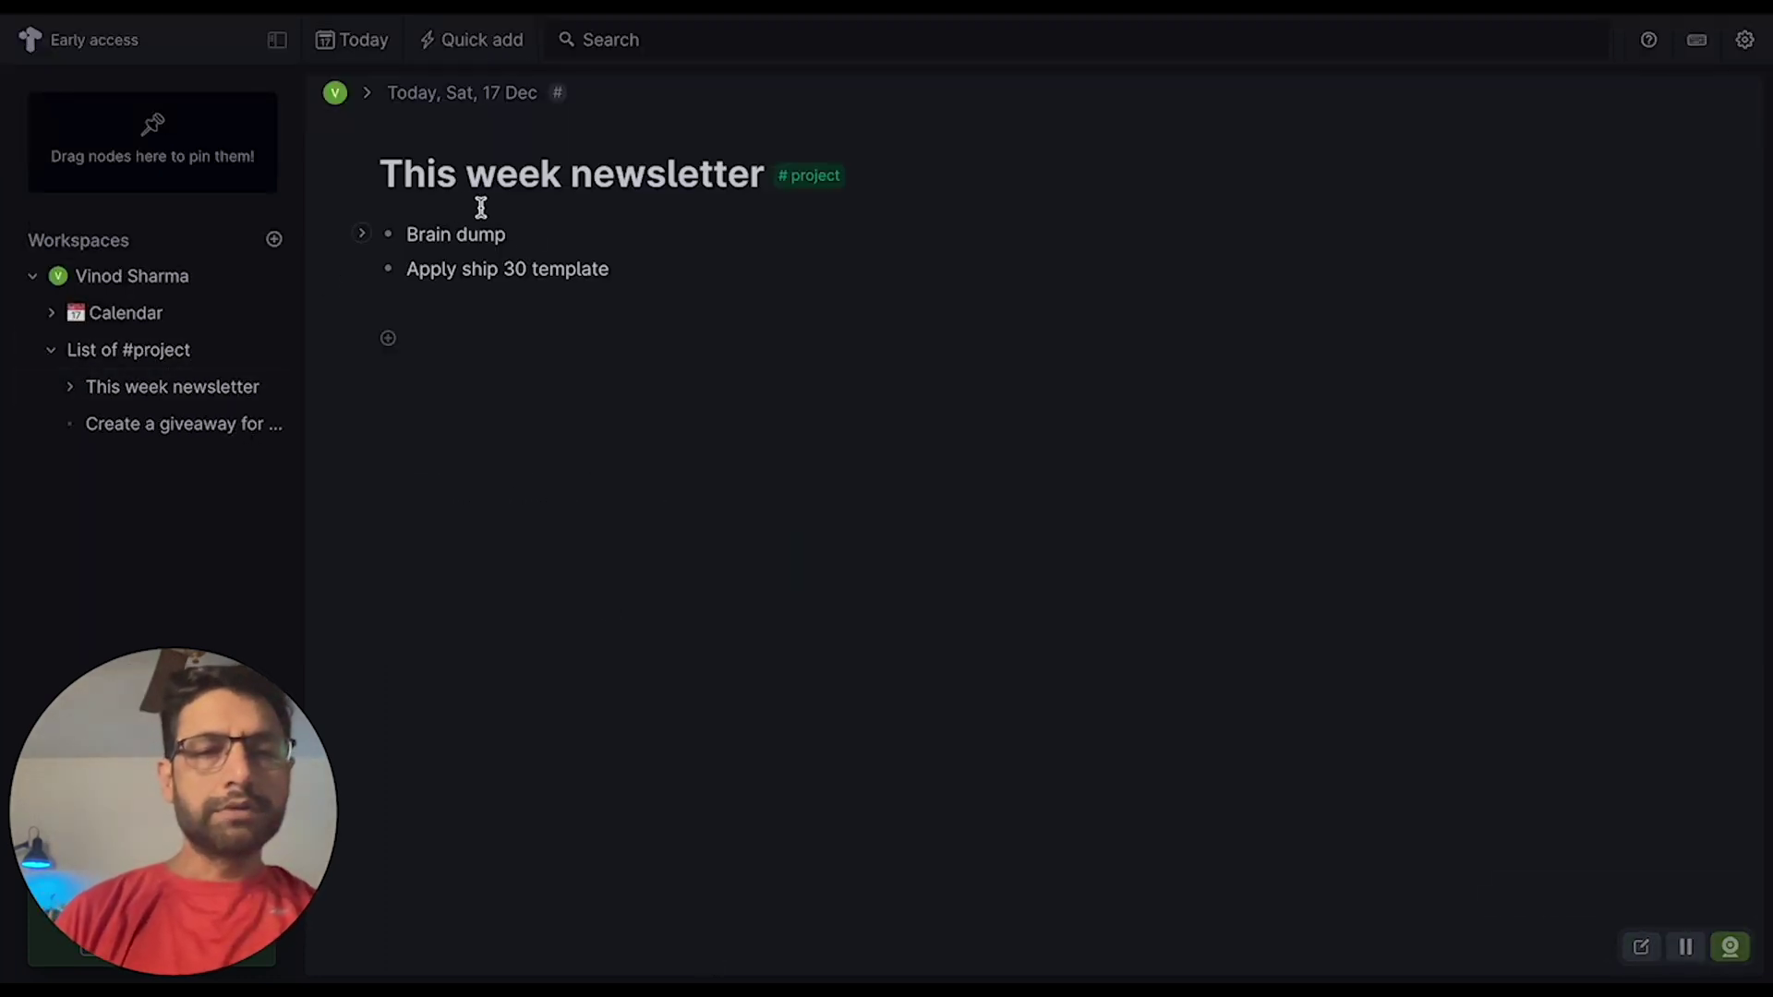
pyautogui.press('Return')
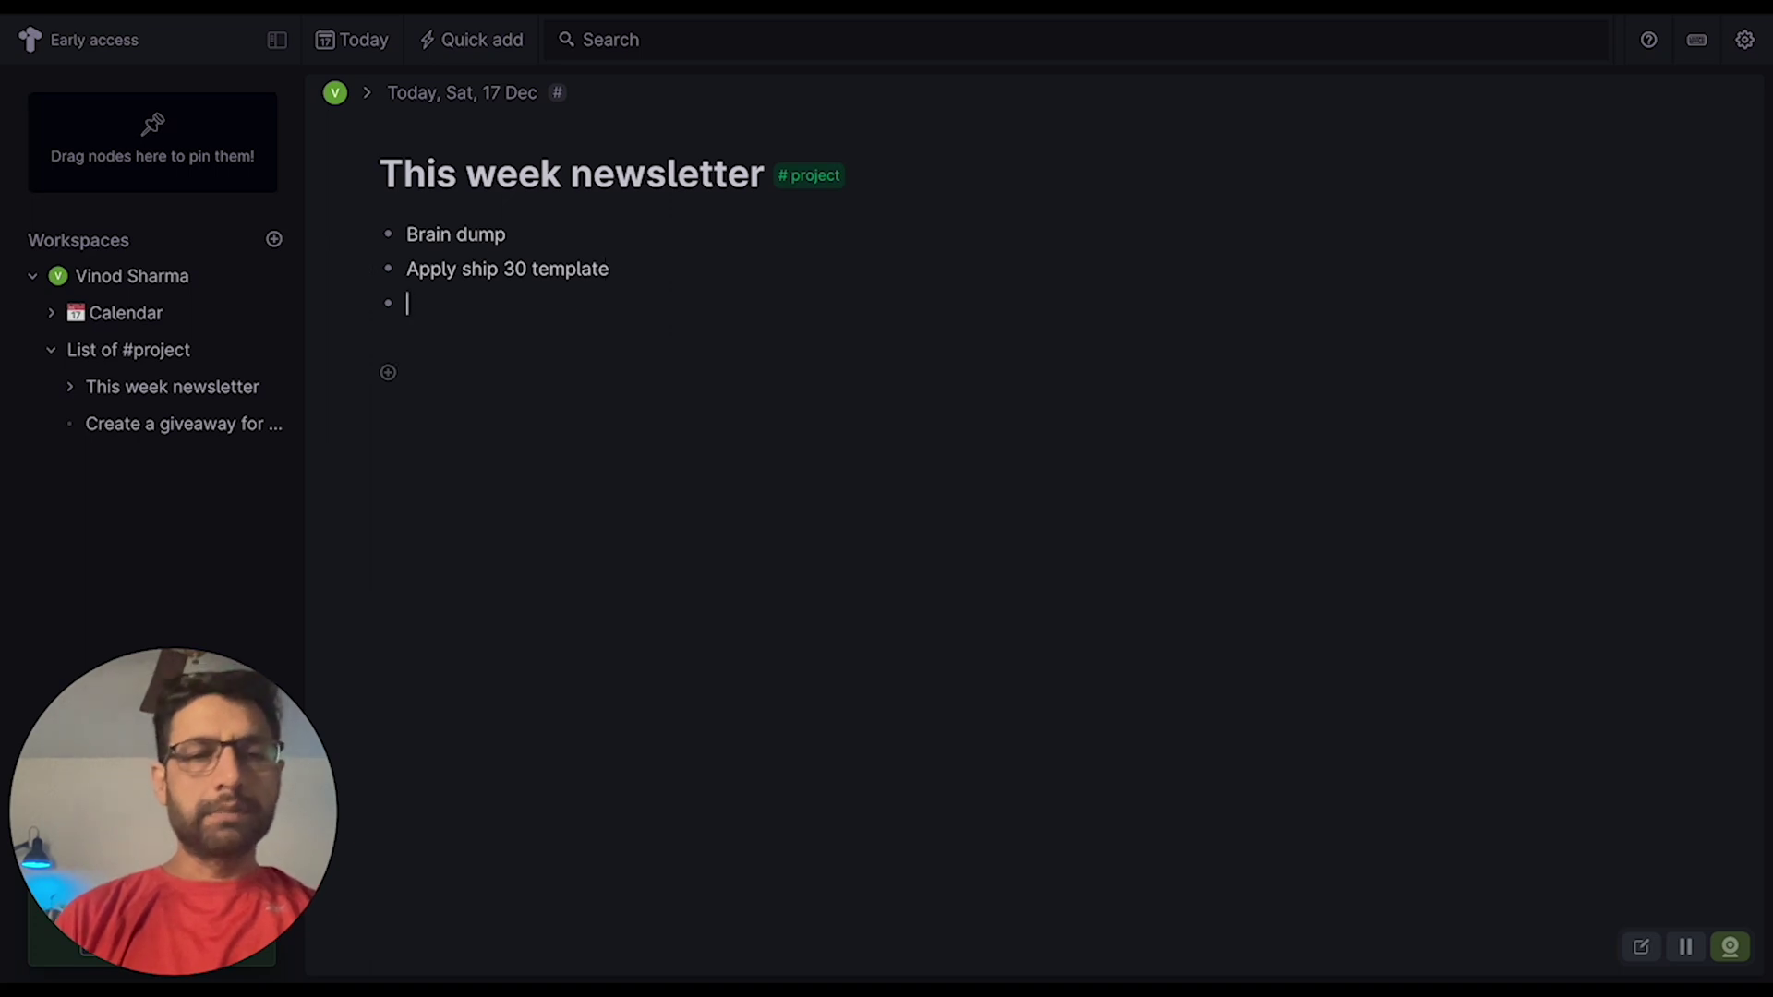
pyautogui.write('Convert t')
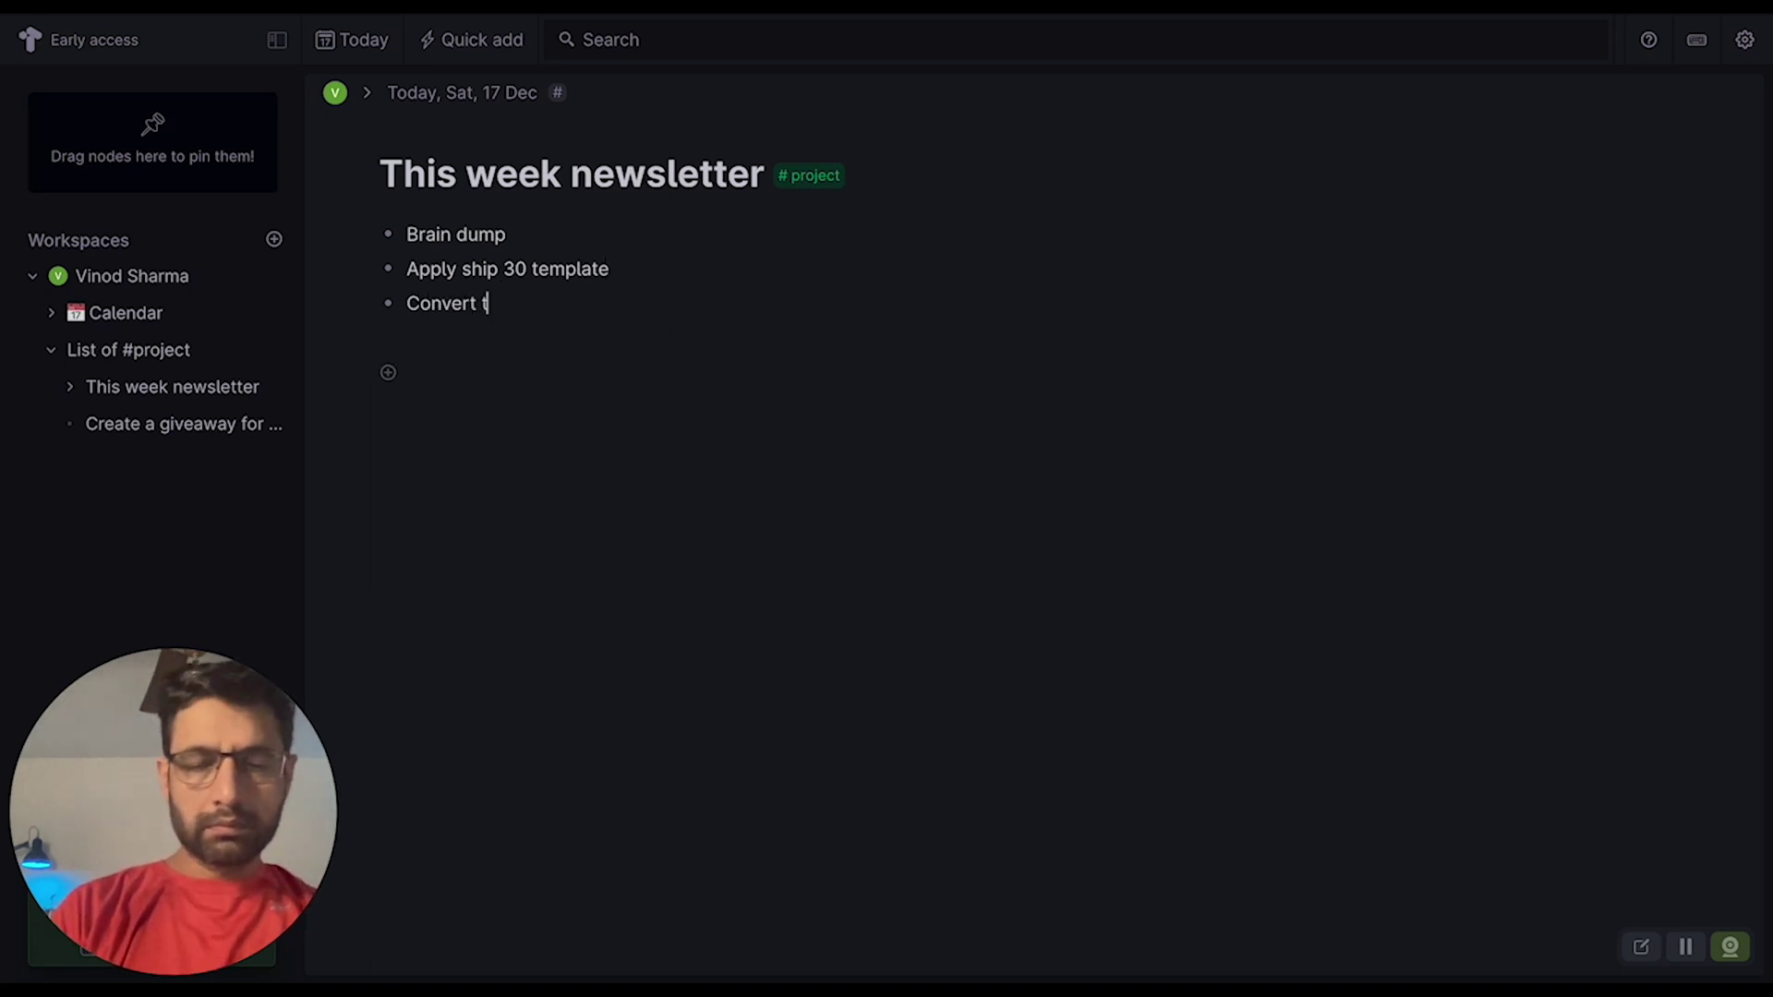
pyautogui.write('o medium art')
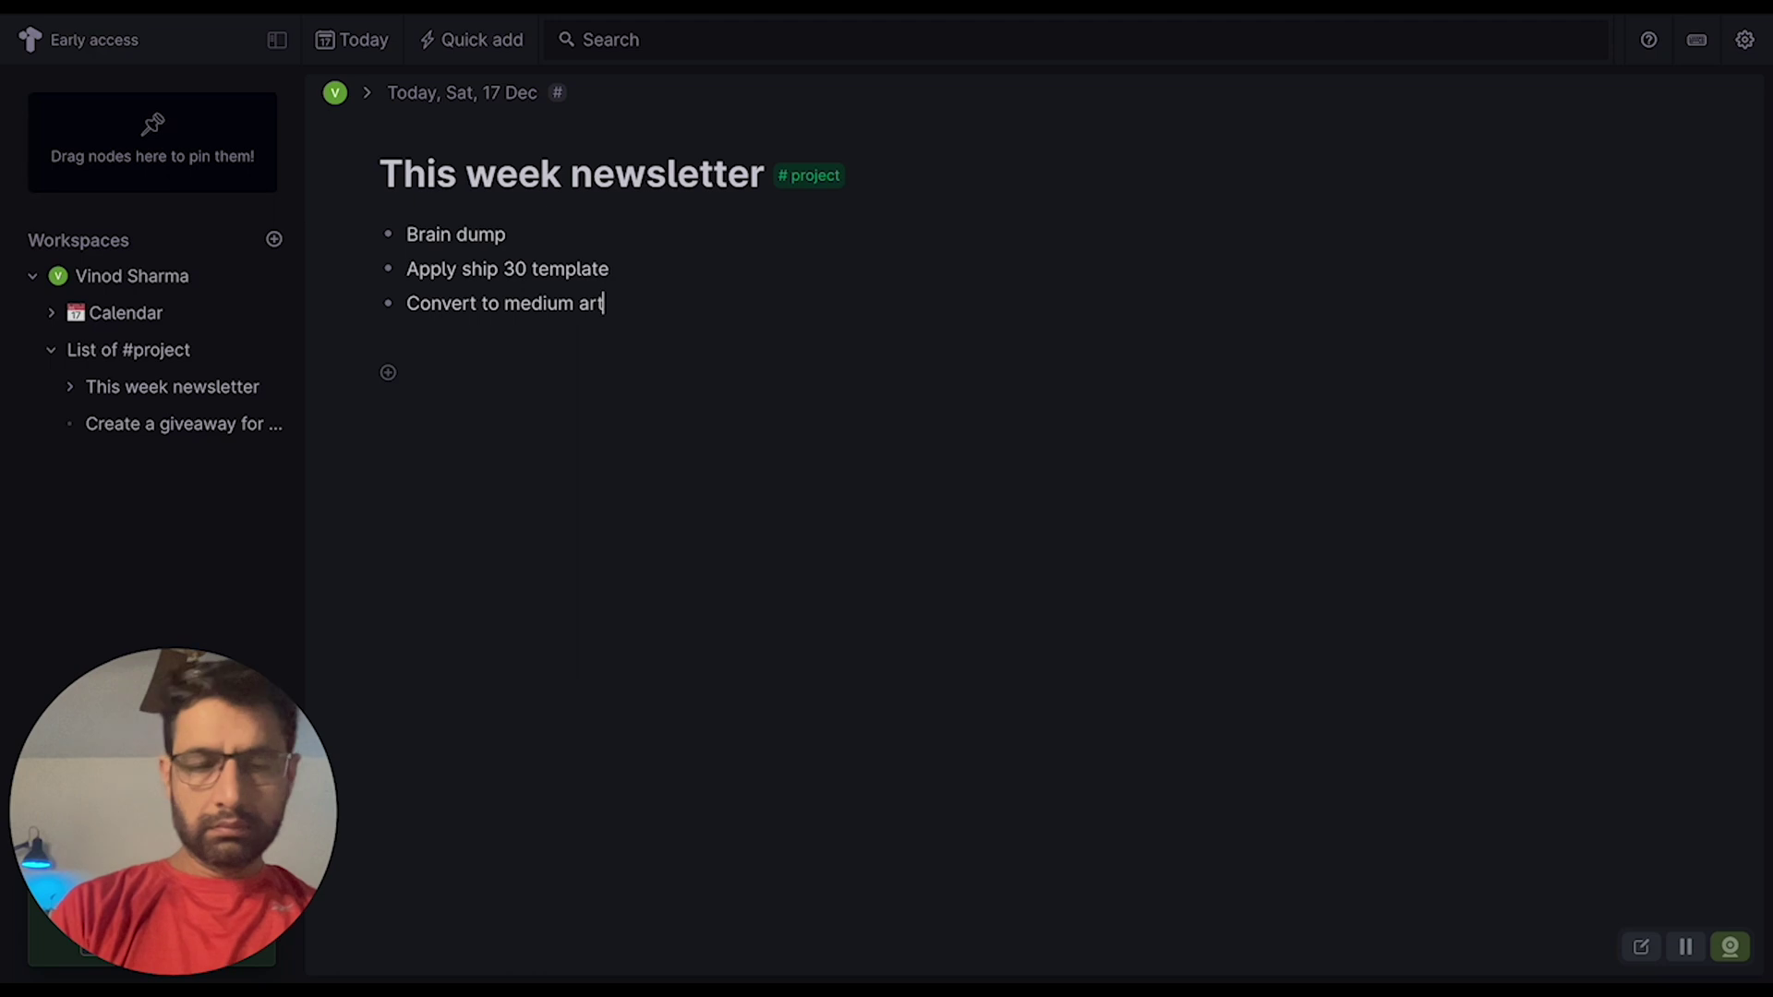
pyautogui.write('icle')
pyautogui.press('Return')
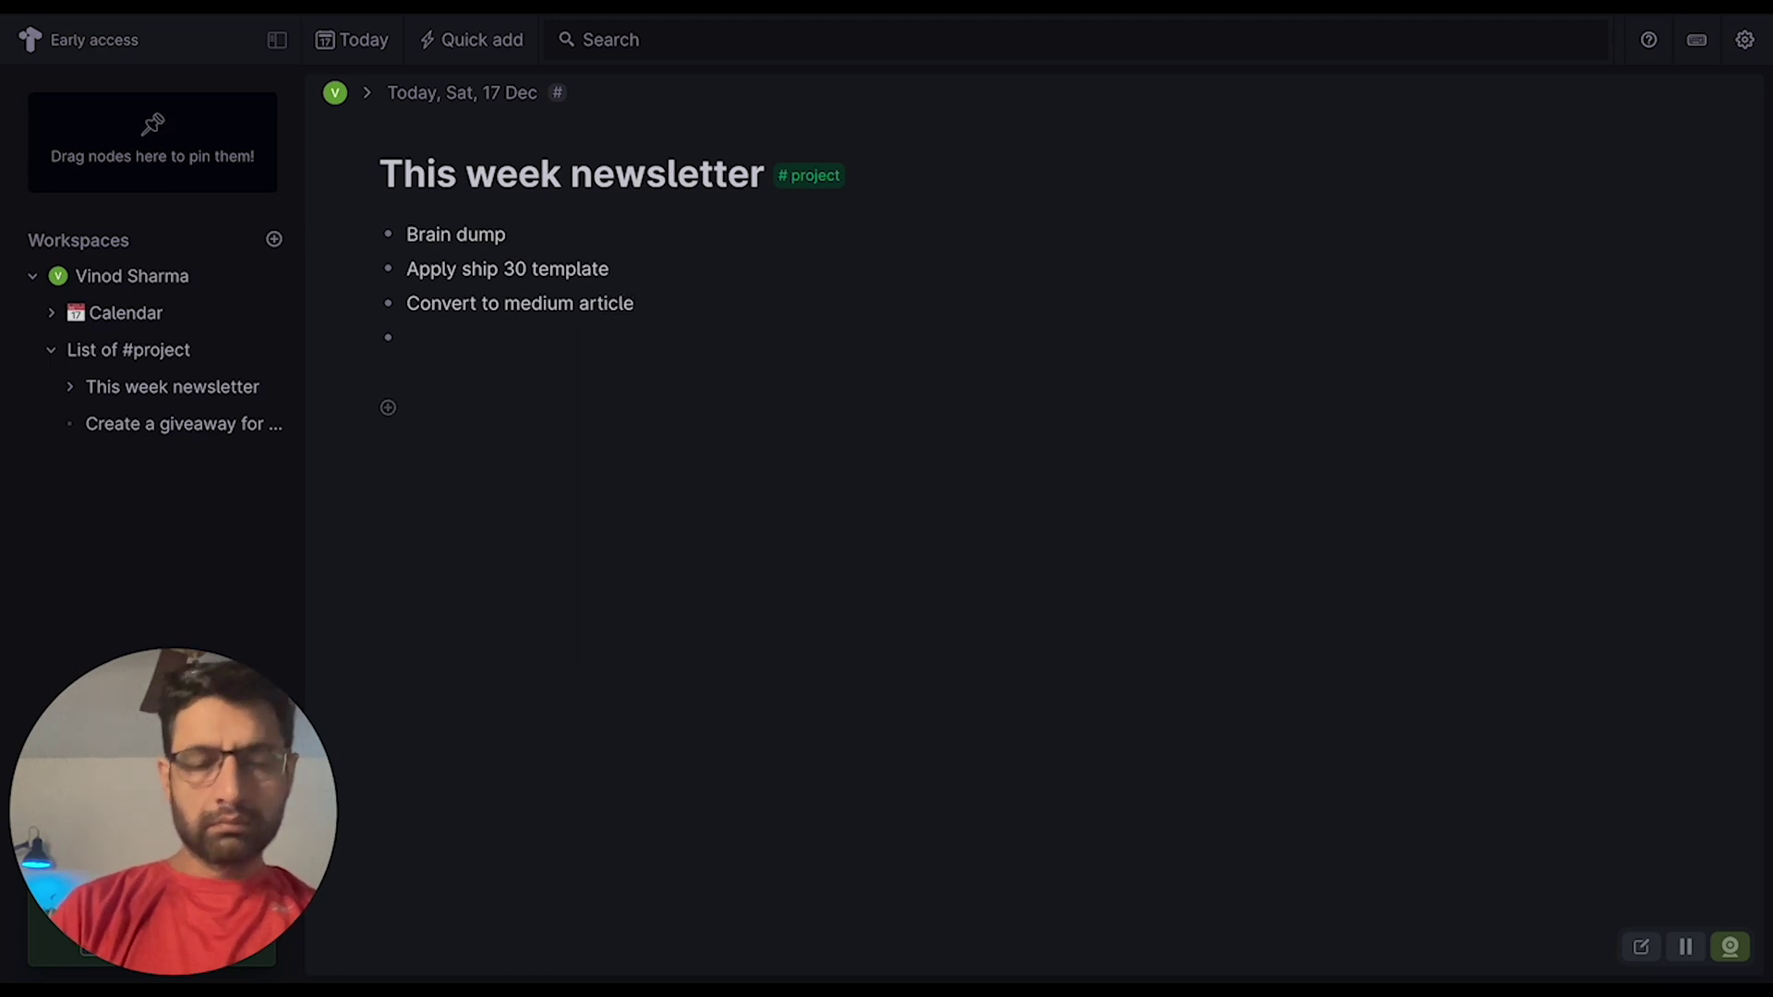
pyautogui.write('run poublishing template')
pyautogui.press('Return')
pyautogui.write('convert to newsletter')
pyautogui.press('Return')
pyautogui.press('BackSpace')
# - Correct 'poublishing' to 'publishing' using the spelling suggestion, then return to Today
pyautogui.rightClick(490, 340)
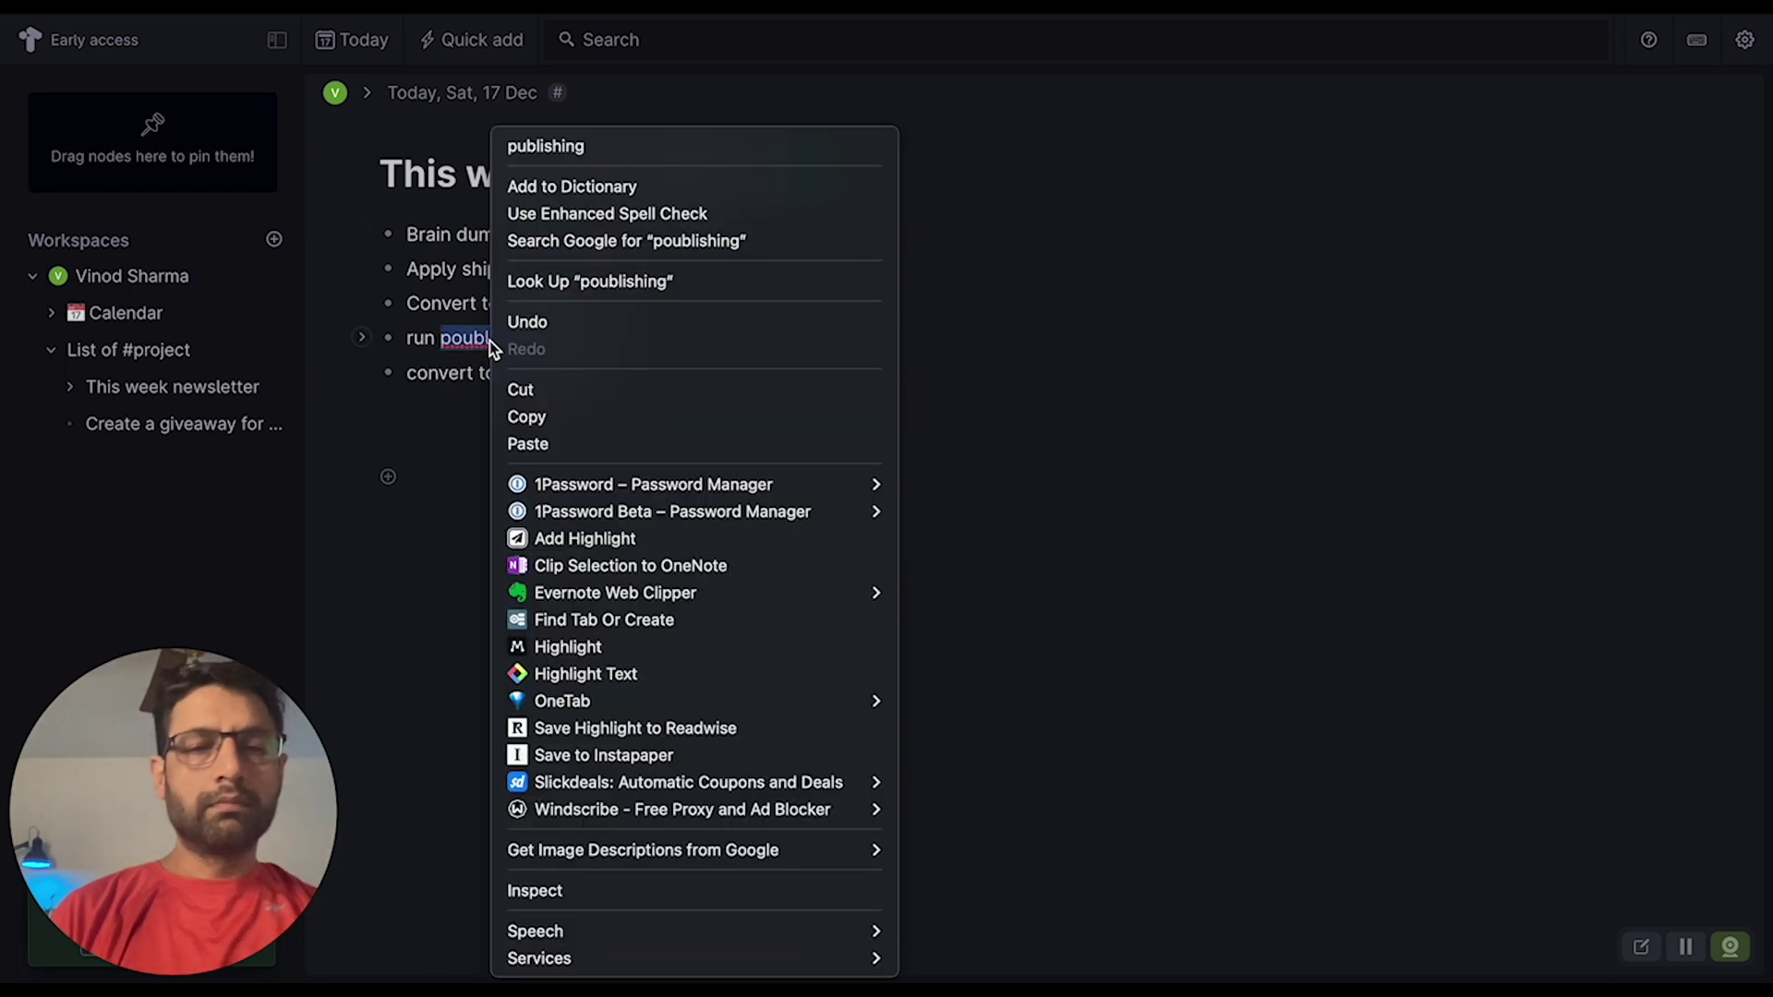
pyautogui.click(547, 145)
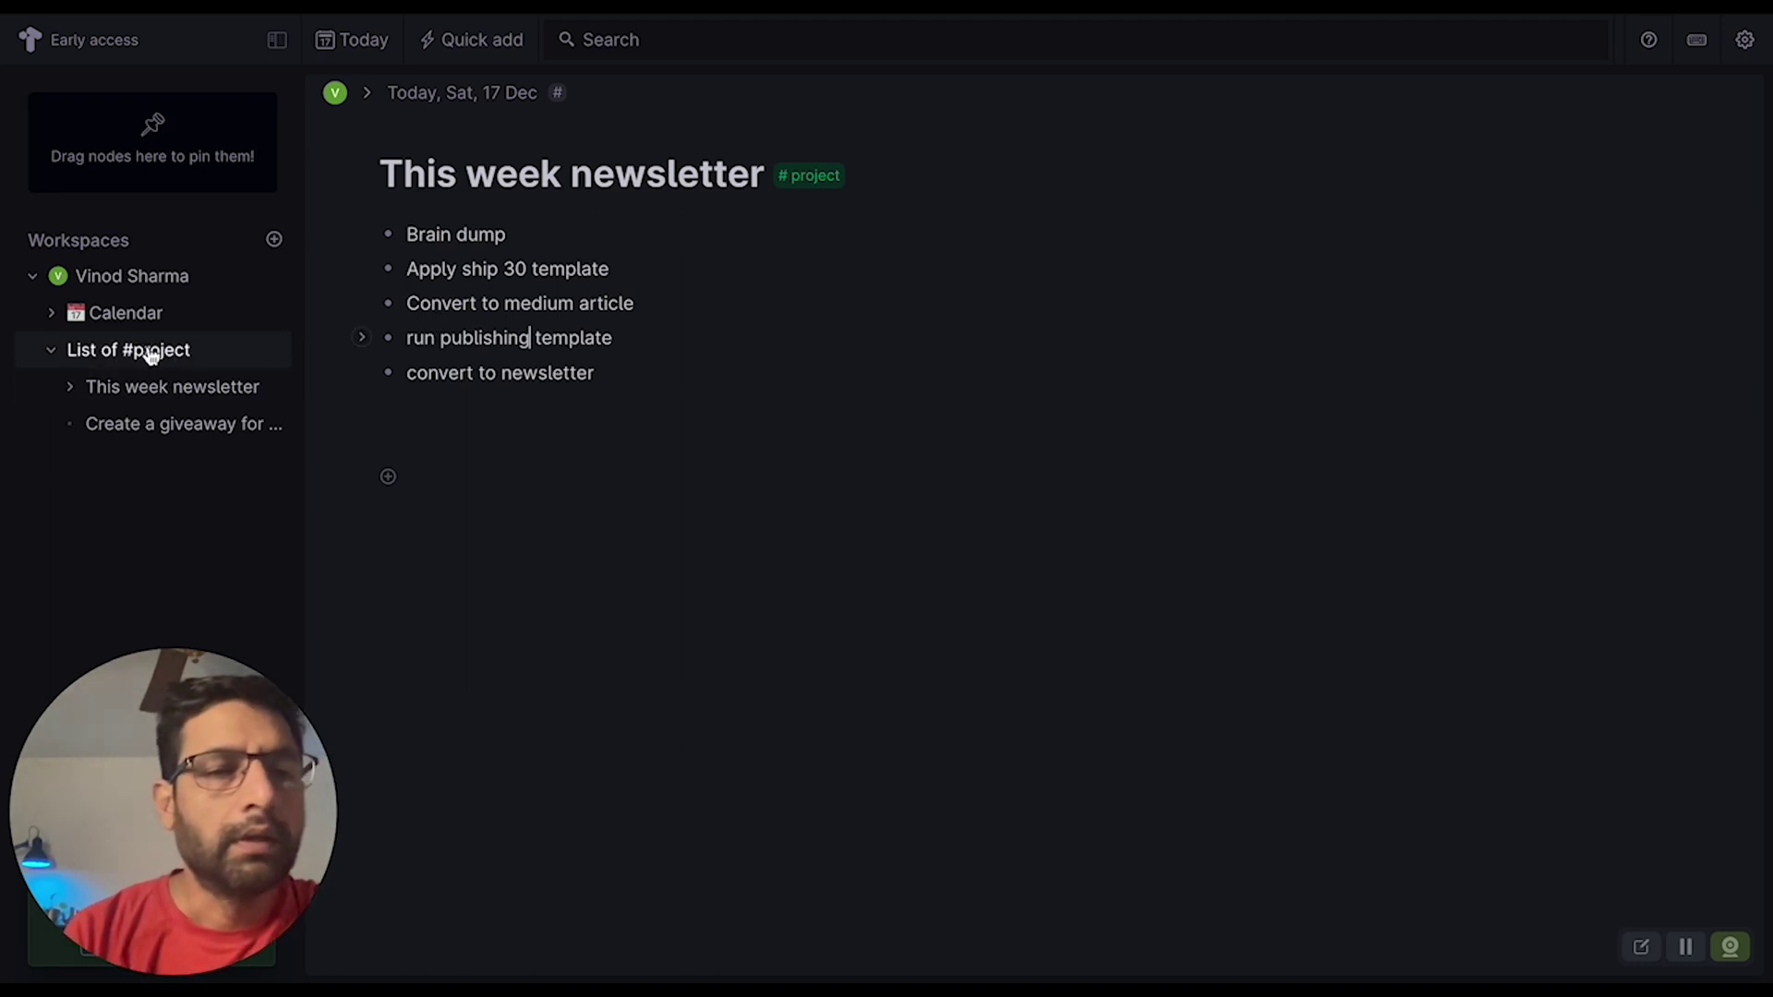
pyautogui.click(371, 53)
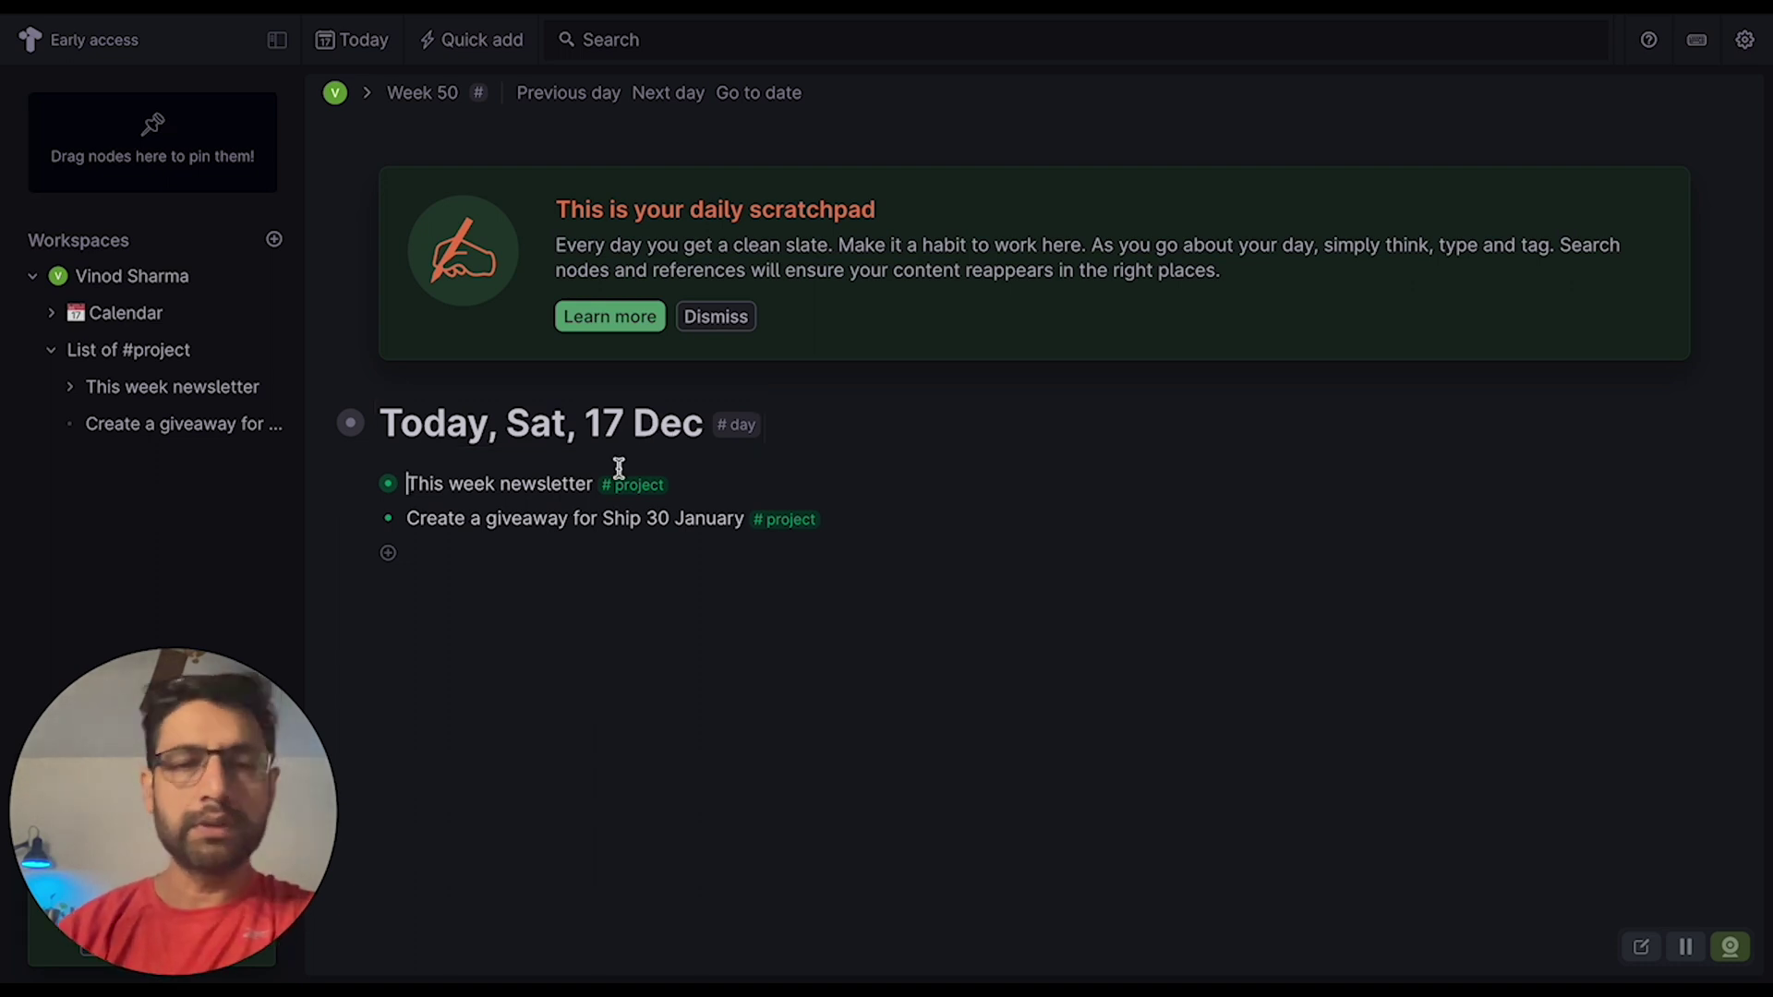
# - Dismiss the daily scratchpad banner on the Today page
pyautogui.click(718, 316)
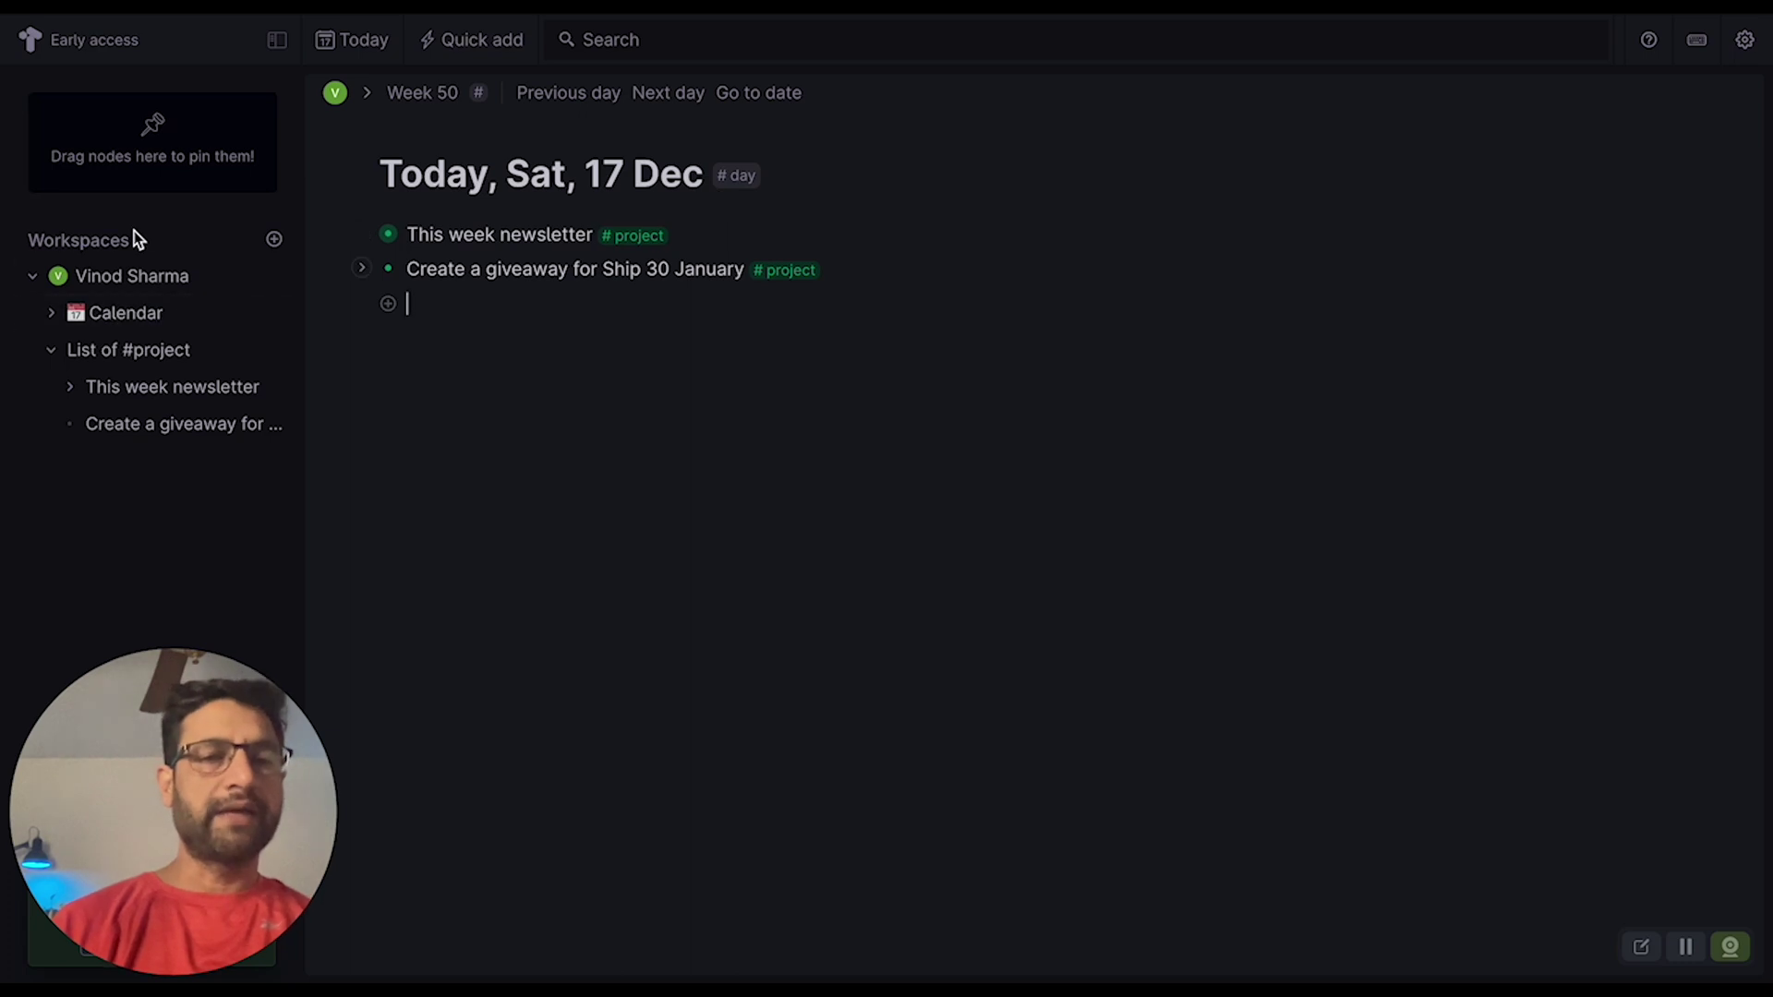
# - Check the available workspaces list, then open the List of #project search from the sidebar
pyautogui.click(274, 240)
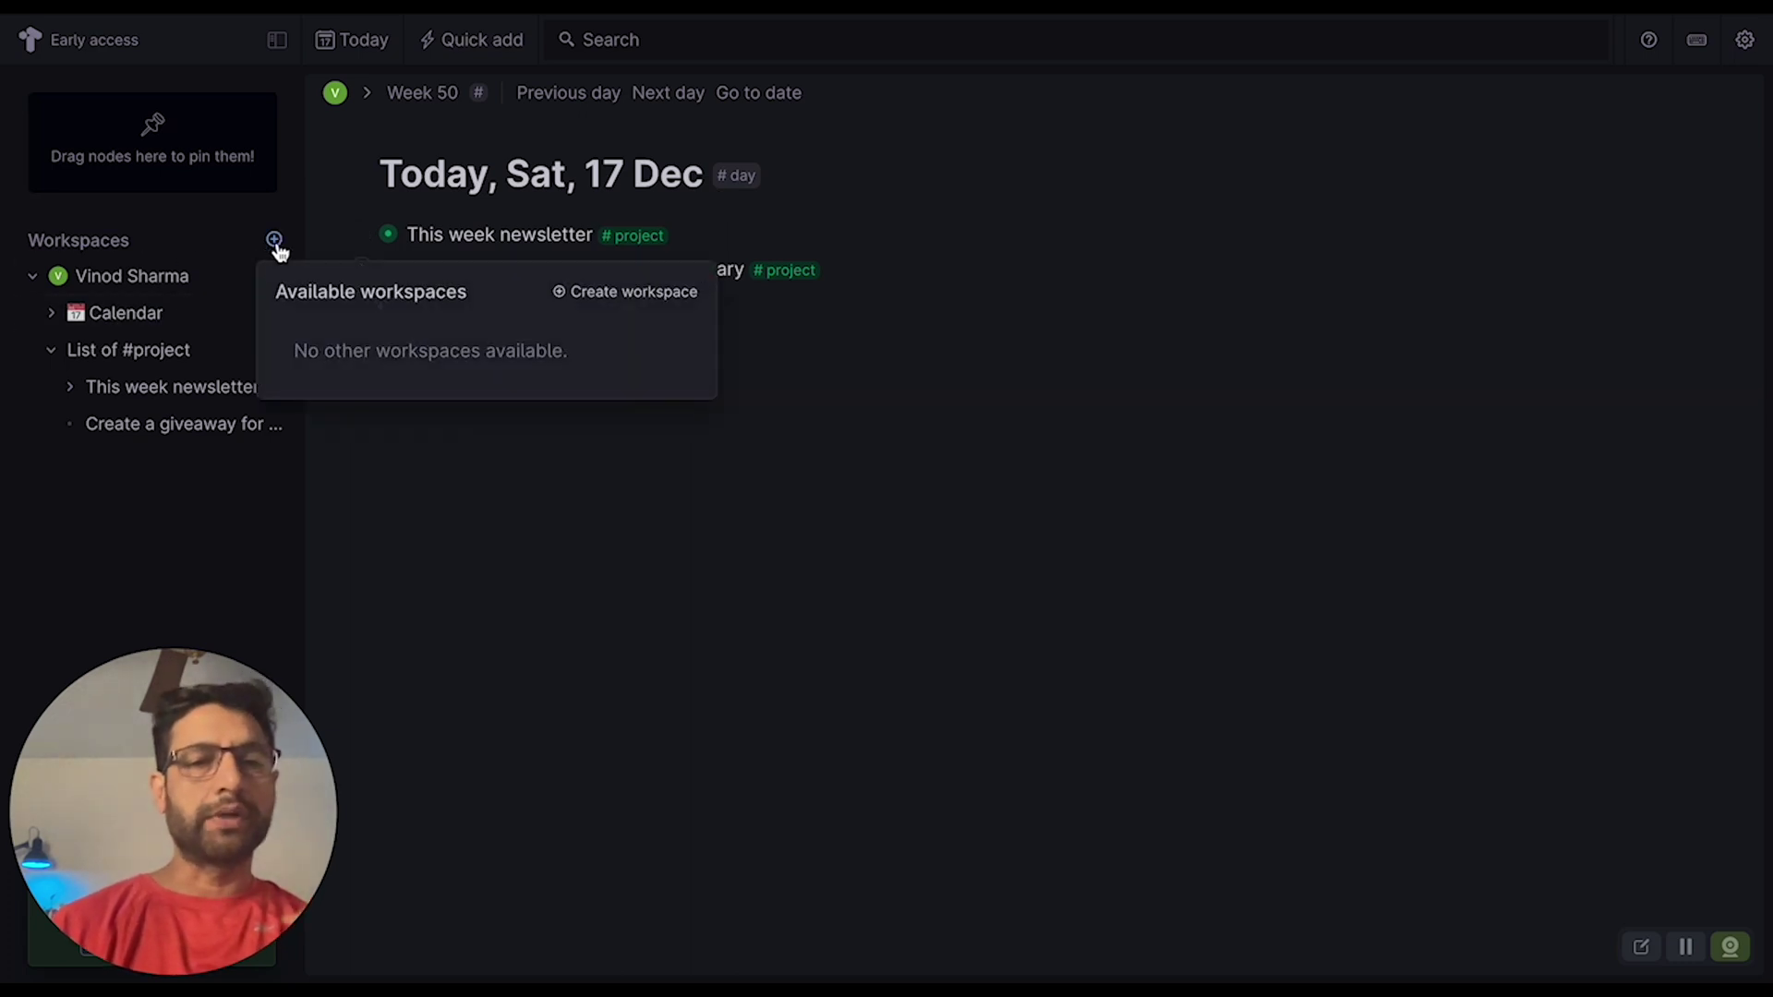
pyautogui.click(275, 242)
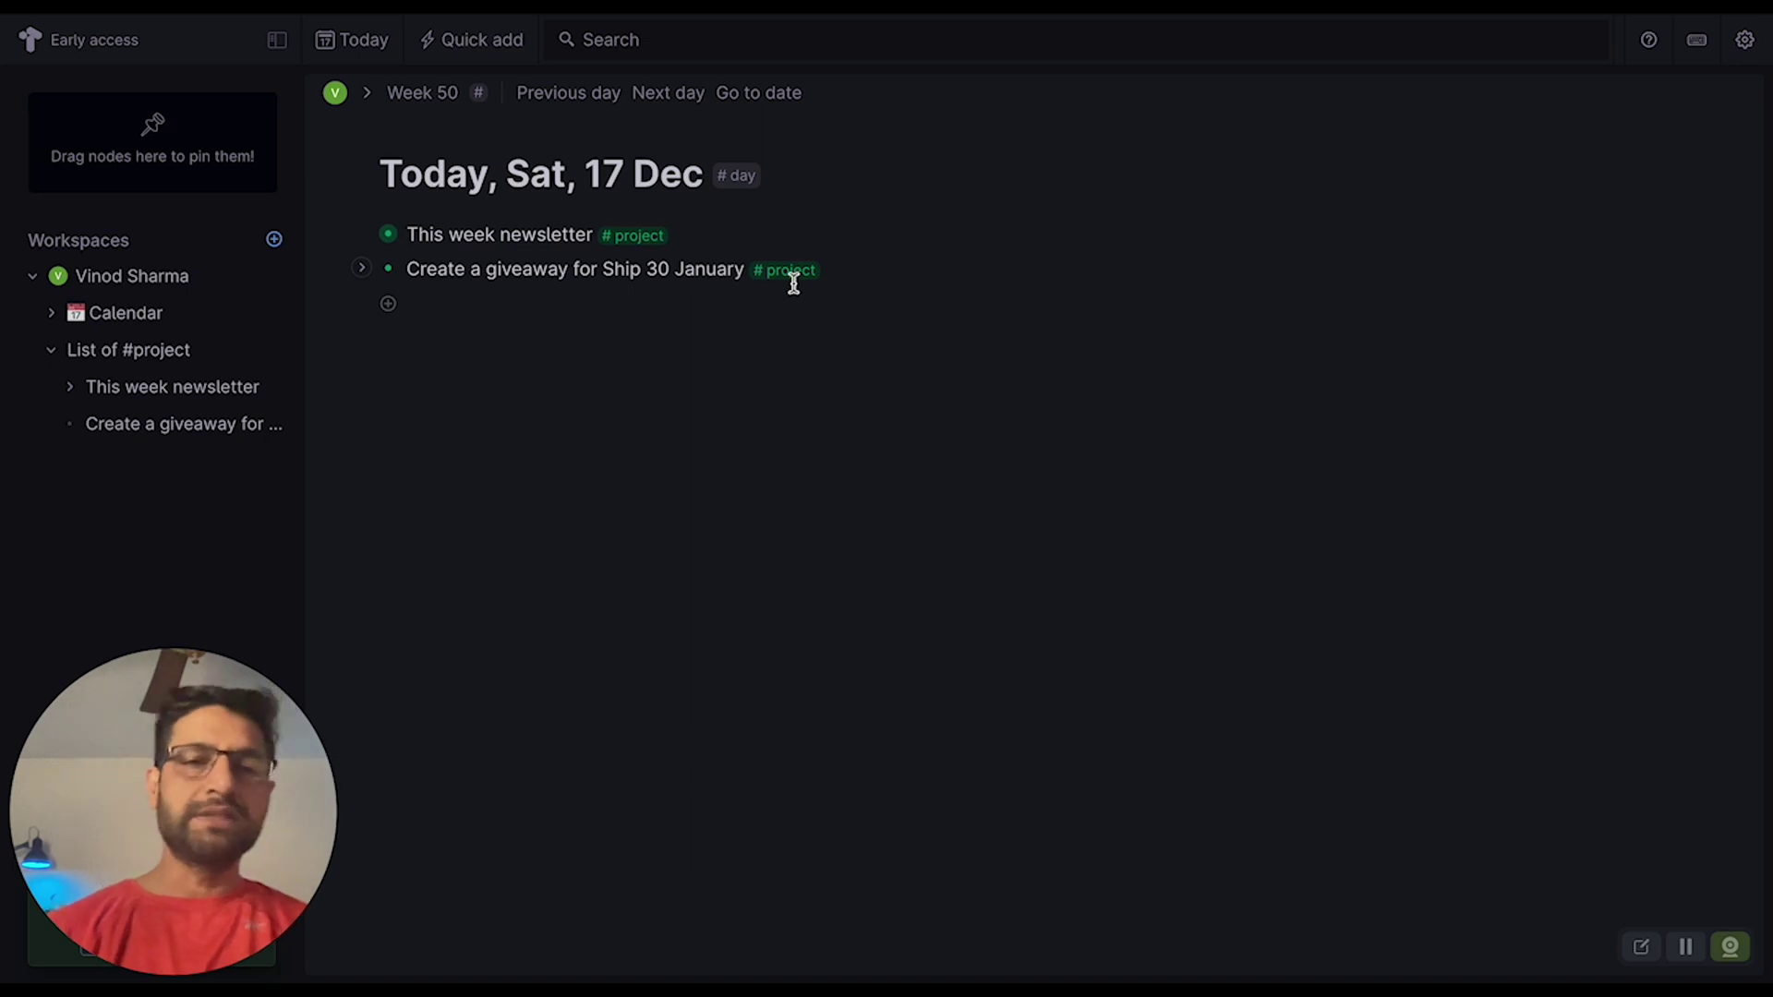
pyautogui.click(159, 356)
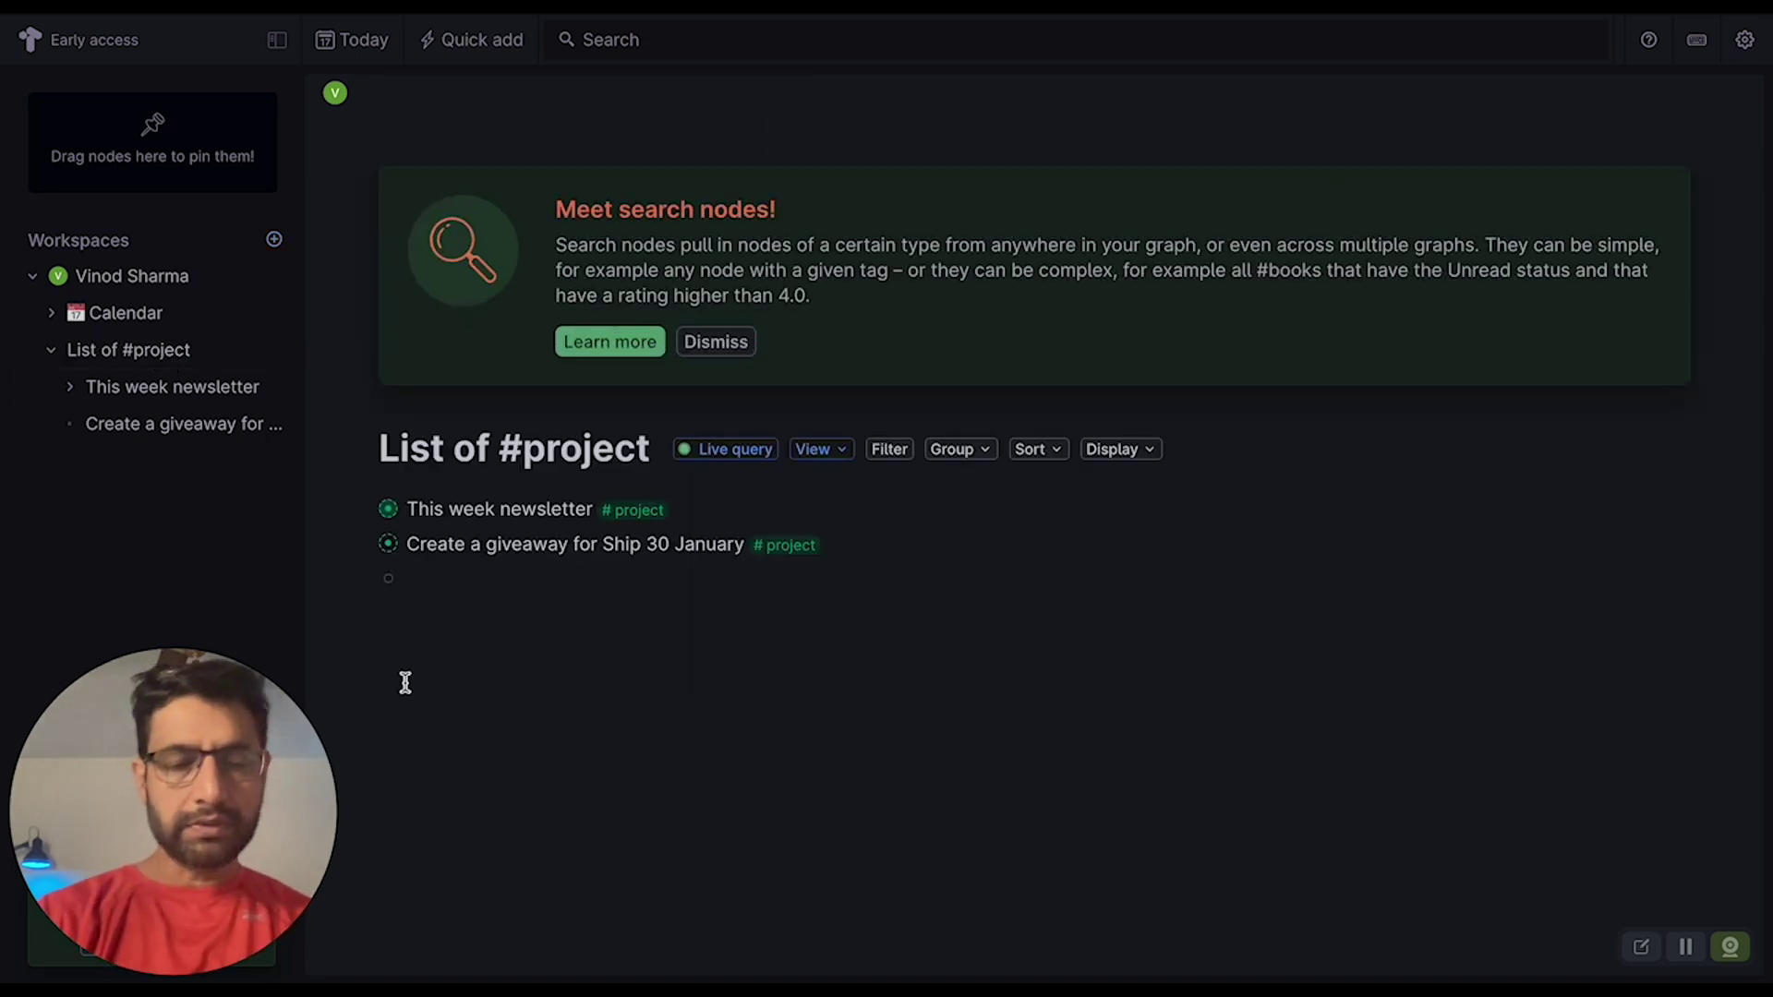
# - Dismiss the 'Meet search nodes!' banner, leaving Quick add and View options unchanged
pyautogui.press('super+e')
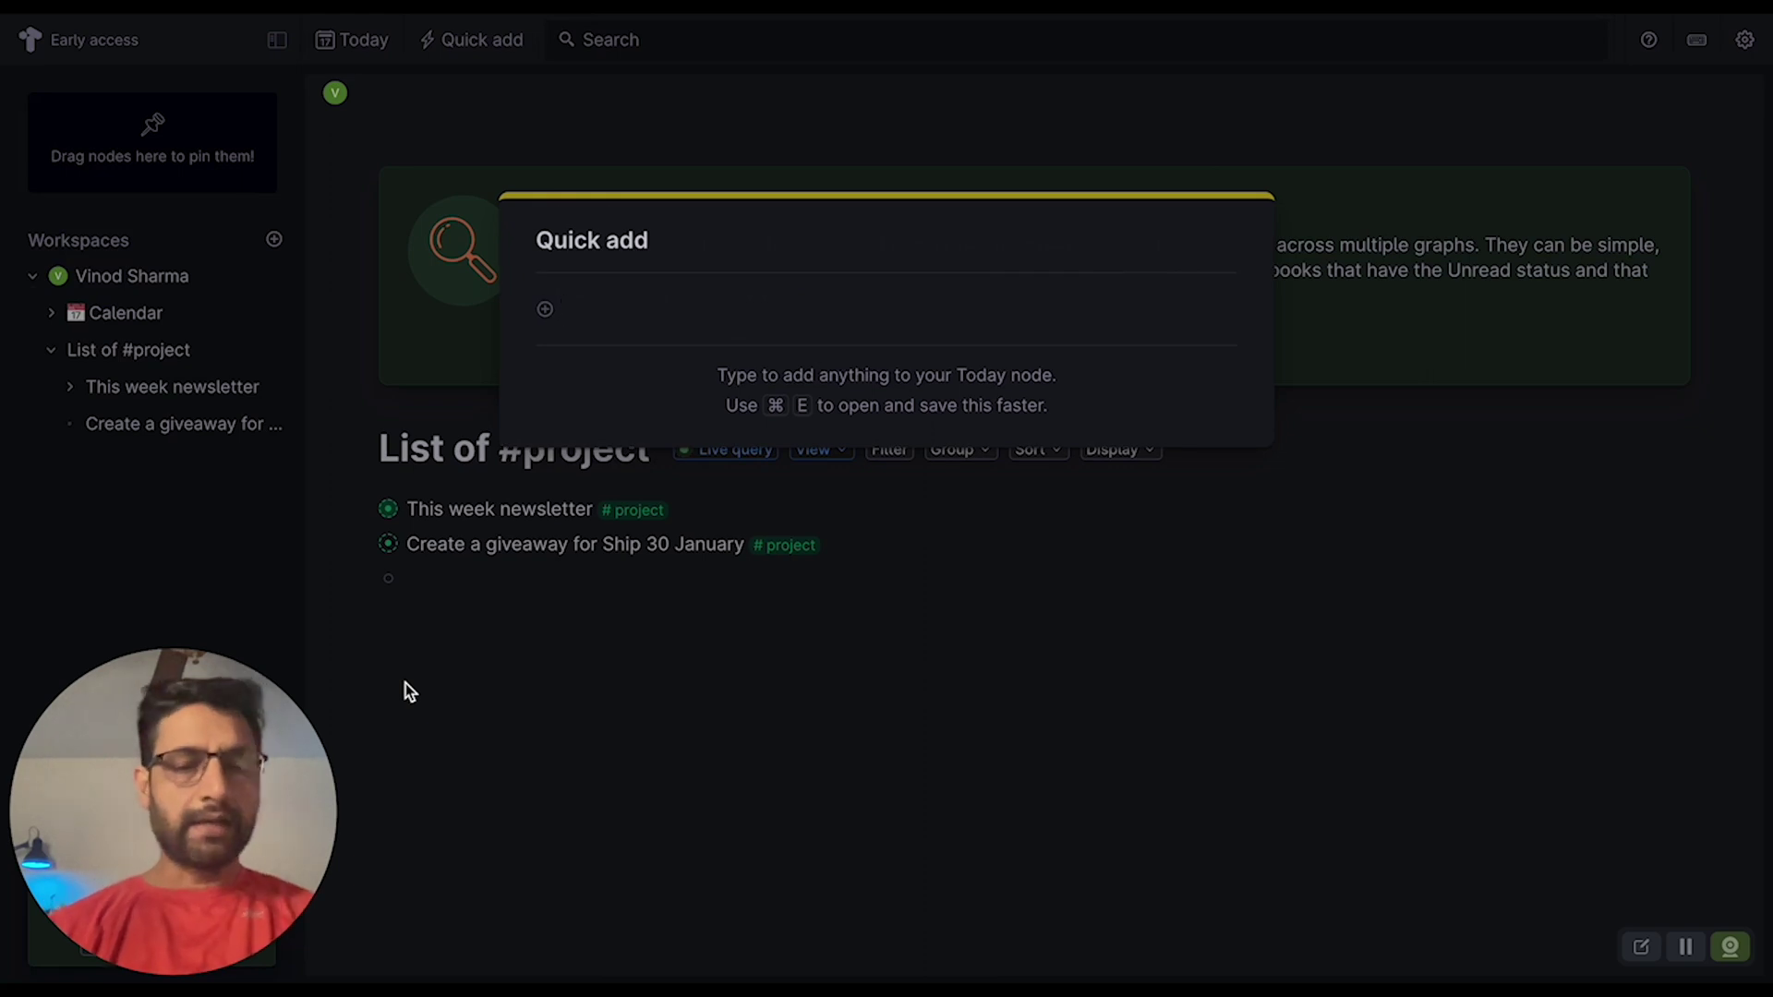
pyautogui.press('Escape')
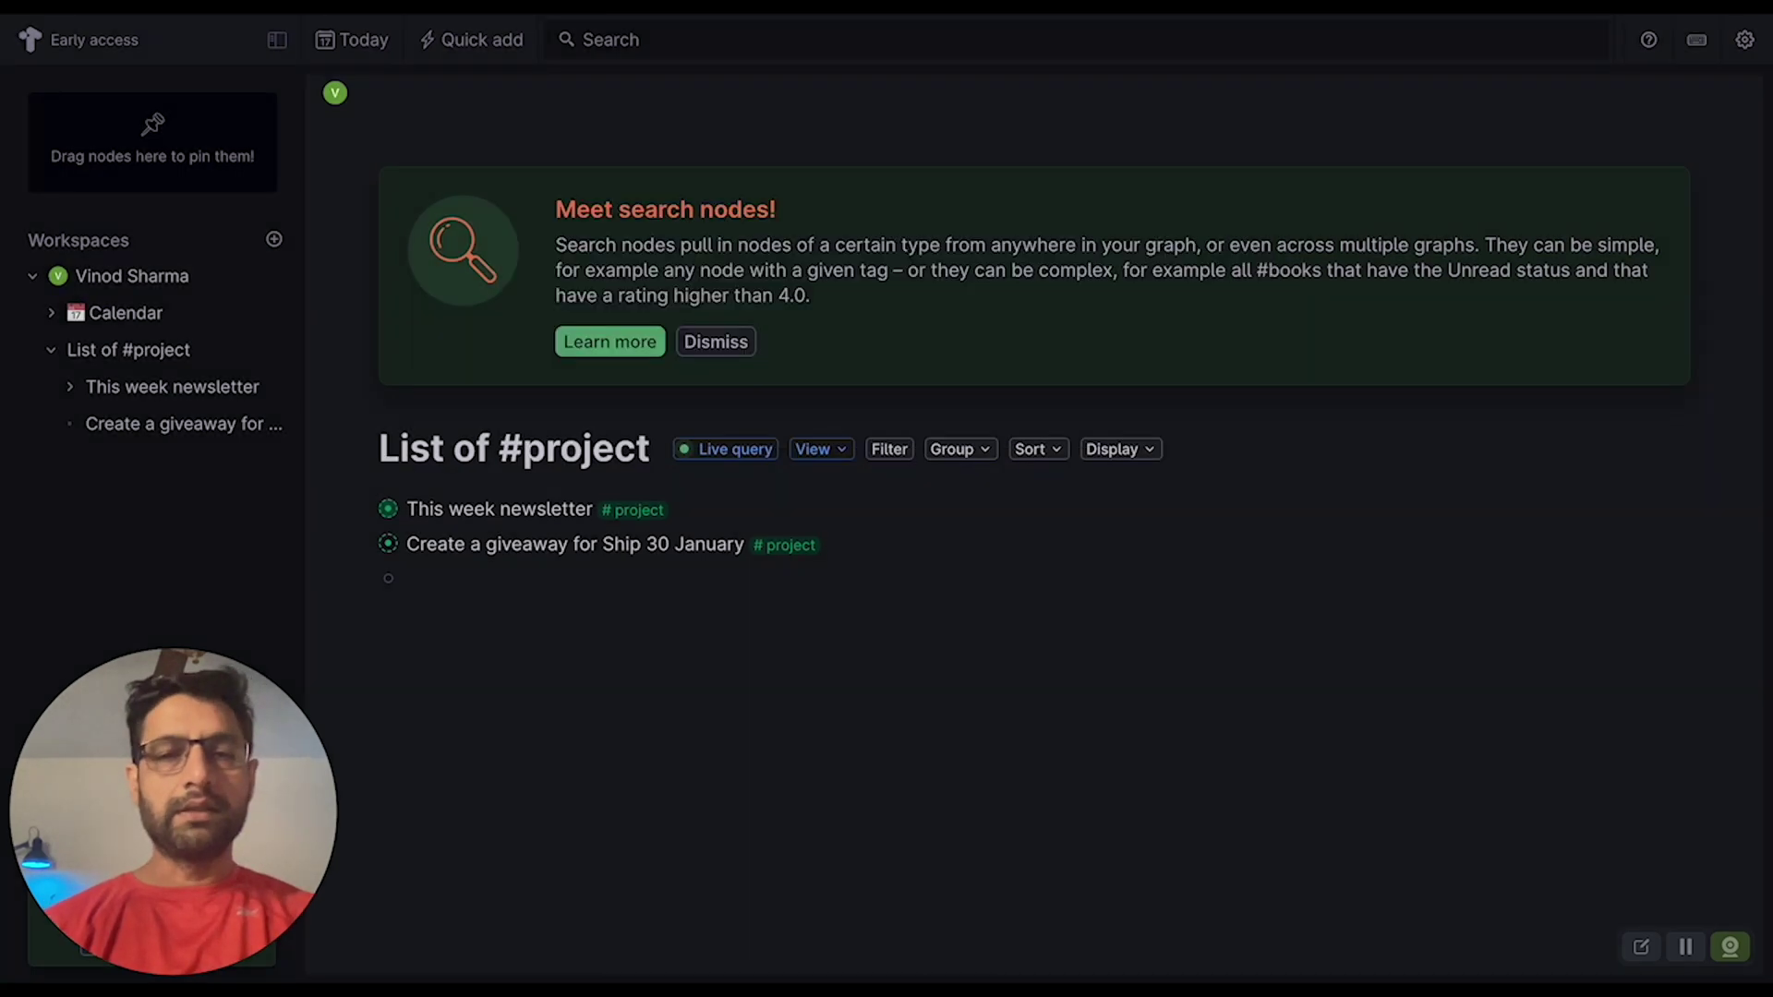
pyautogui.click(710, 341)
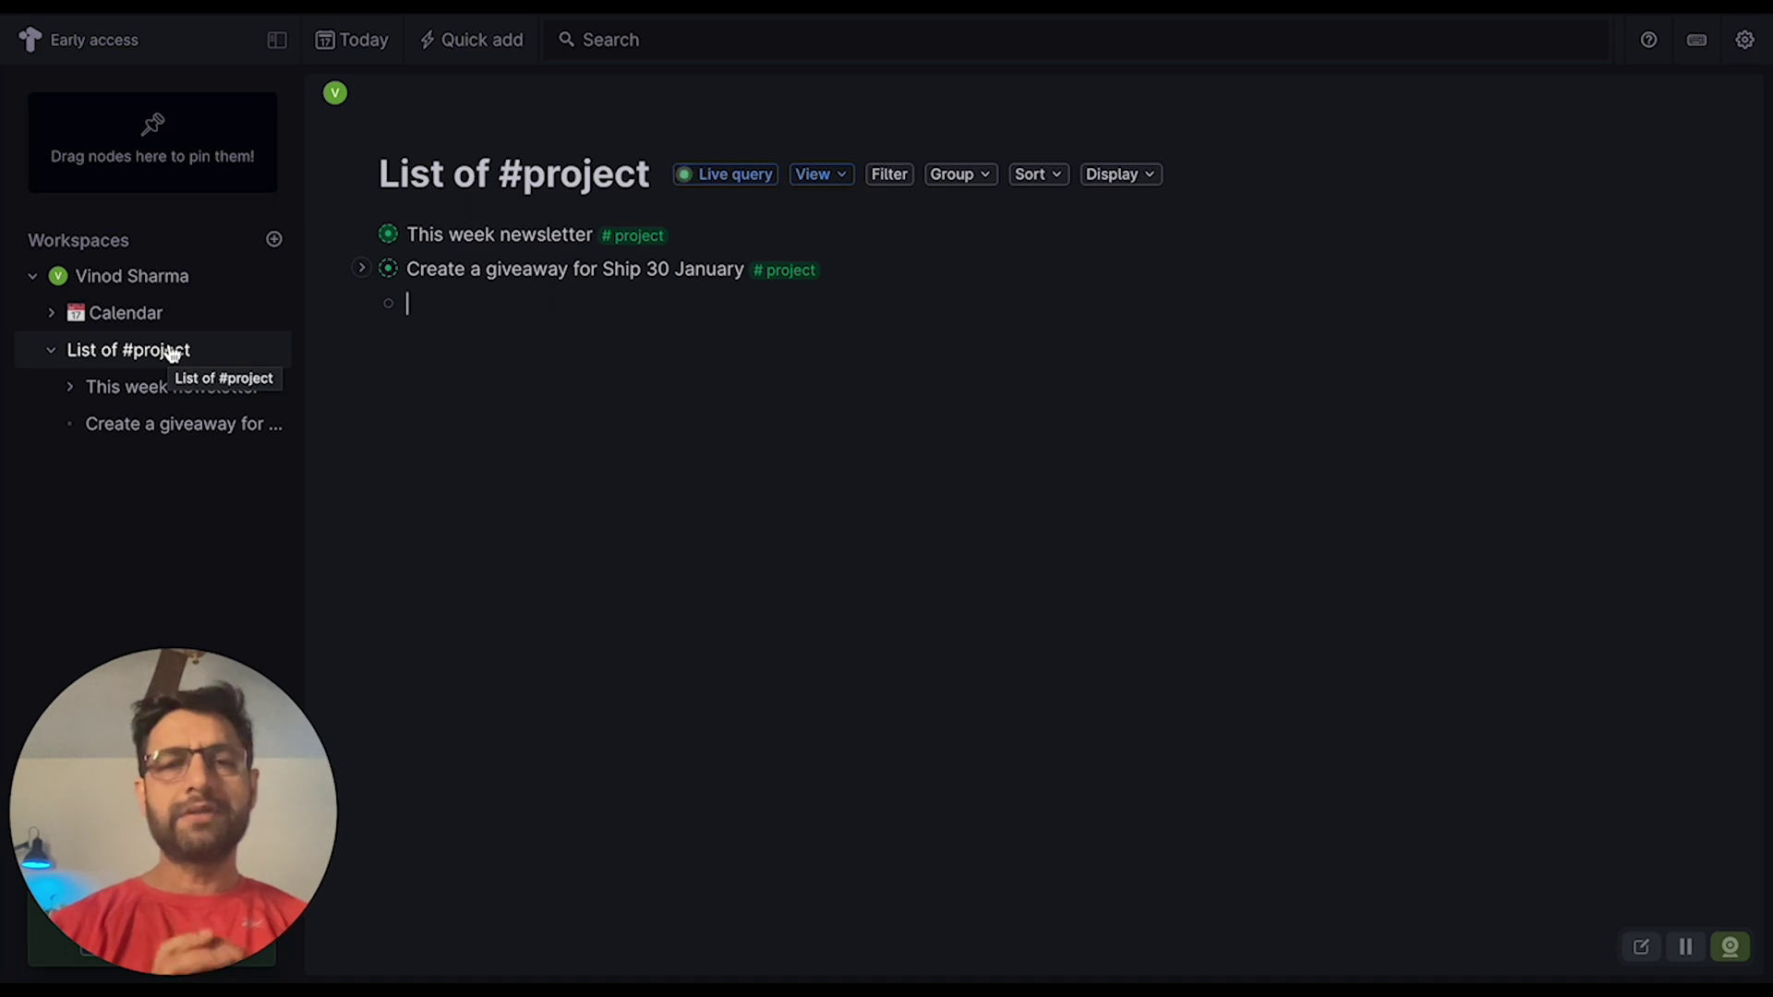
pyautogui.click(814, 175)
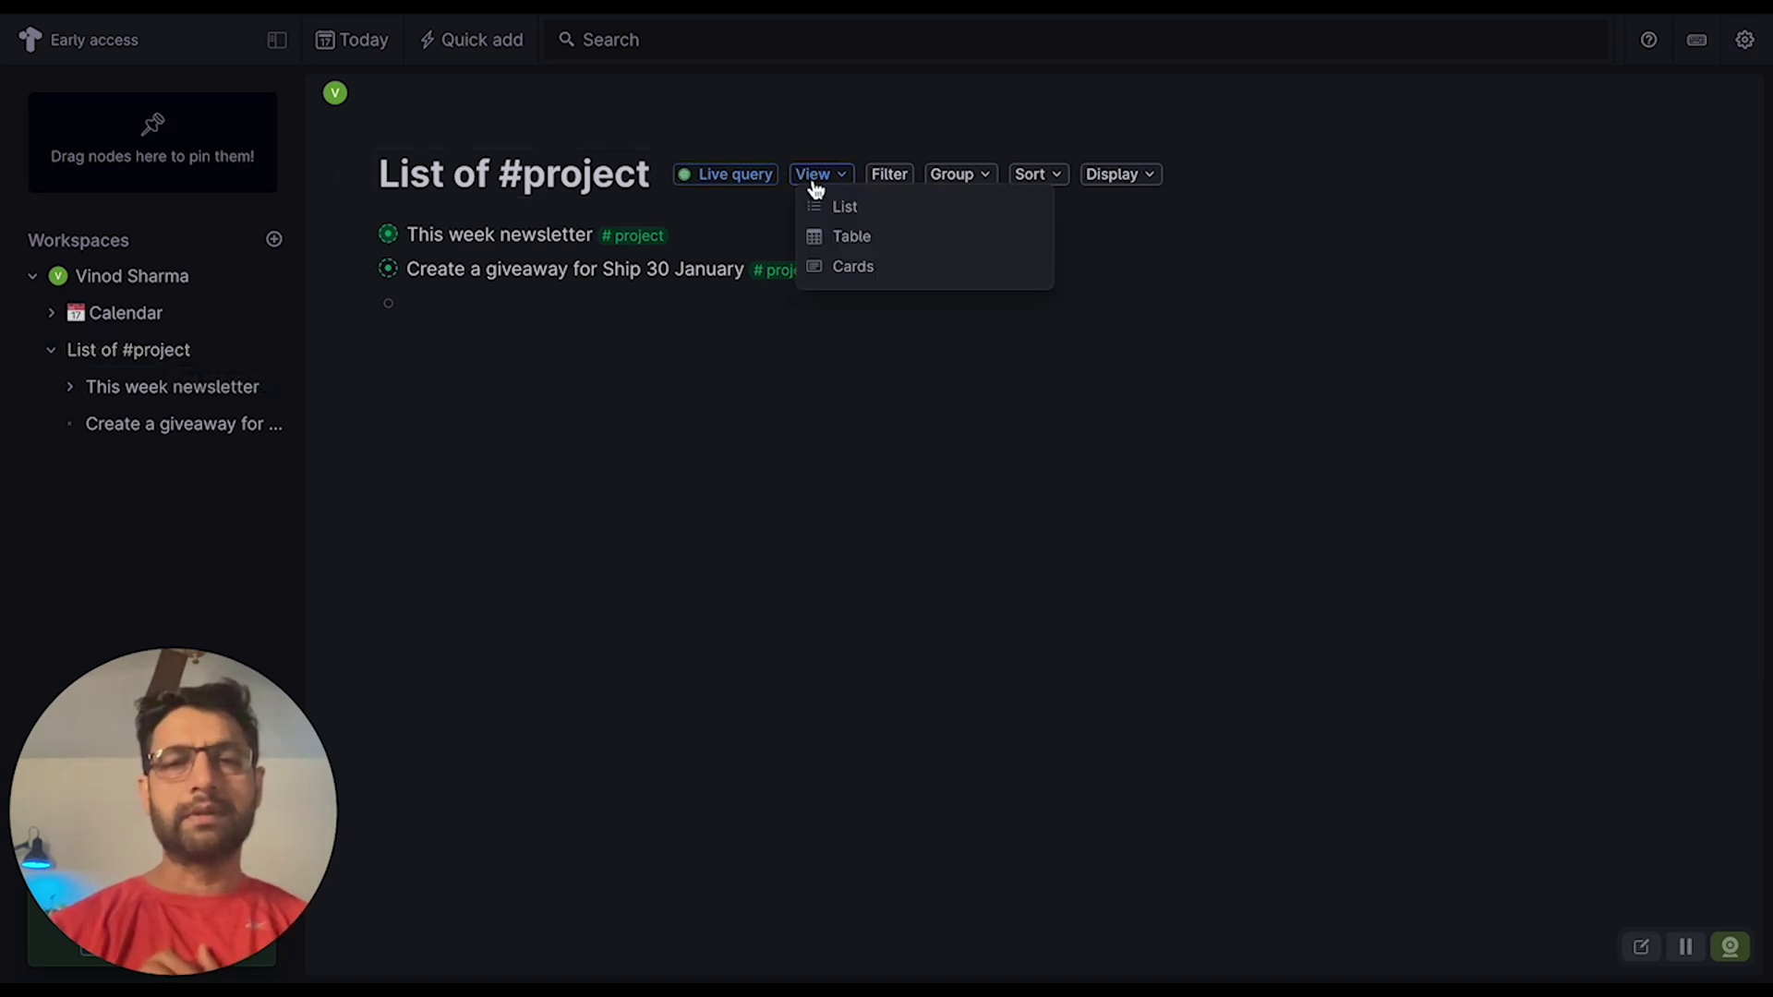
pyautogui.click(811, 608)
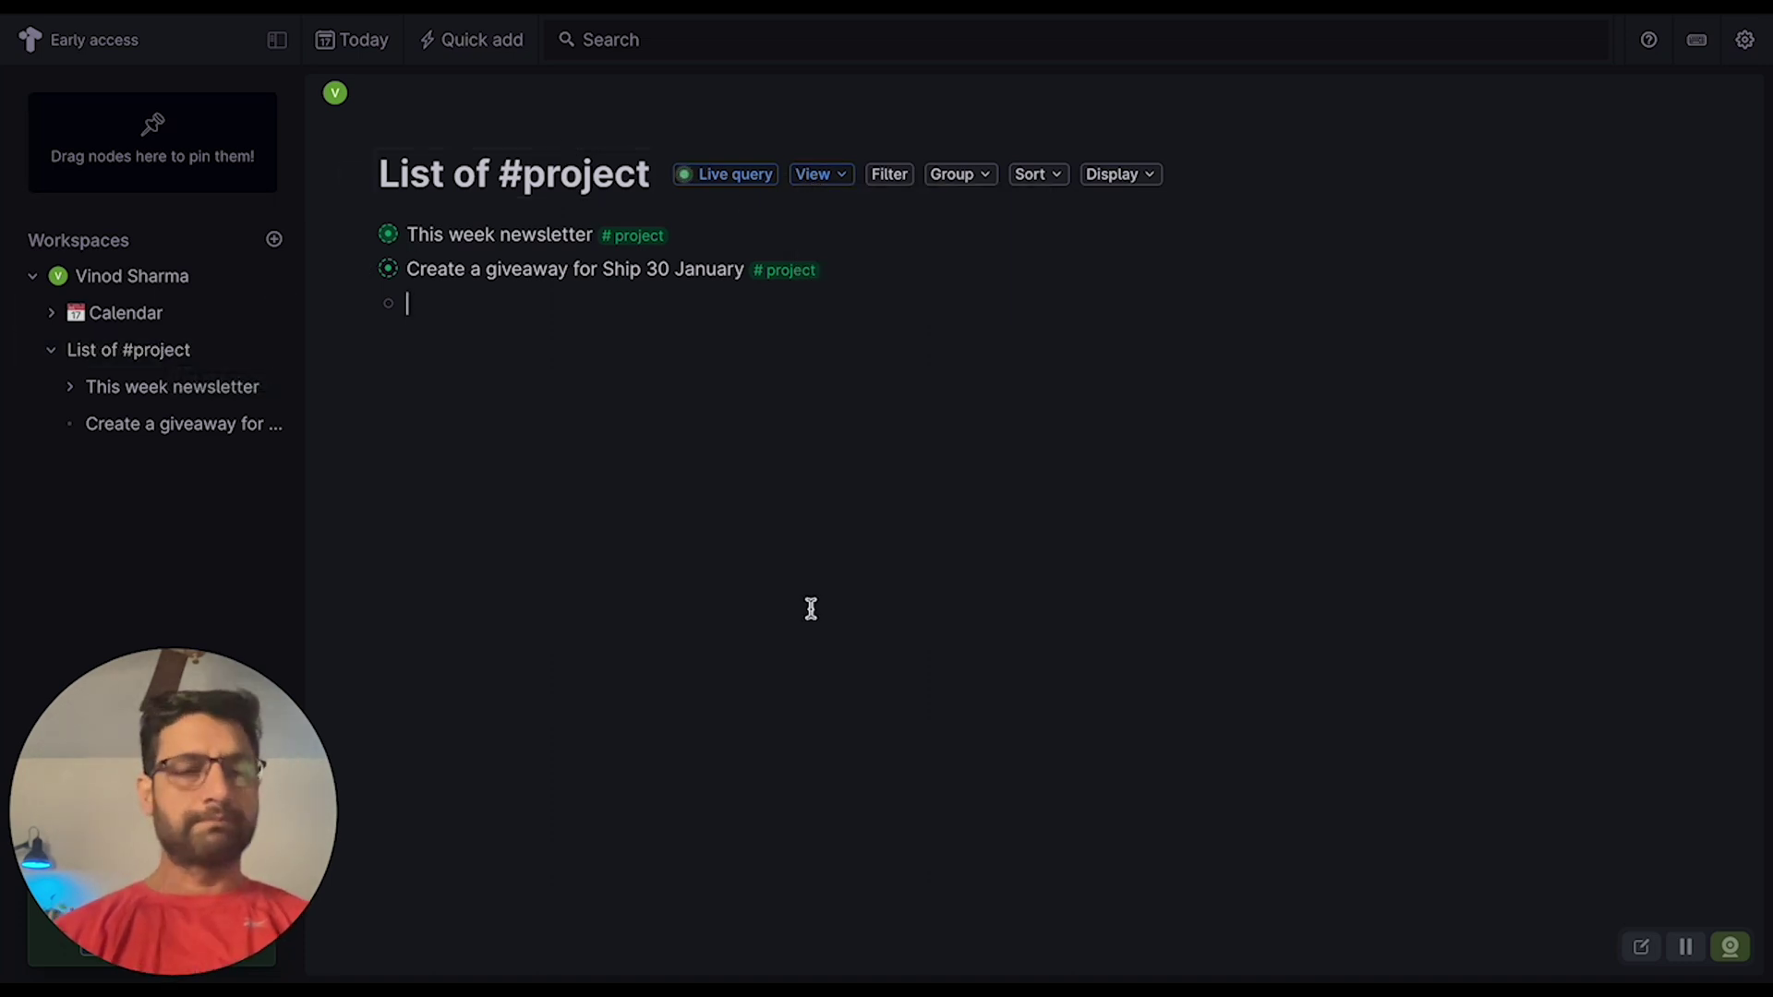